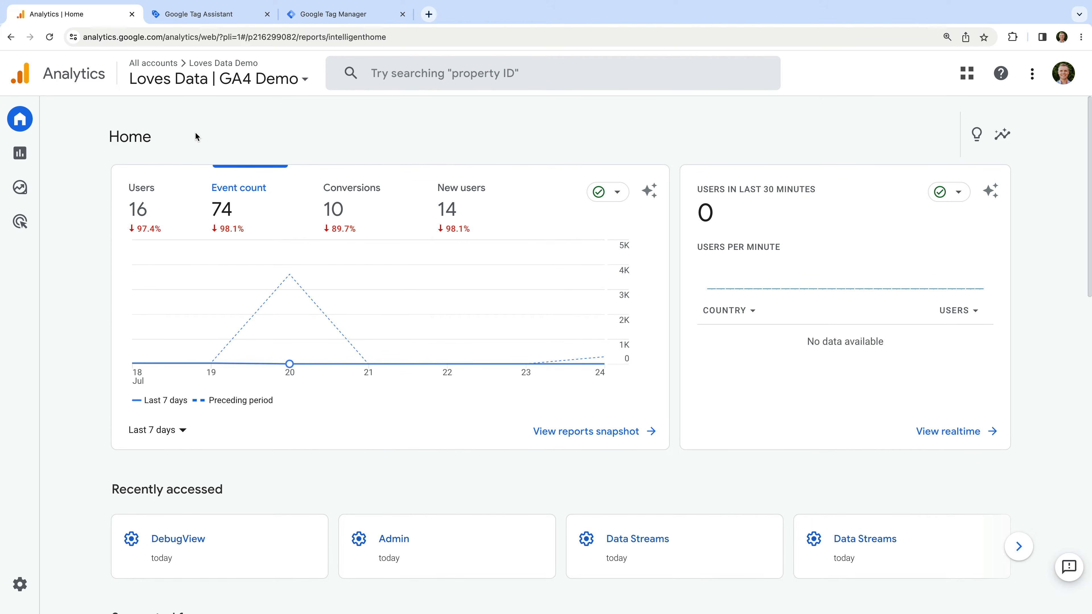
Go to Admin > Data Streams > Loves Data Demo and open its Enhanced measurement settings
mouse_move(22, 268)
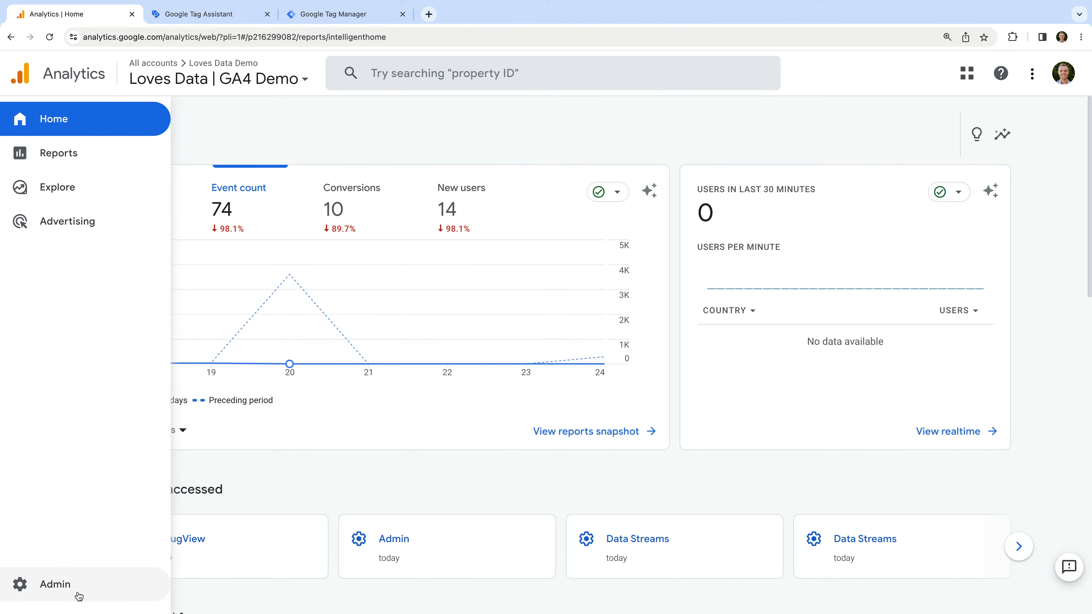
click(57, 596)
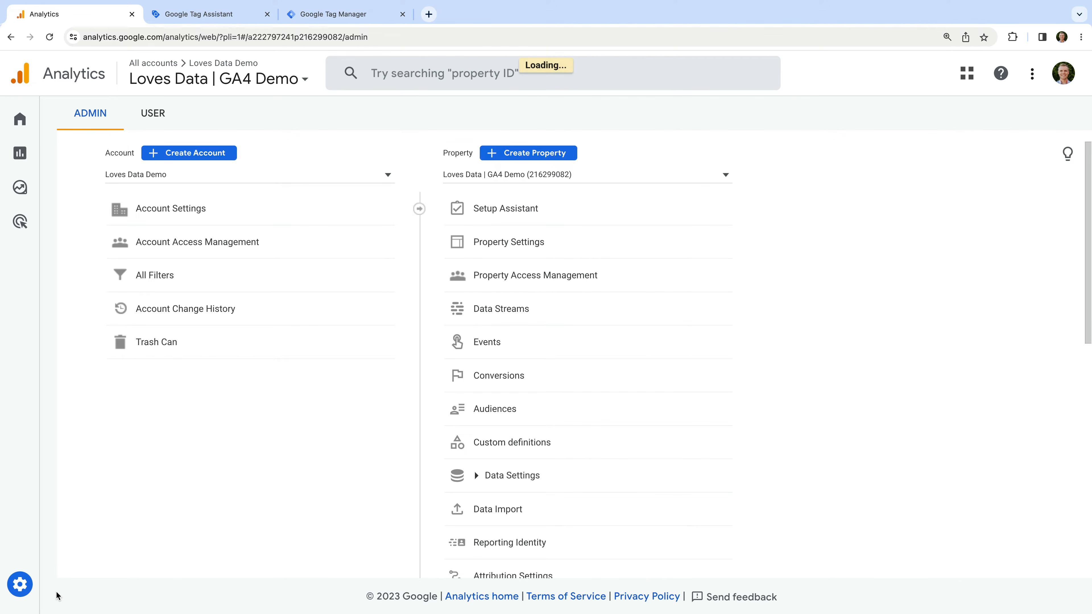
click(488, 317)
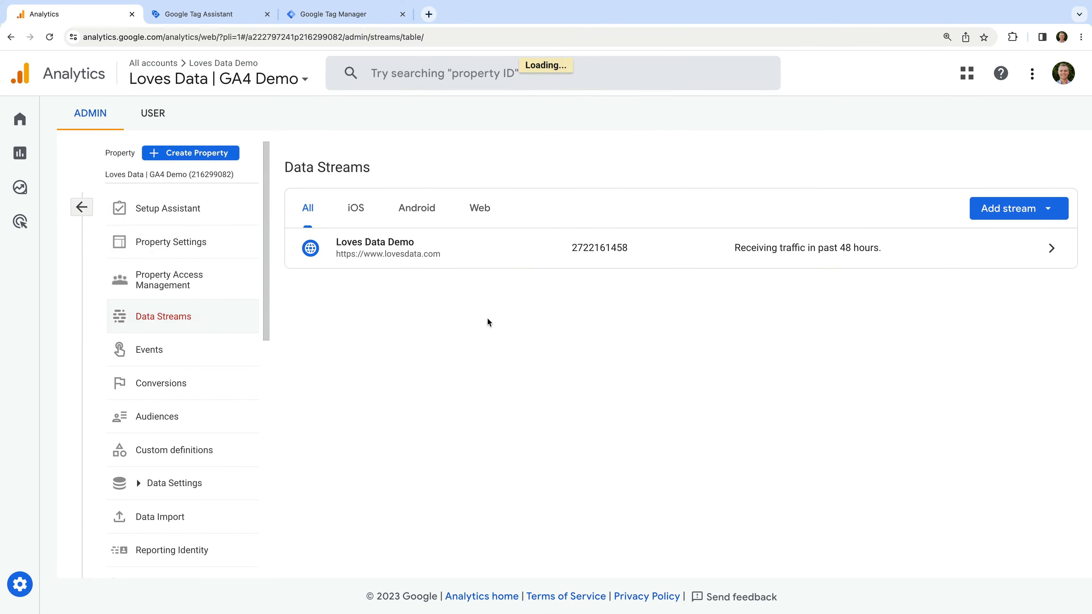
click(515, 263)
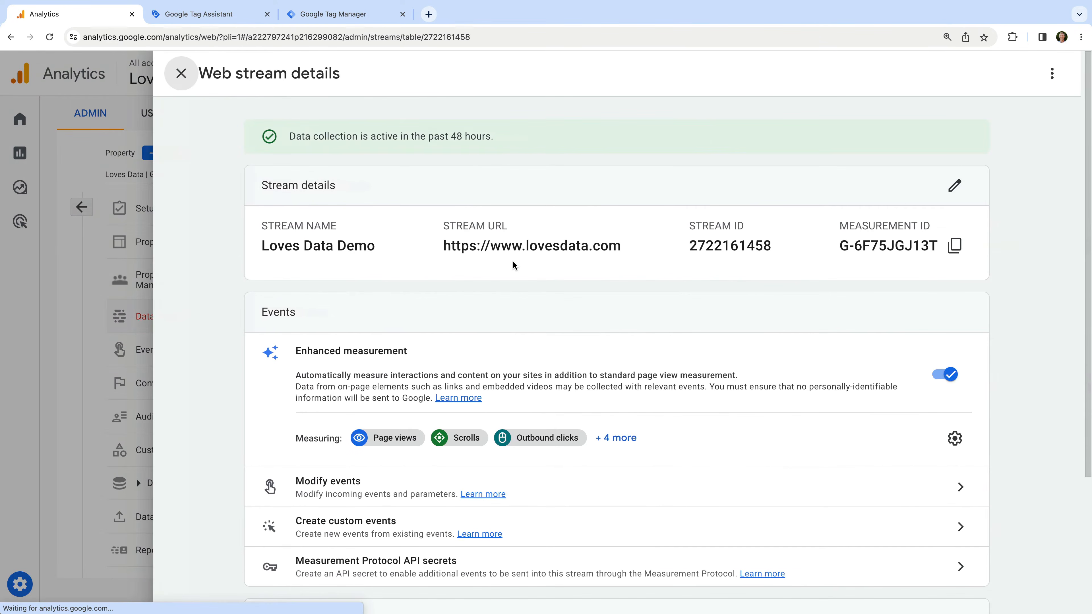
drag(295, 352, 412, 352)
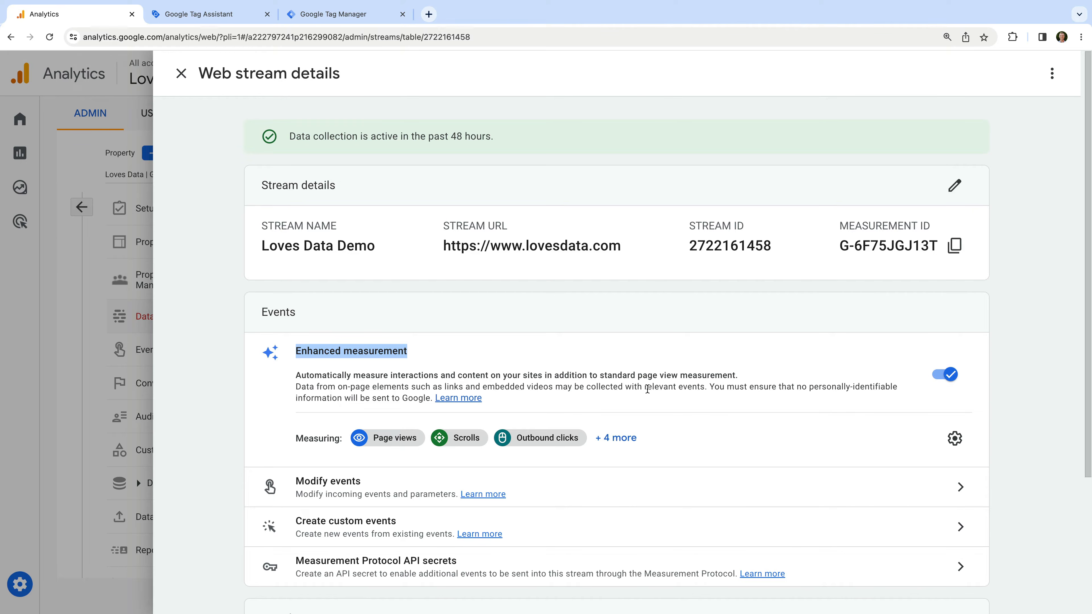
click(954, 438)
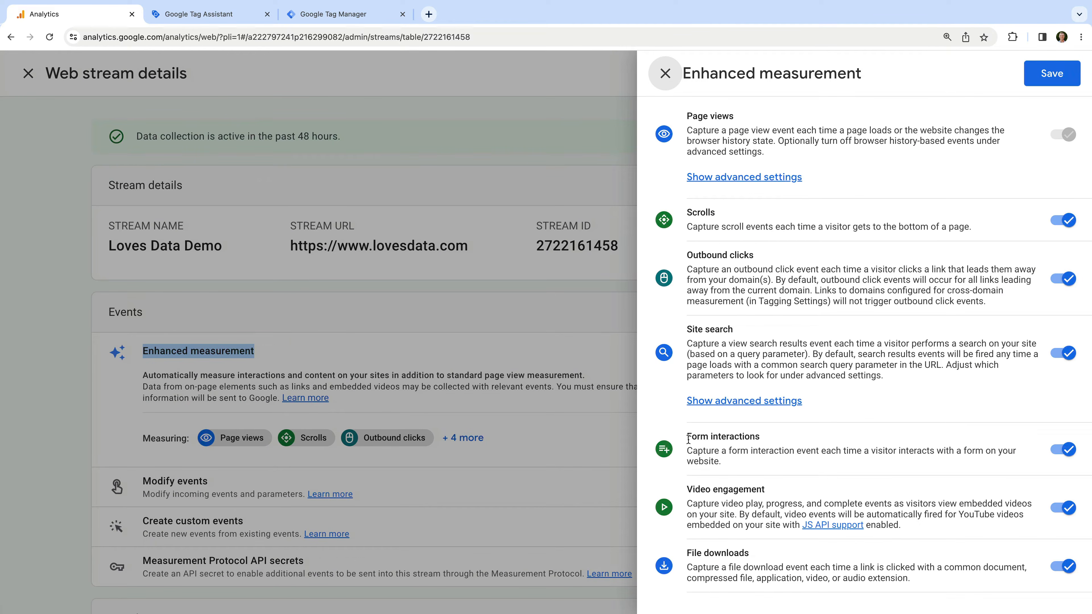
drag(687, 437, 763, 443)
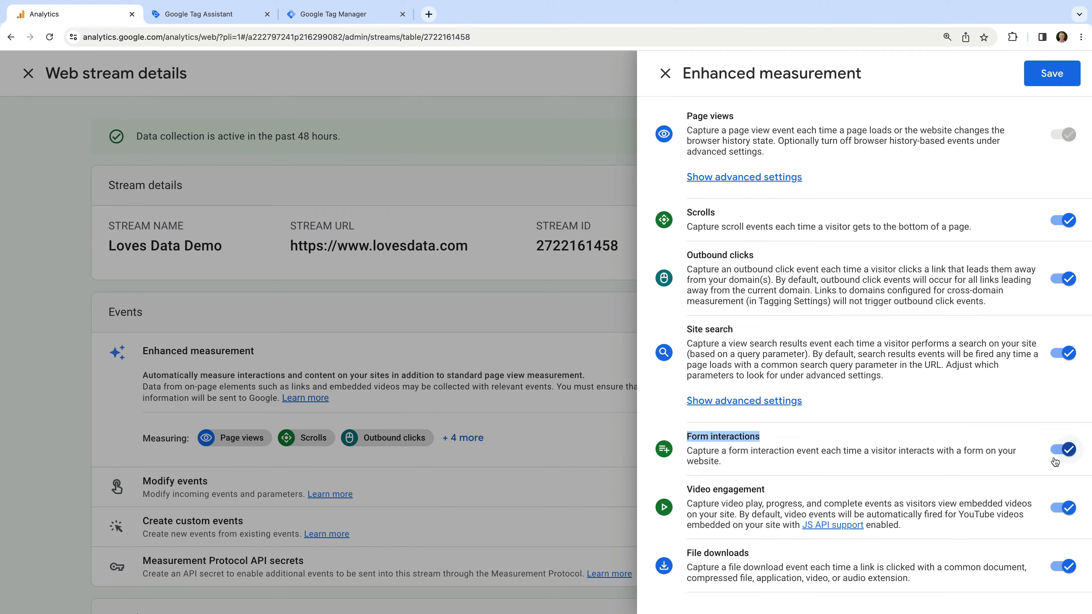
Switch to Tag Assistant and highlight its tagassistant.google.com address
click(239, 19)
click(181, 37)
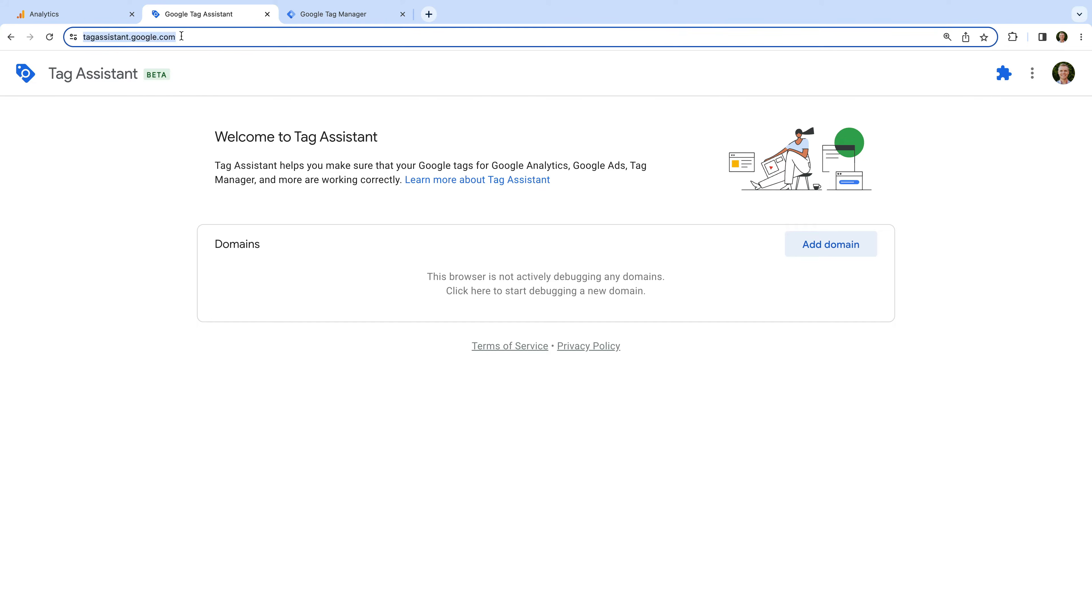
click(97, 37)
drag(110, 38, 264, 48)
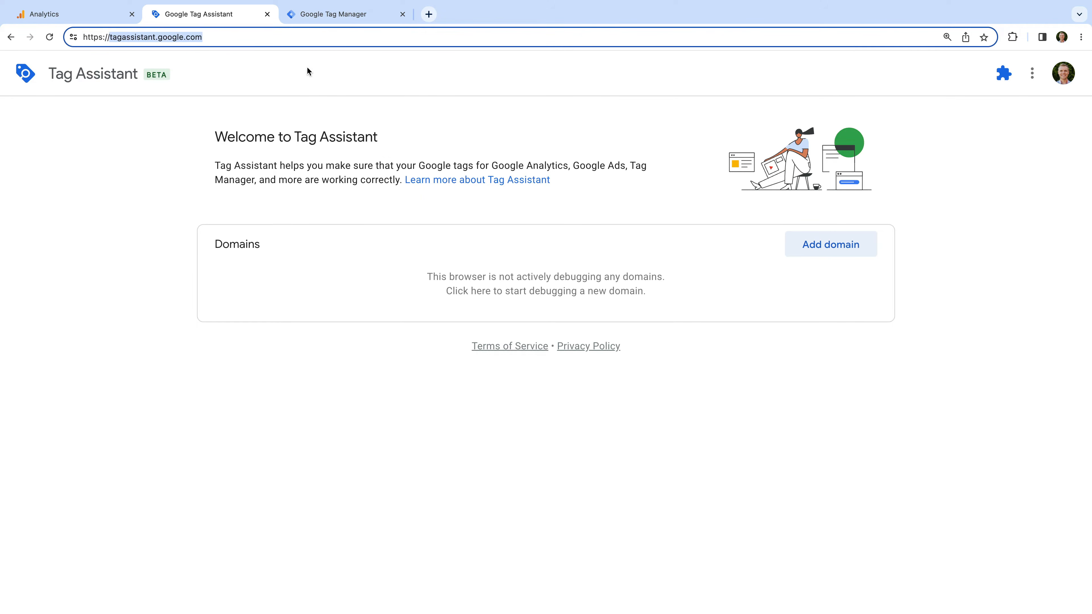
click(843, 253)
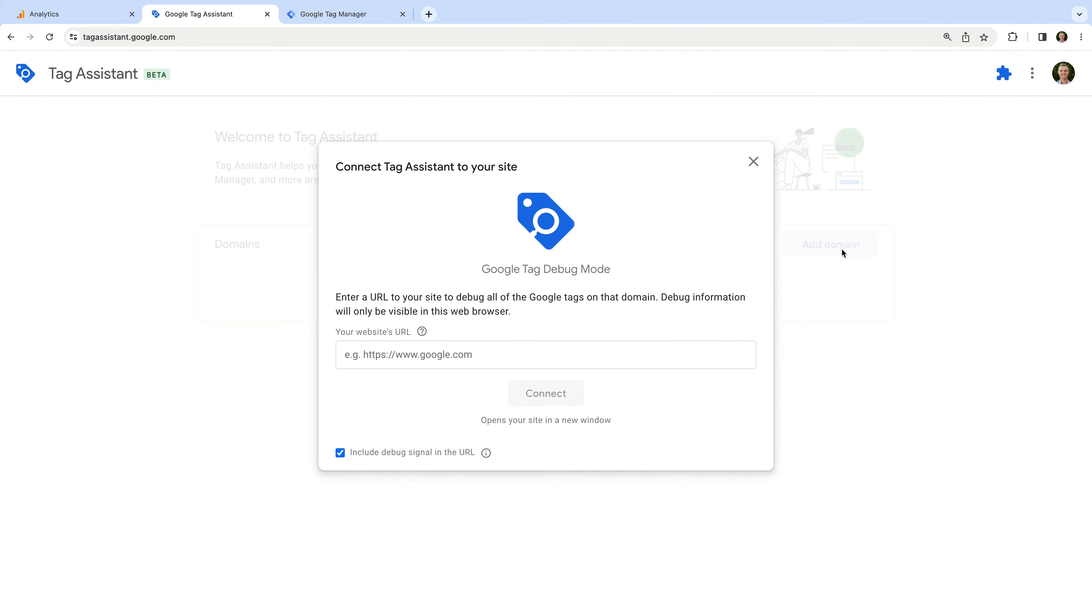
click(614, 351)
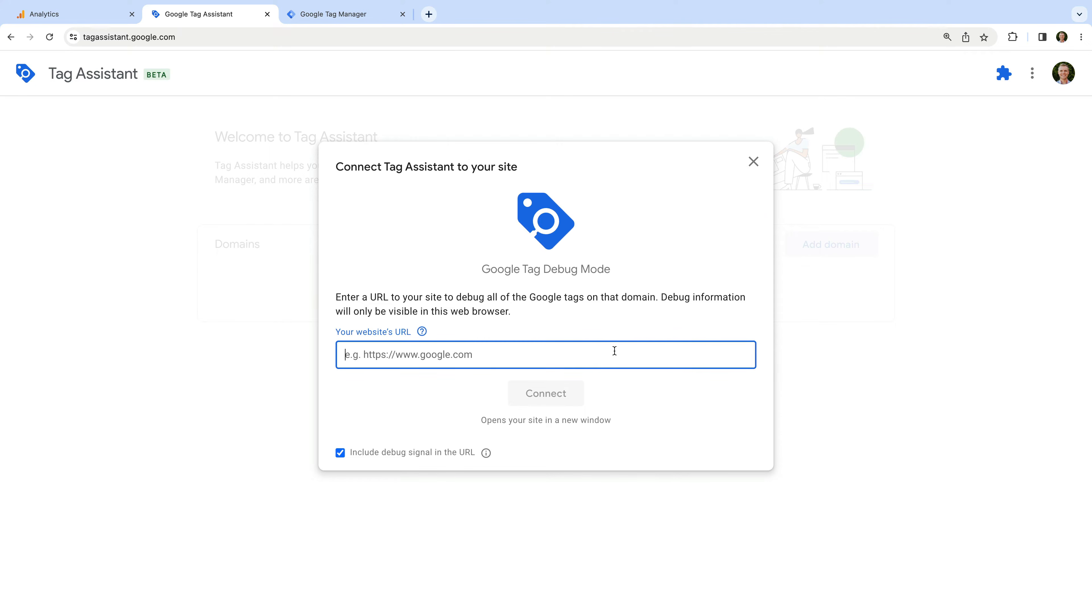
text(https://www.)
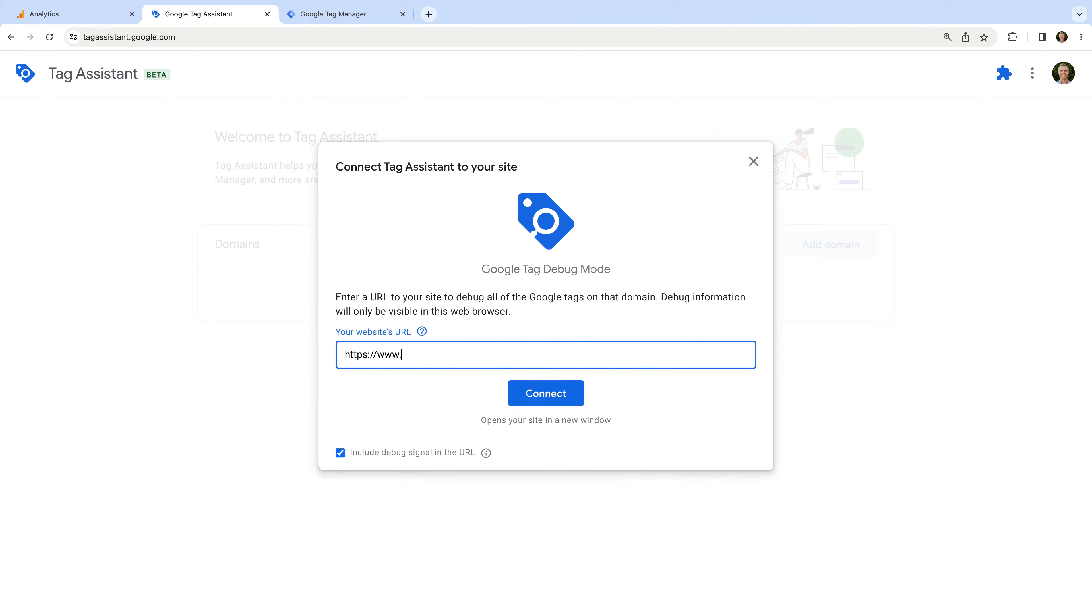
text(lovesdata-test.com)
click(464, 407)
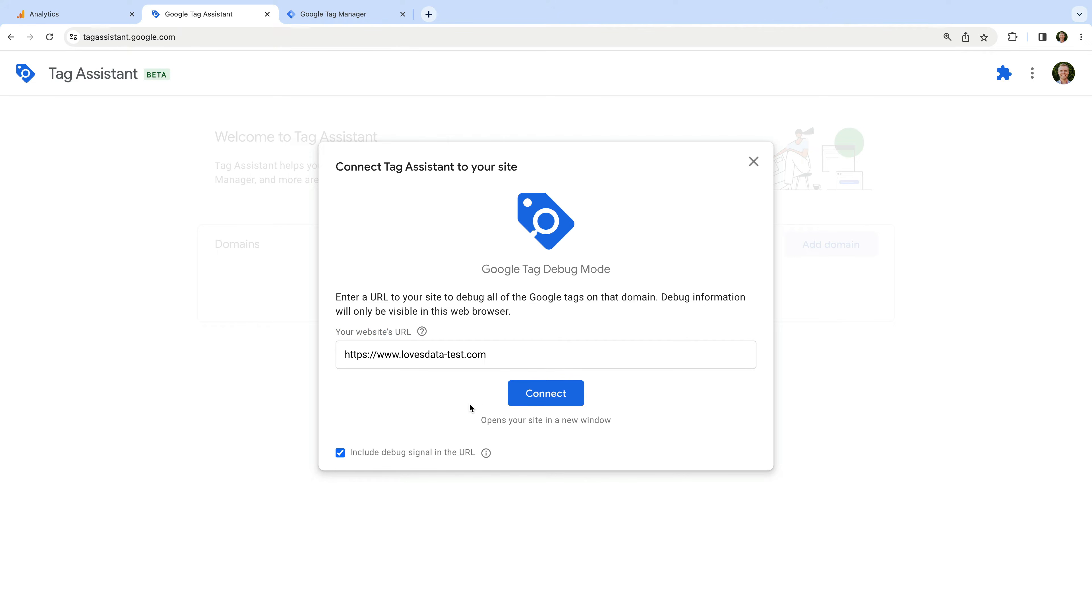
click(521, 402)
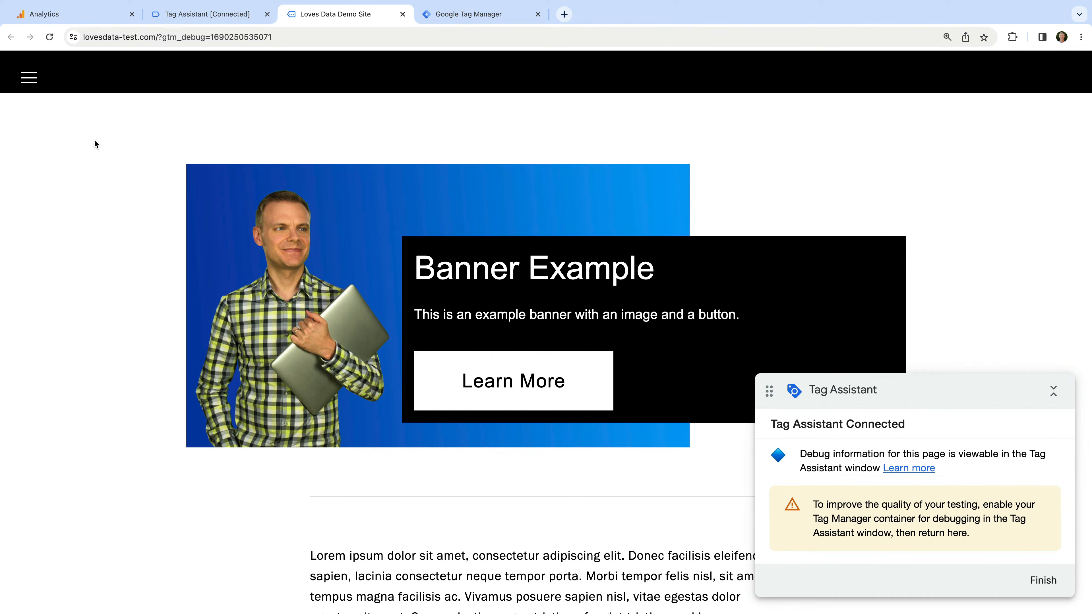
Fill the FORM V1 example with a first and last name, submit it, and return to Tag Assistant
click(31, 82)
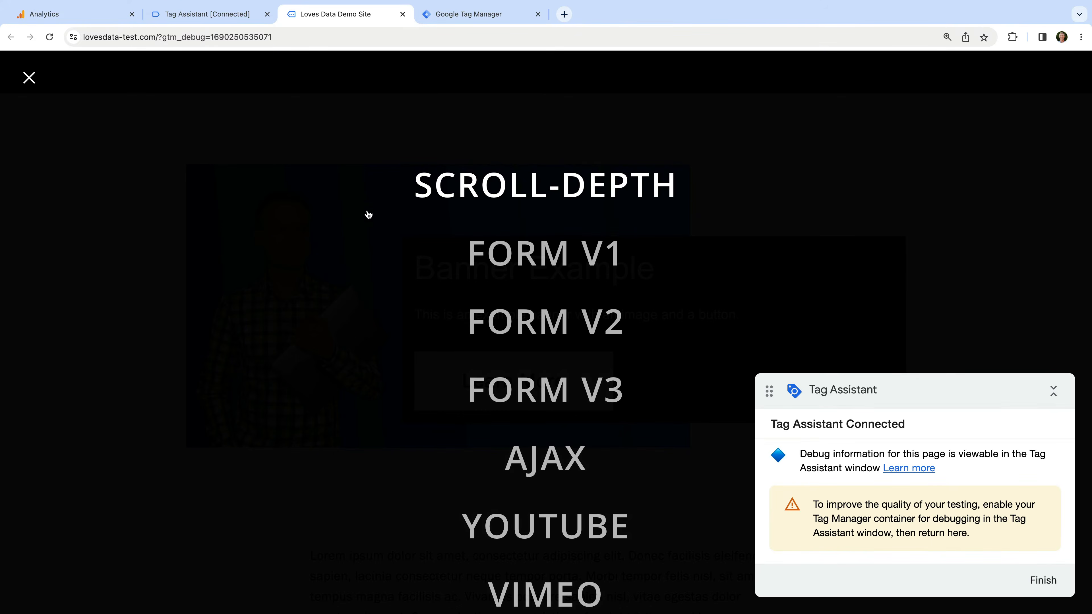
click(526, 253)
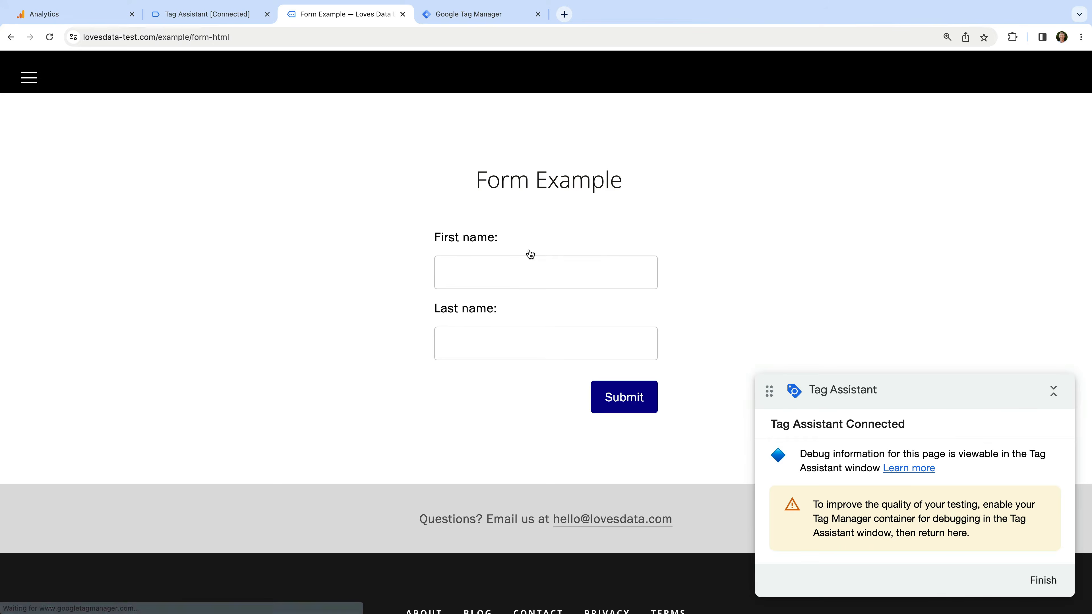
click(525, 271)
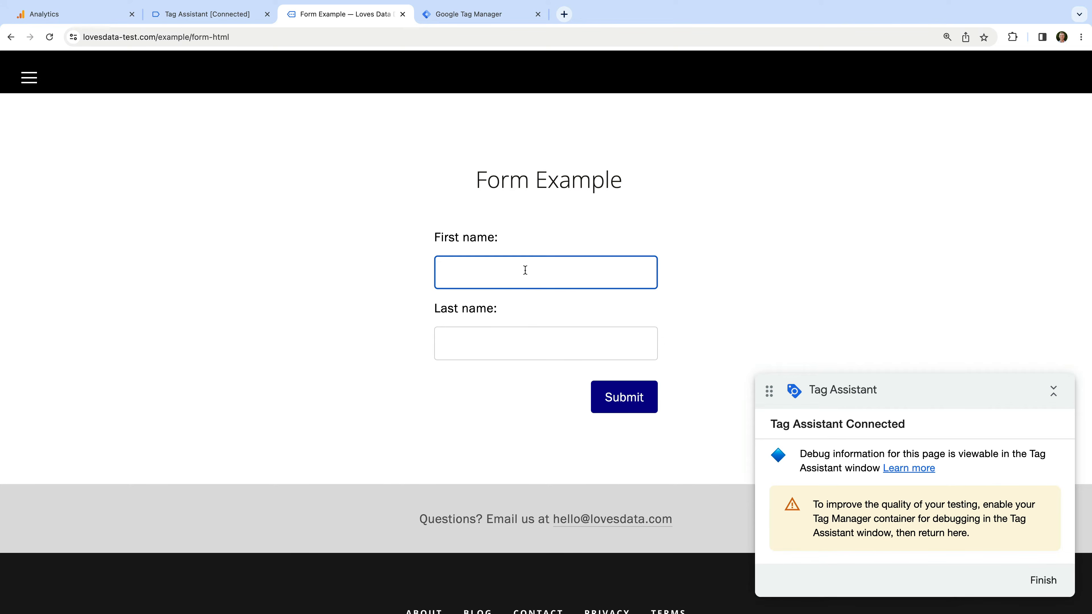
text(Benjamin)
click(524, 342)
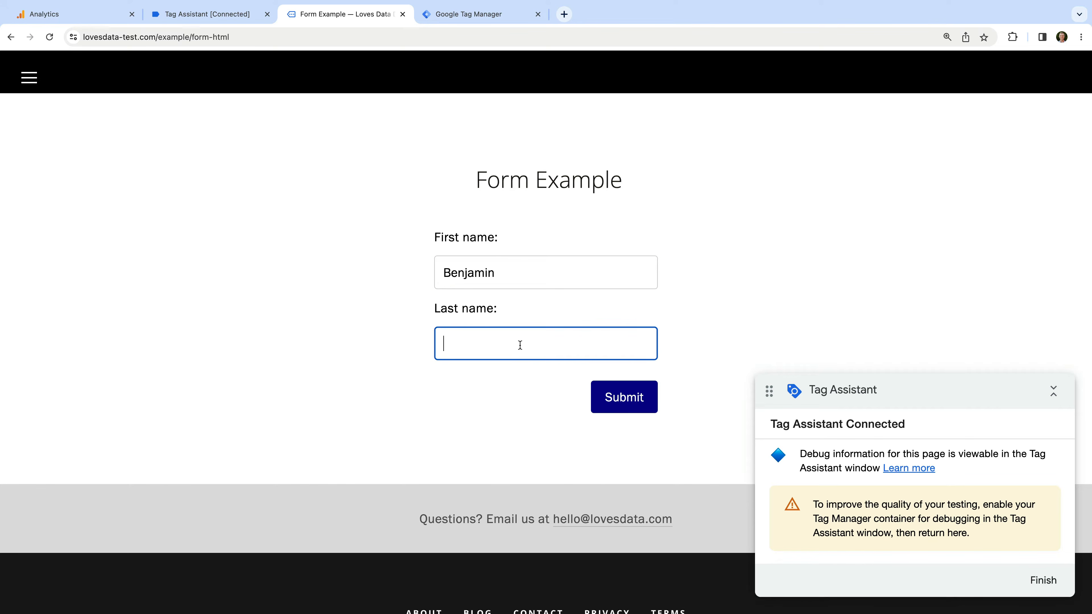
text(Mangold)
click(530, 374)
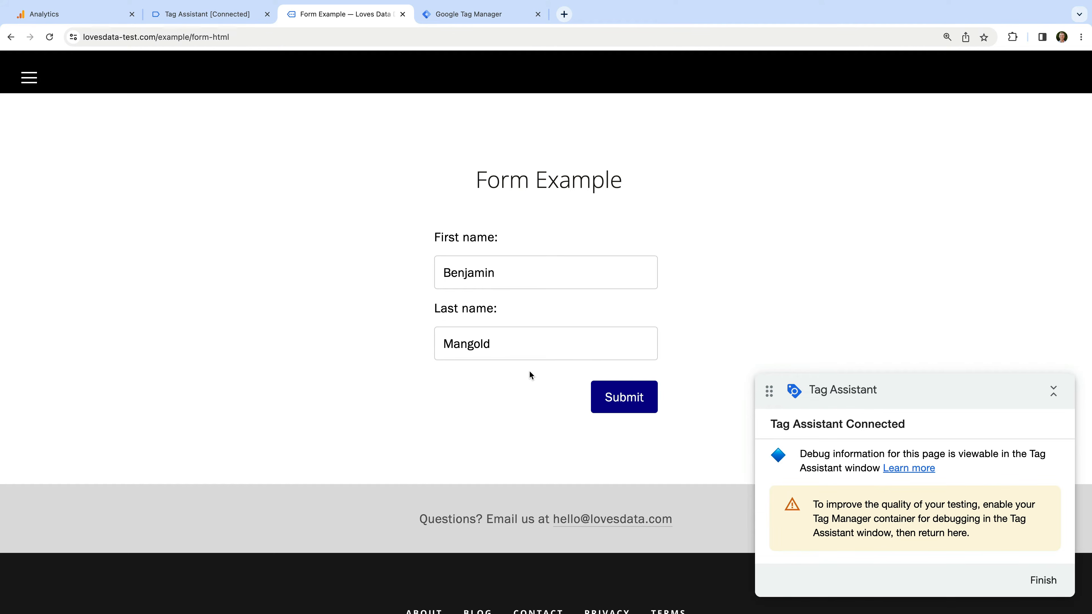
click(623, 400)
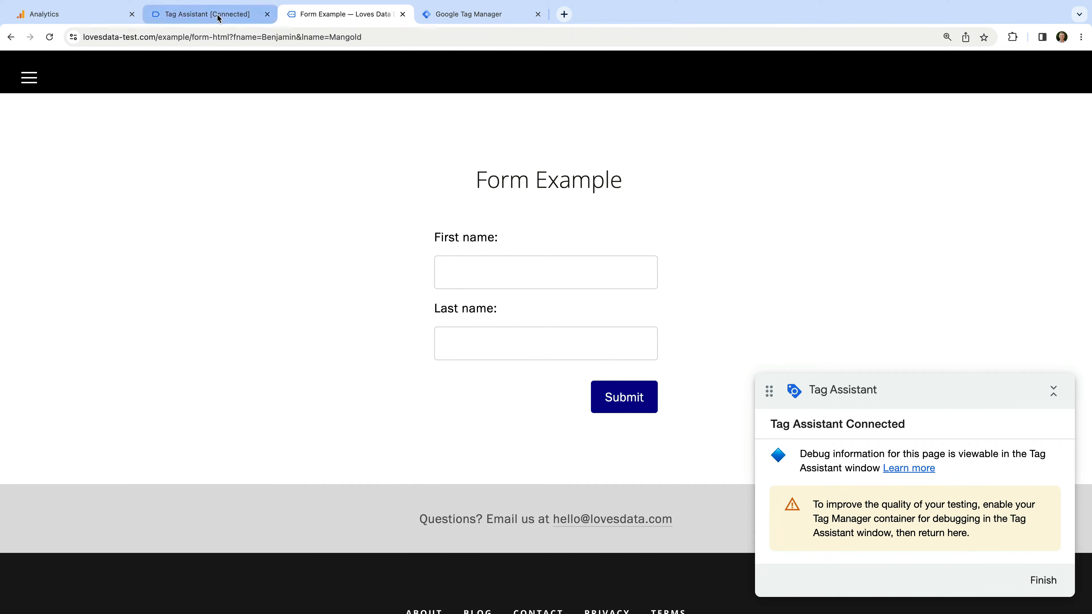
click(206, 14)
Confirm G-6F75JGJ13T sent a form_submit hit, then clear the debug event timeline
click(542, 325)
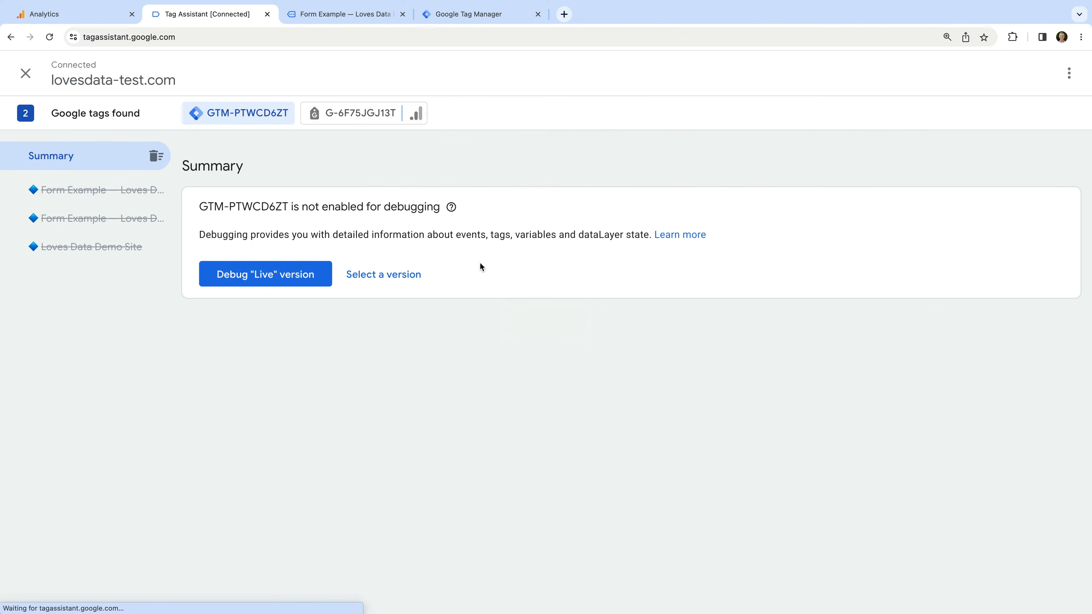
click(368, 116)
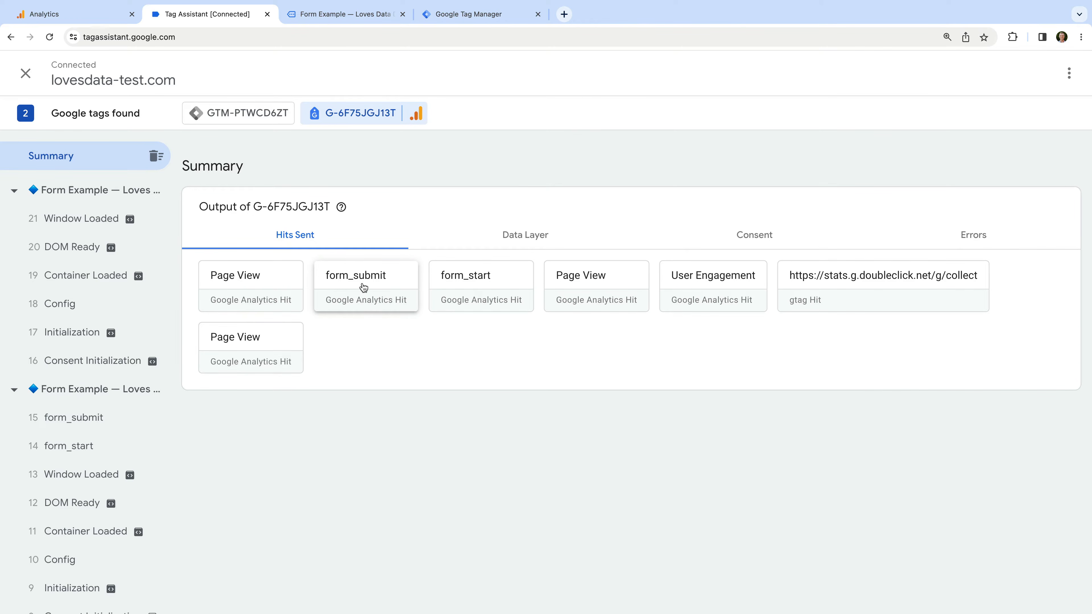
click(159, 161)
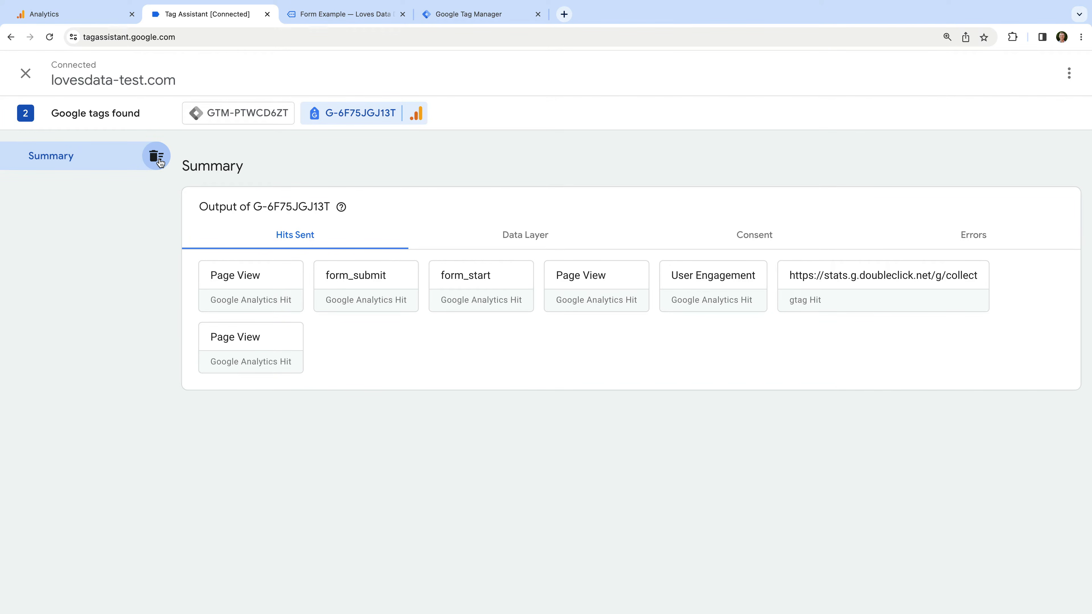
Open the FORM V2 example page and enter the first and last names
click(356, 20)
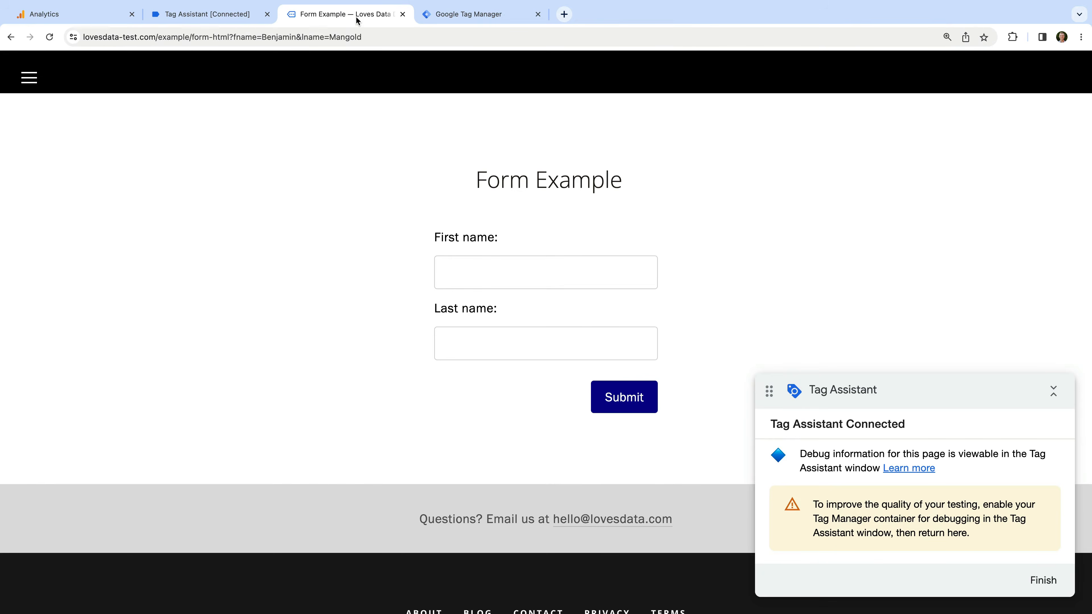
click(29, 79)
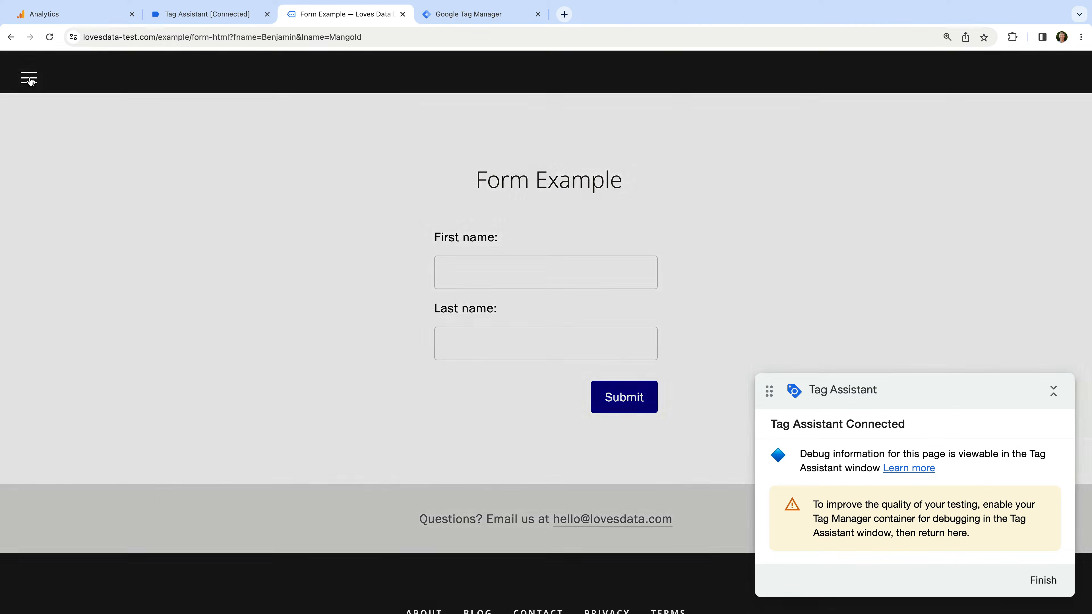
click(529, 322)
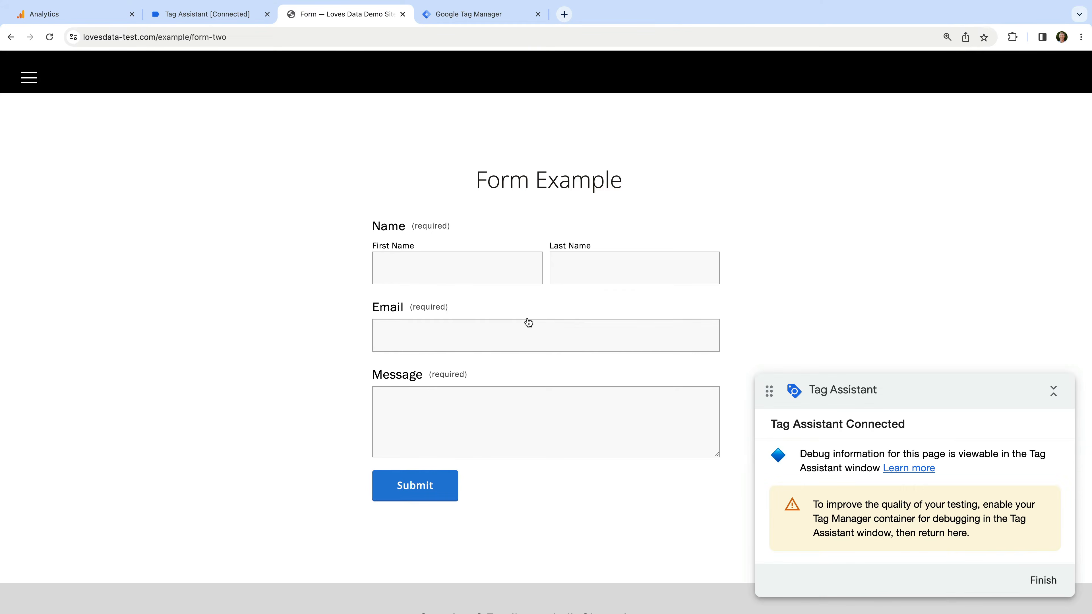
click(478, 267)
text(Benjamin)
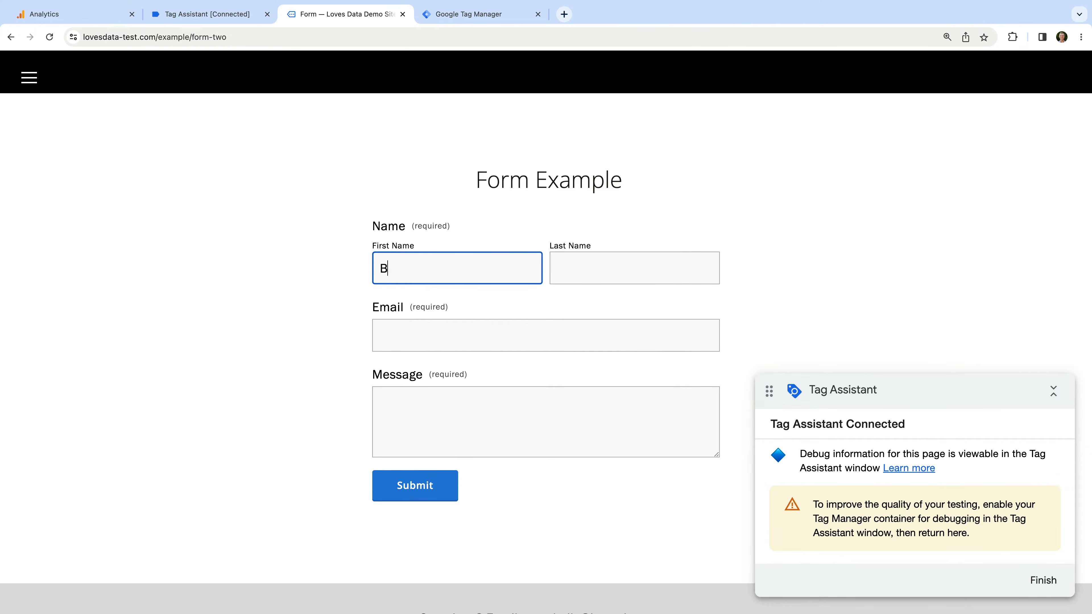
key(Tab)
text(Mangold)
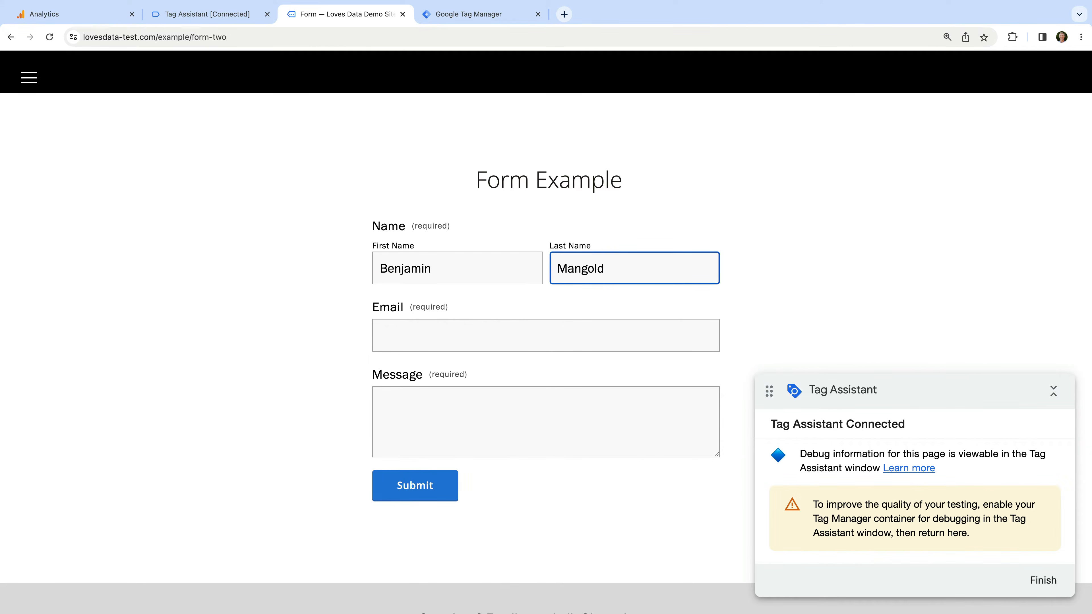
Enter the email address and the message 'Test', then submit the form
click(470, 336)
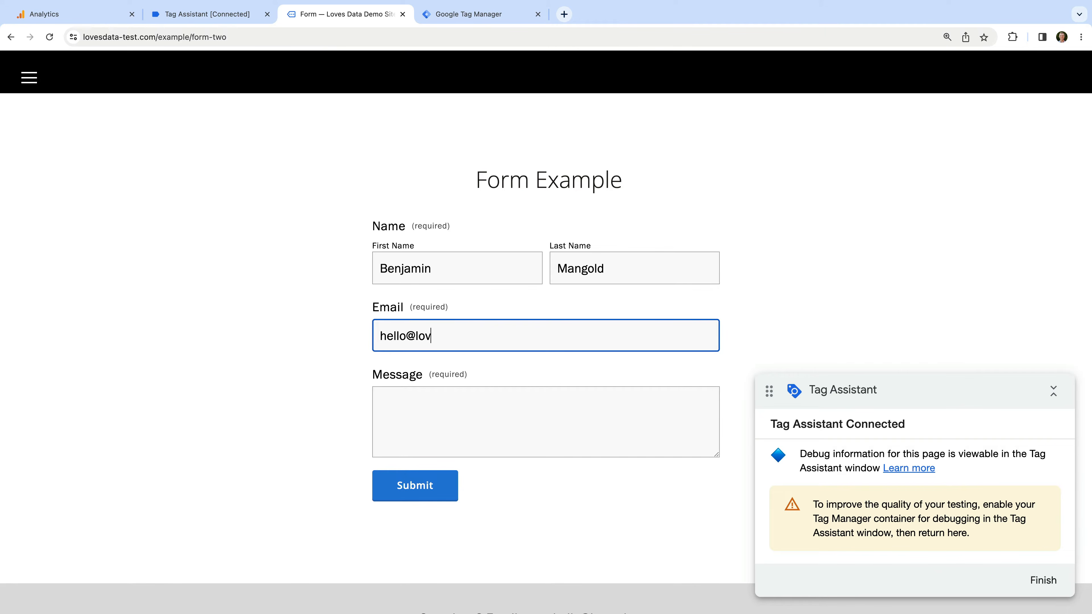
click(477, 397)
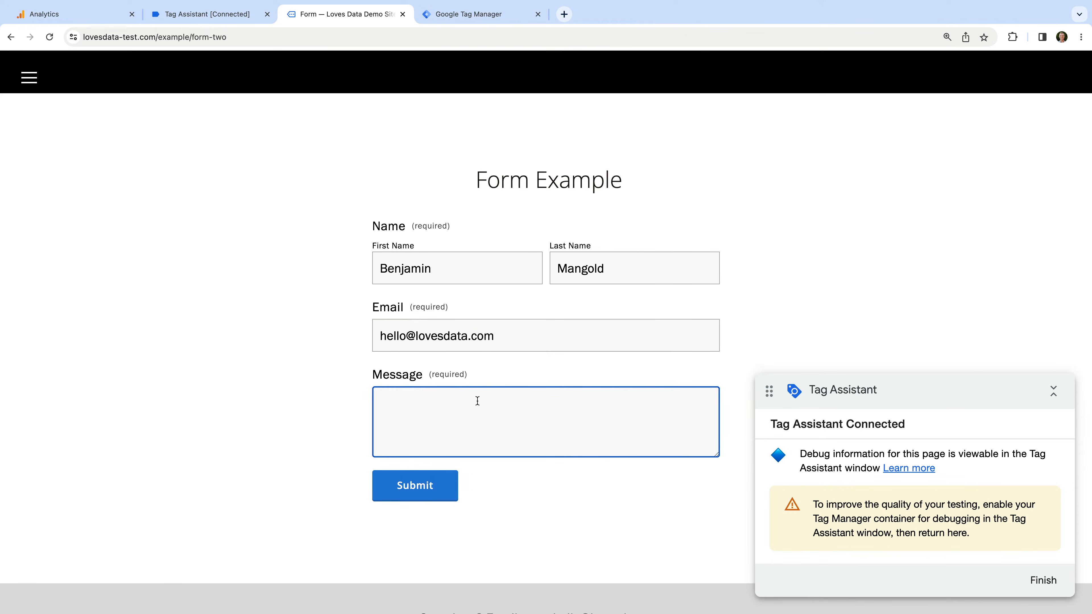
text(Test)
click(348, 464)
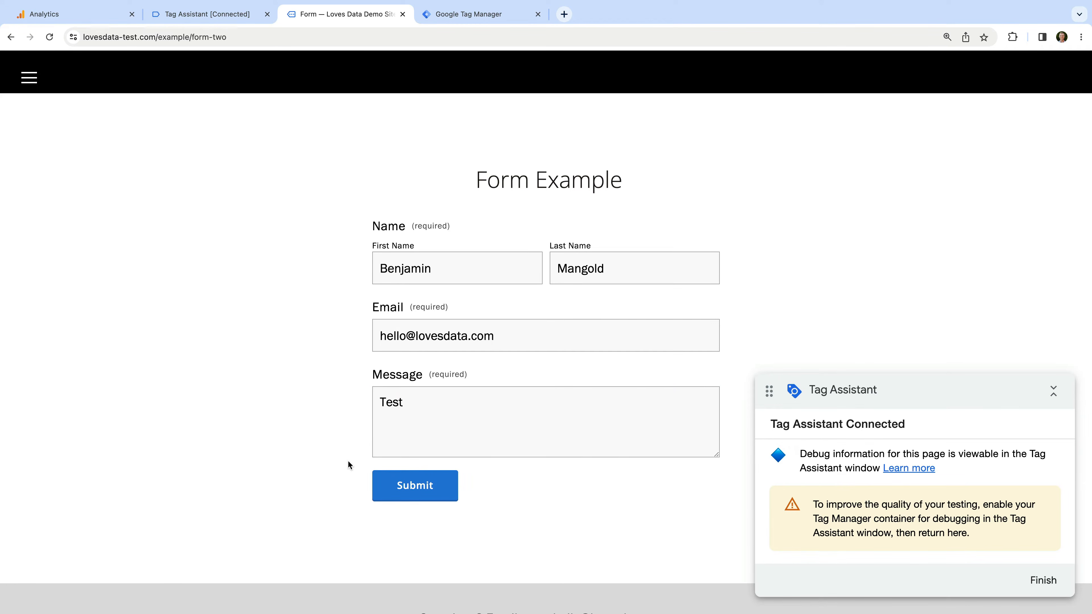
click(415, 486)
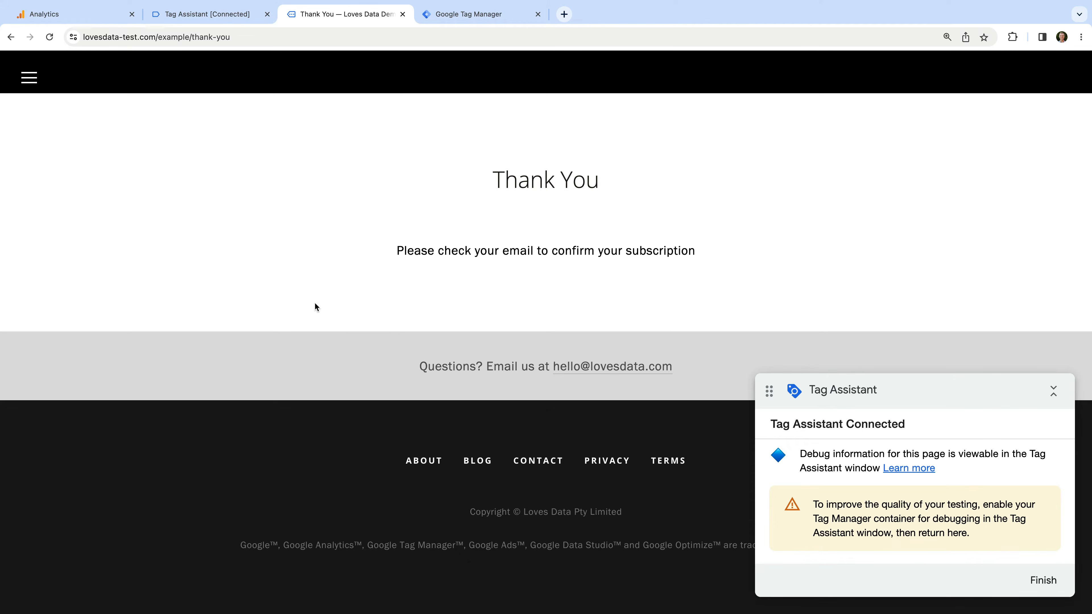
click(235, 17)
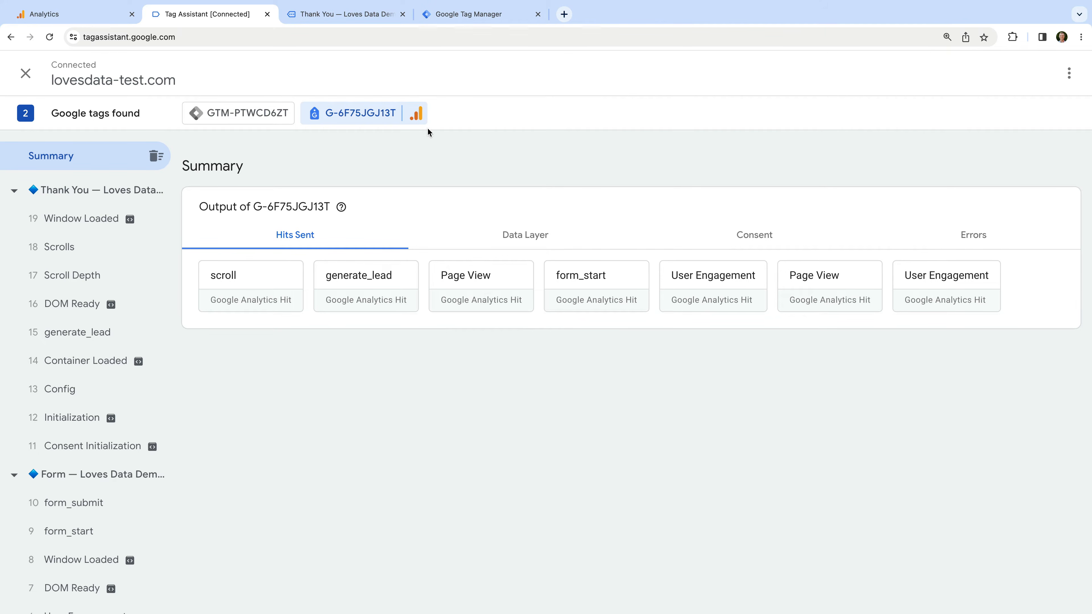
click(353, 15)
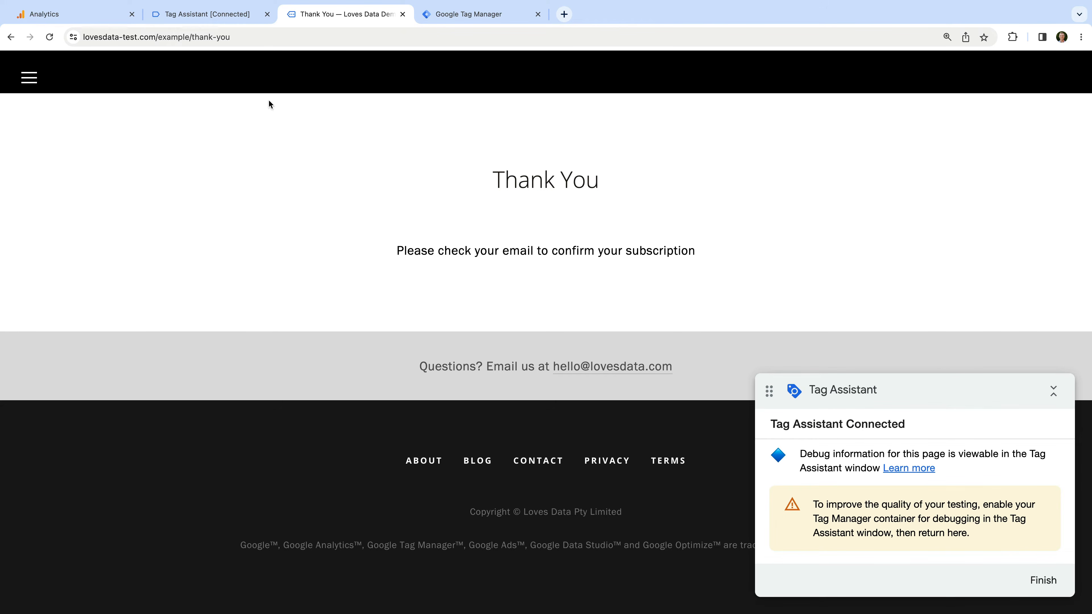
Select the /example/thank-you path in the Thank You page's address, then return to Analytics
click(189, 39)
click(189, 39)
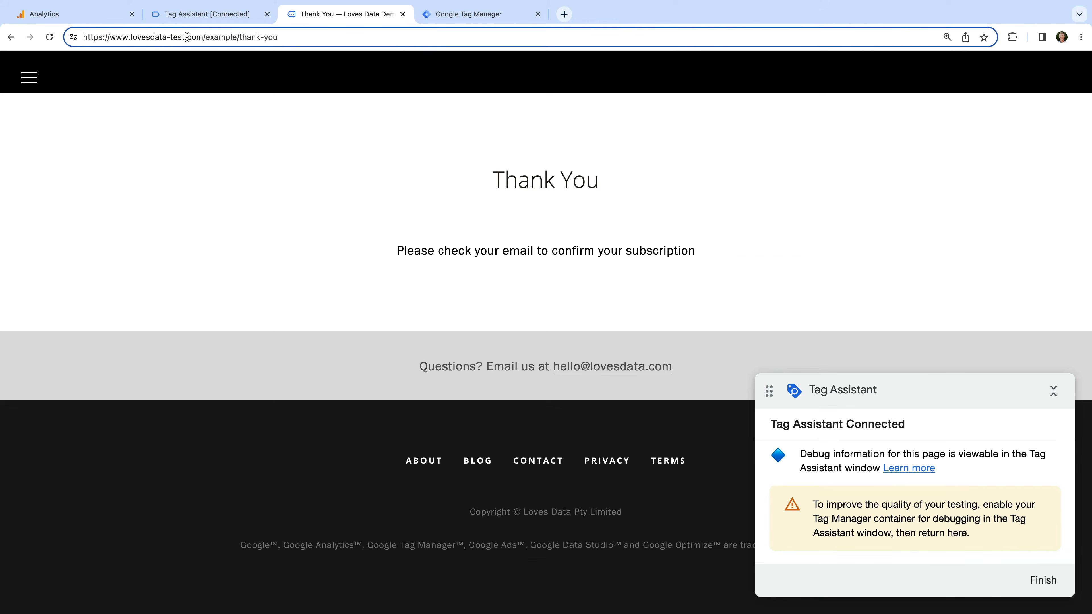
drag(203, 39, 317, 40)
key(super+c)
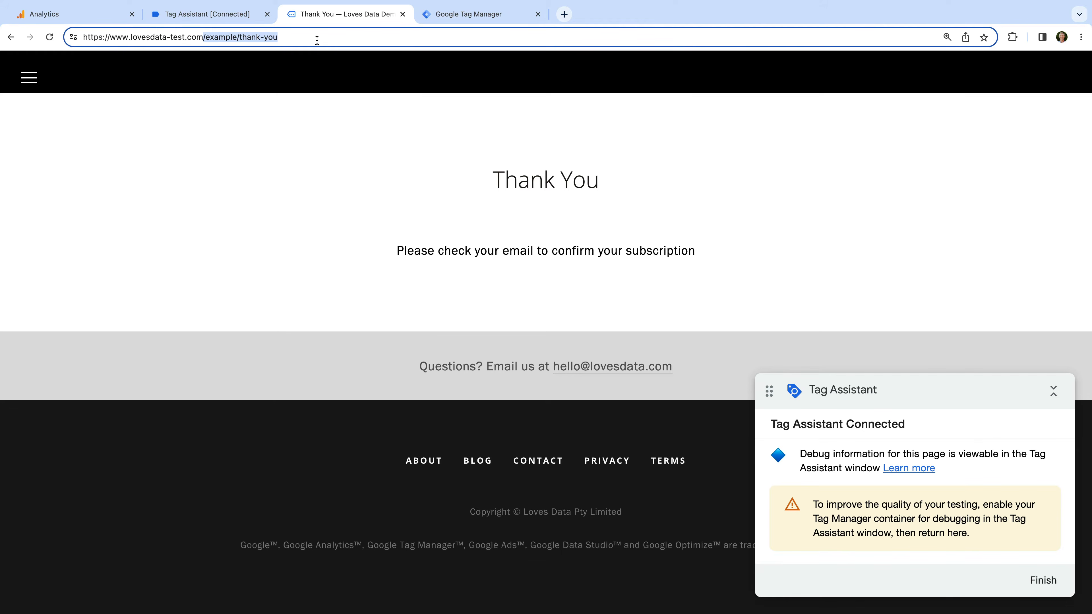
click(85, 21)
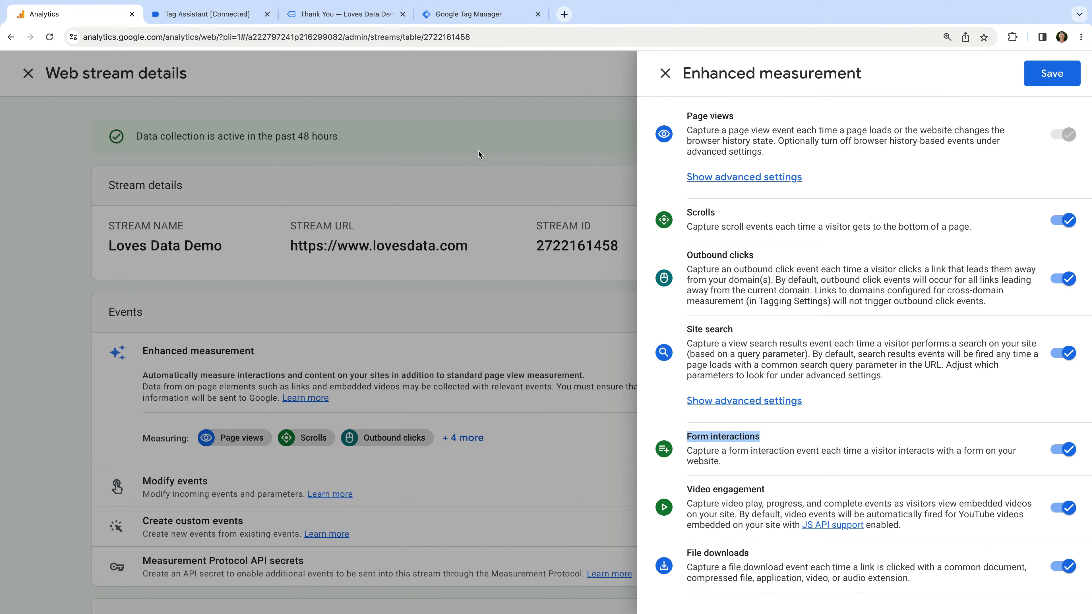
Close the Enhanced measurement and web stream panels and open the Create events list
click(665, 73)
click(182, 74)
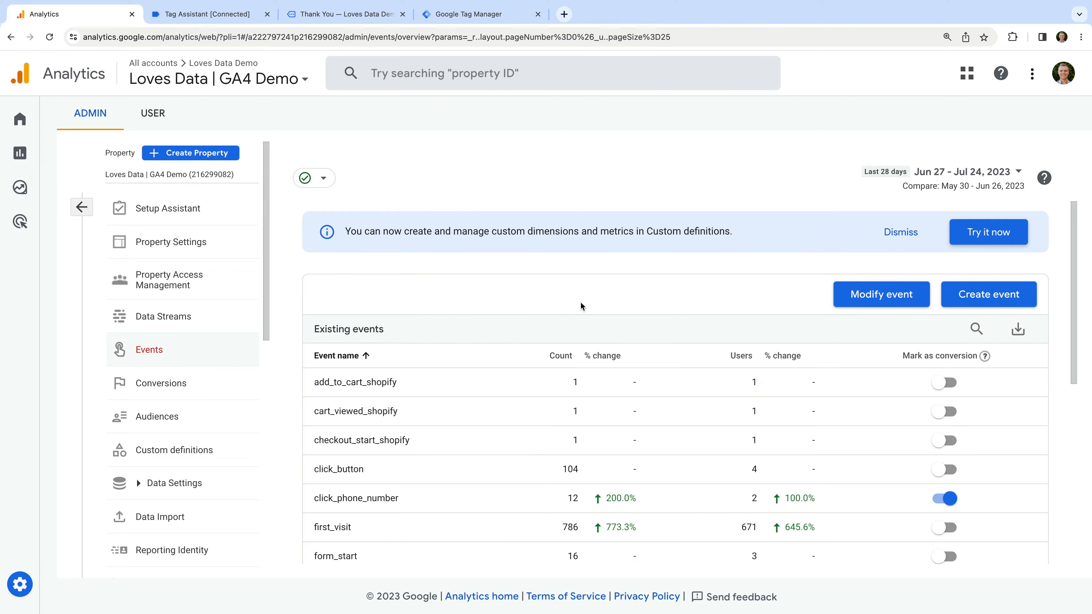
click(988, 294)
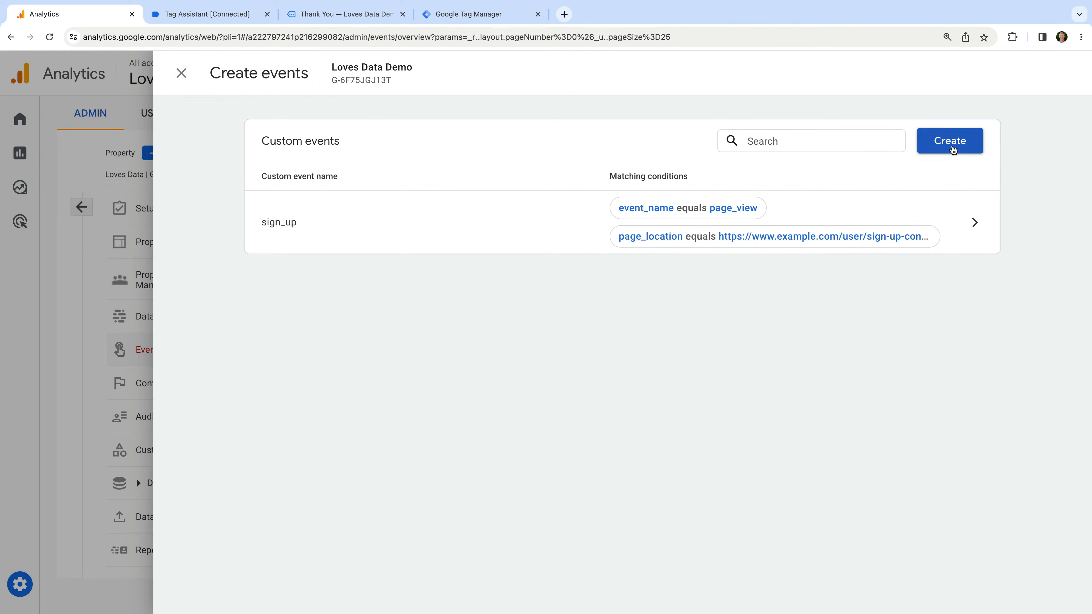
Start a custom event named form_submit with condition event_name equals page_view
click(951, 144)
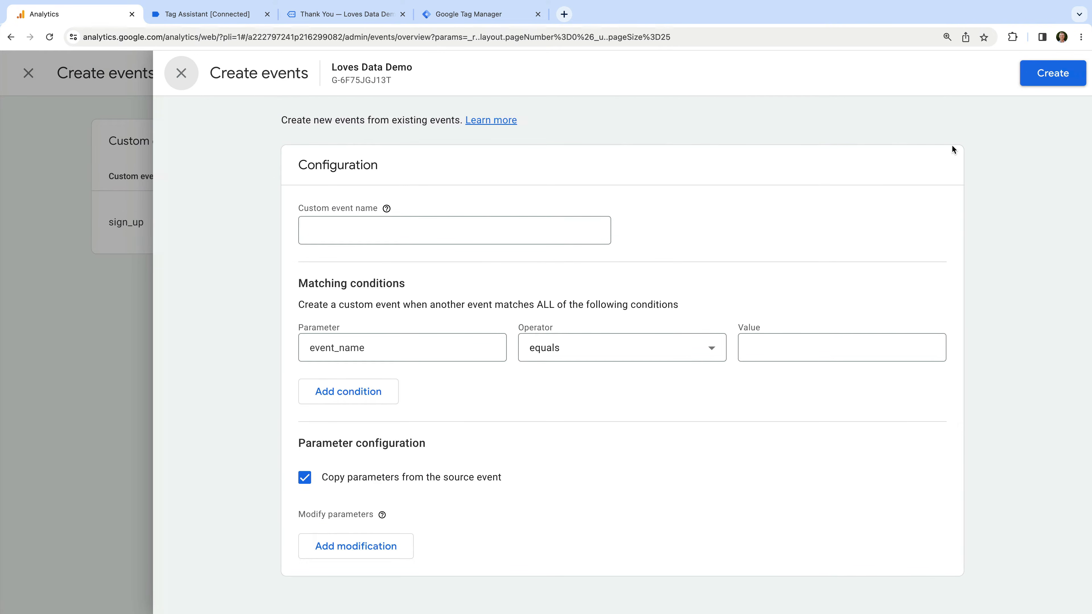
click(533, 242)
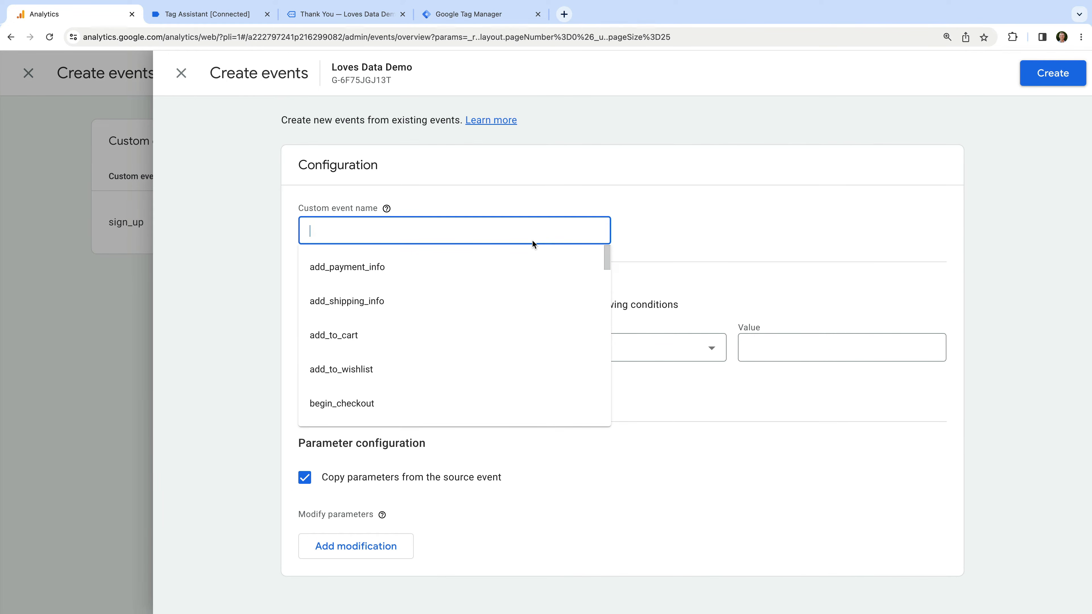
text(form_s)
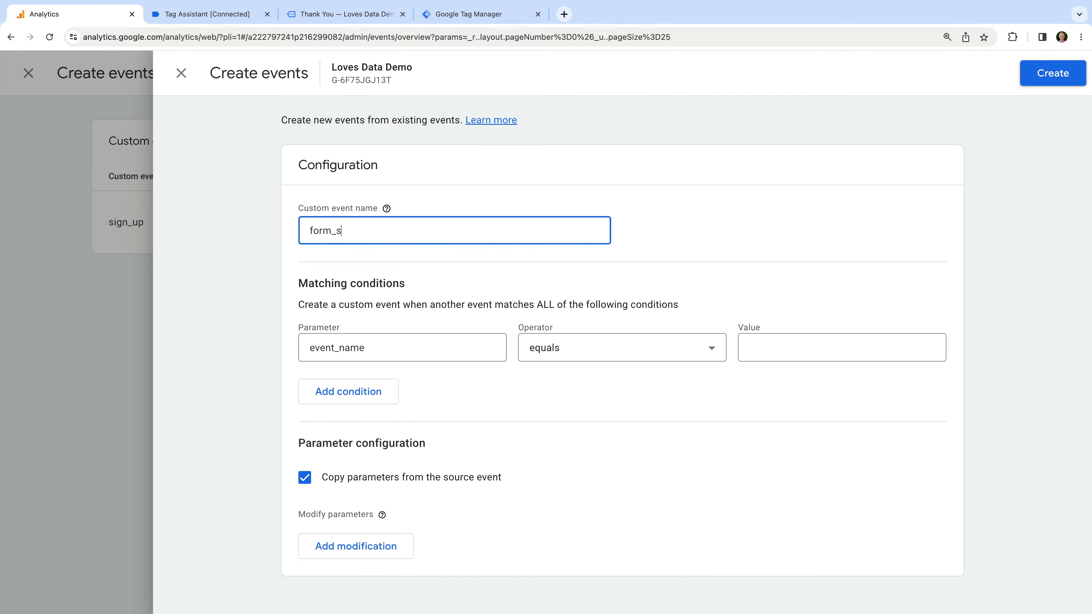
text(ubmit)
click(565, 275)
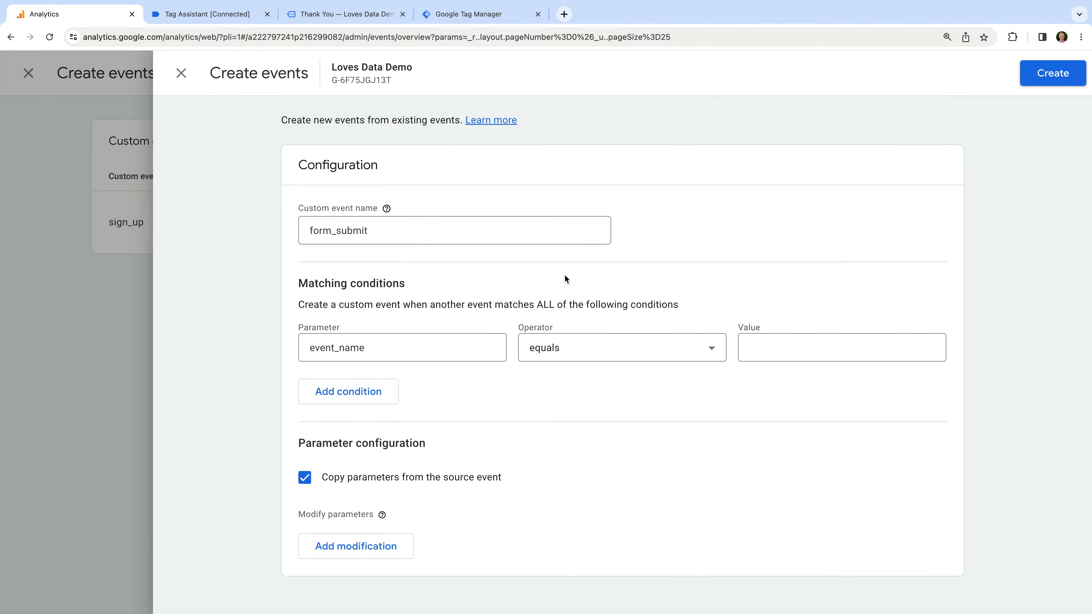
click(378, 350)
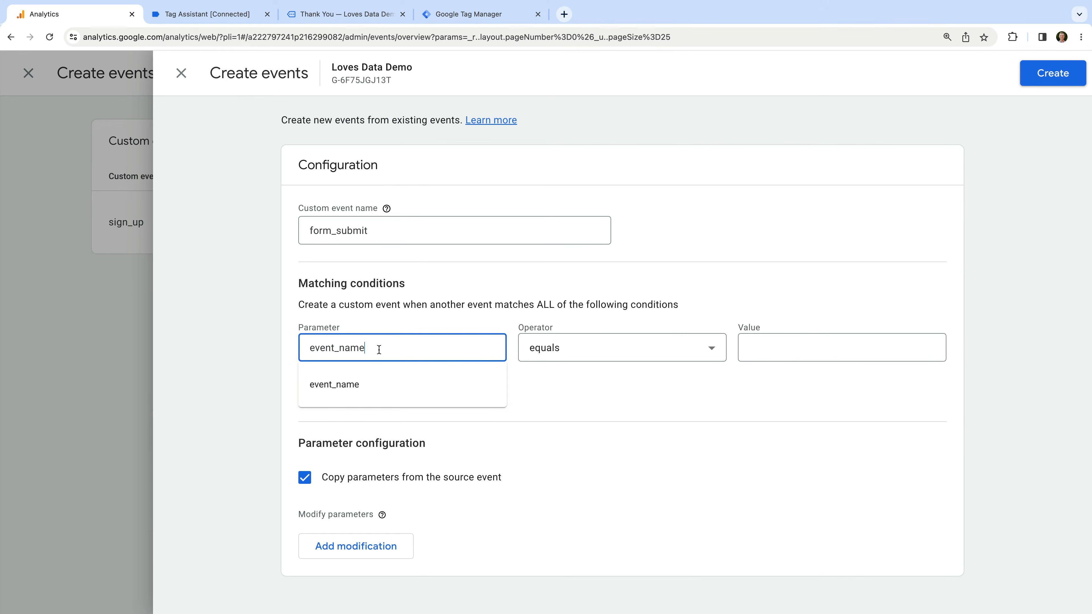
click(500, 320)
click(780, 347)
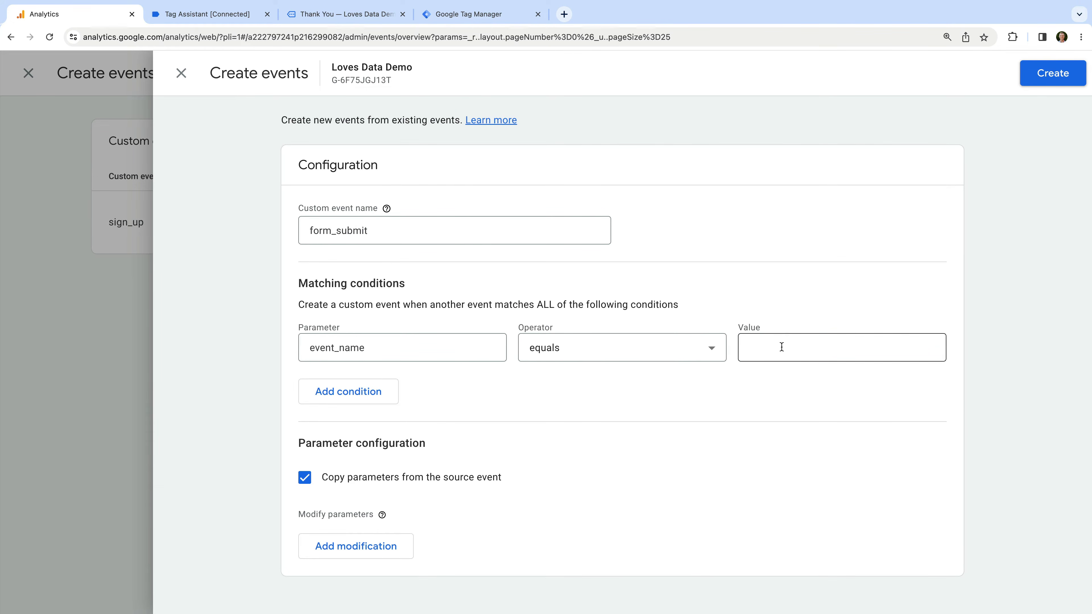
text(page_view)
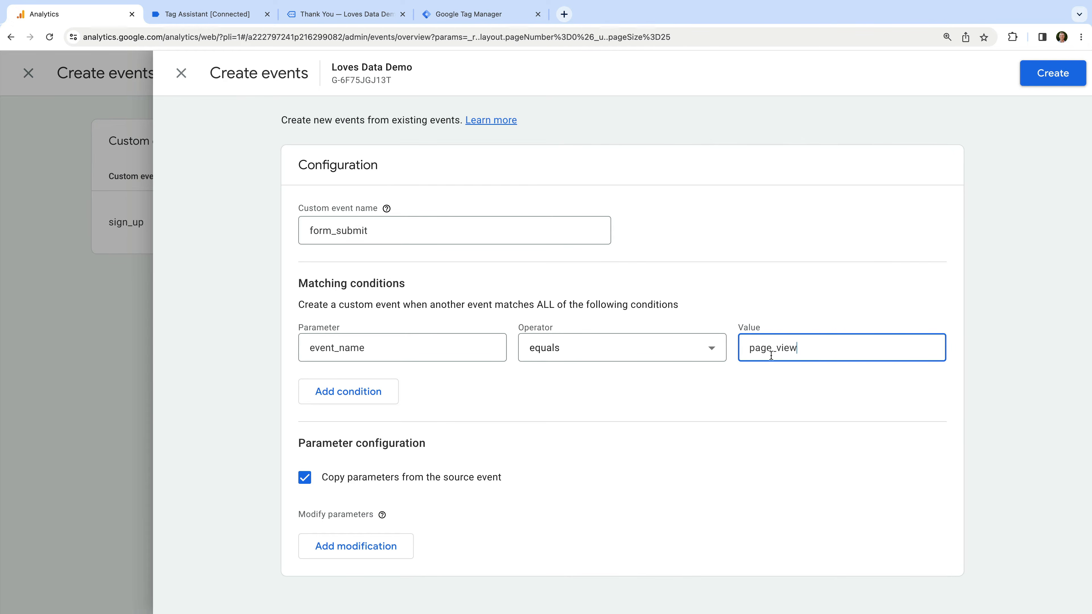
click(753, 376)
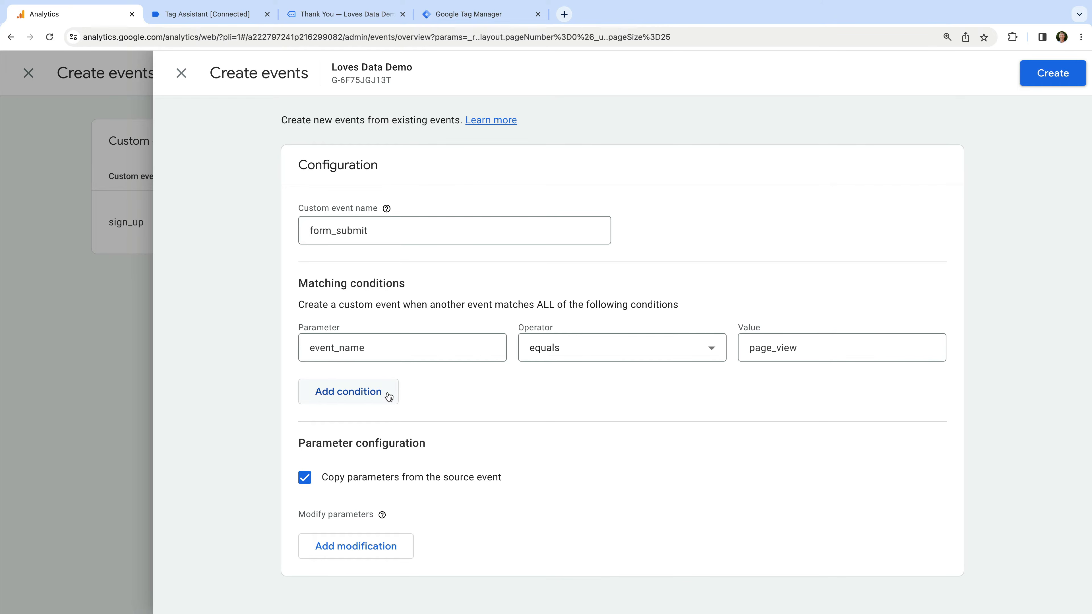
click(373, 394)
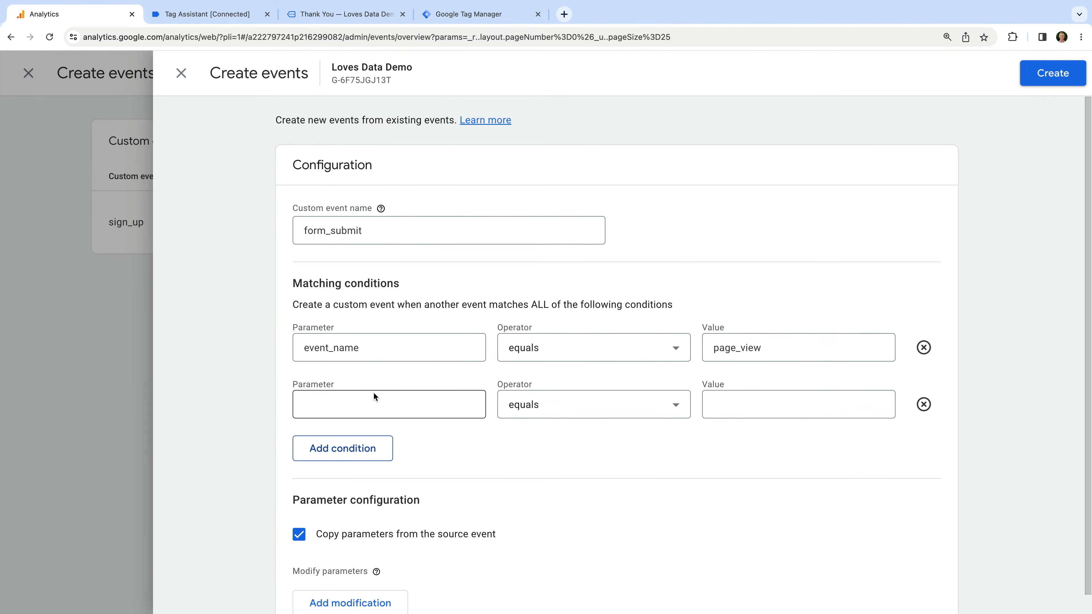
click(374, 396)
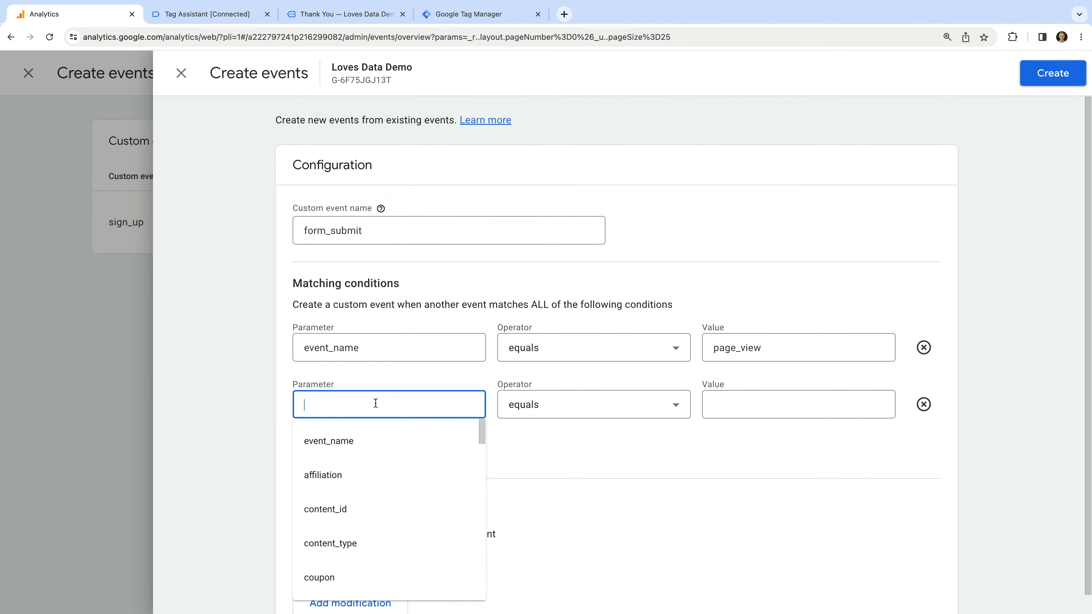
text(page_location)
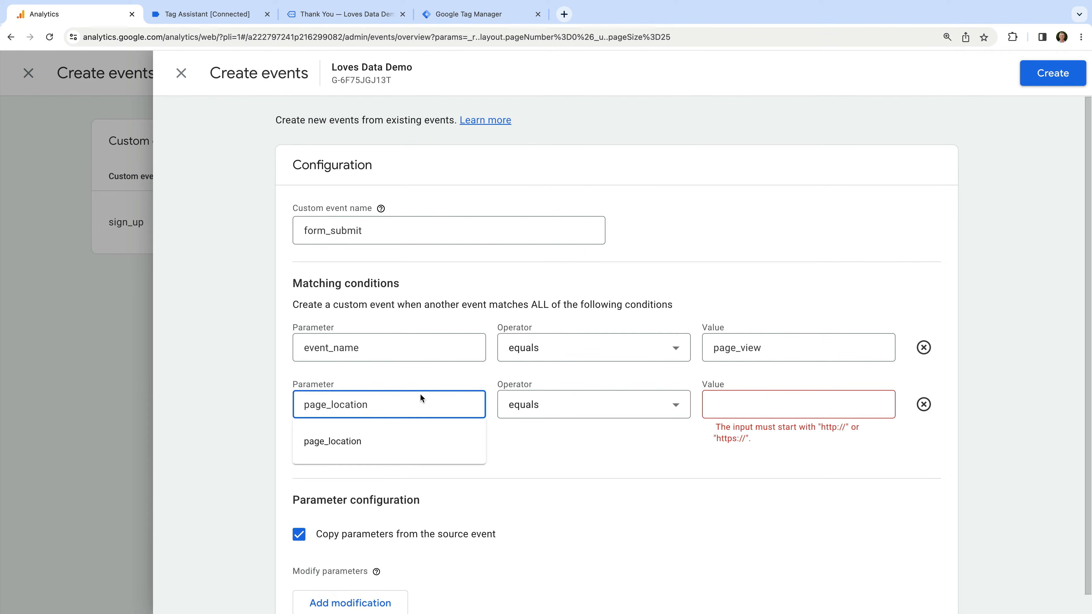
click(440, 381)
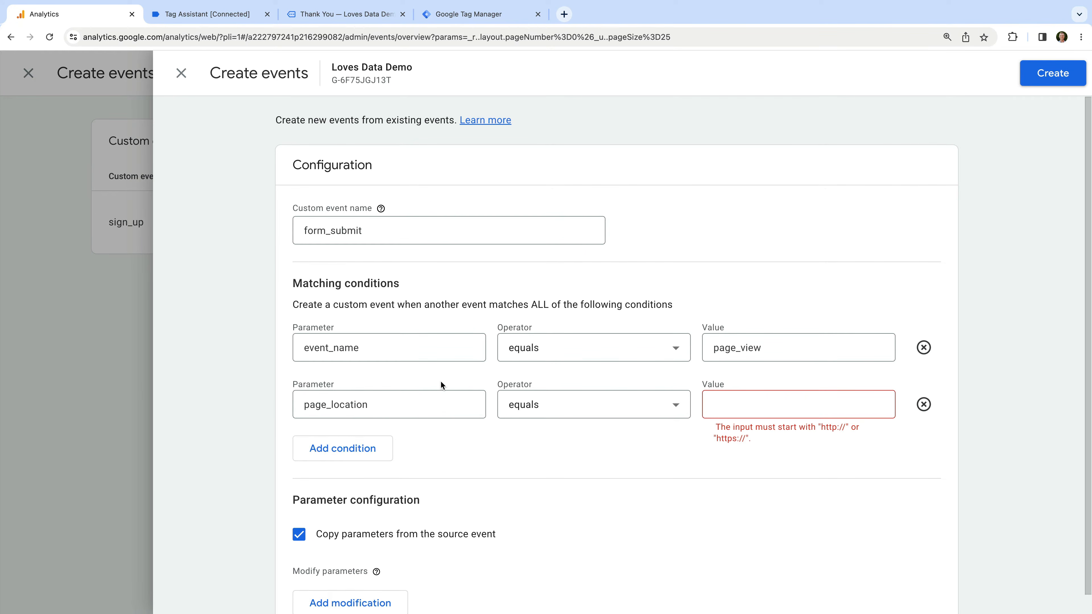
click(558, 405)
scroll(604, 473, down, 5)
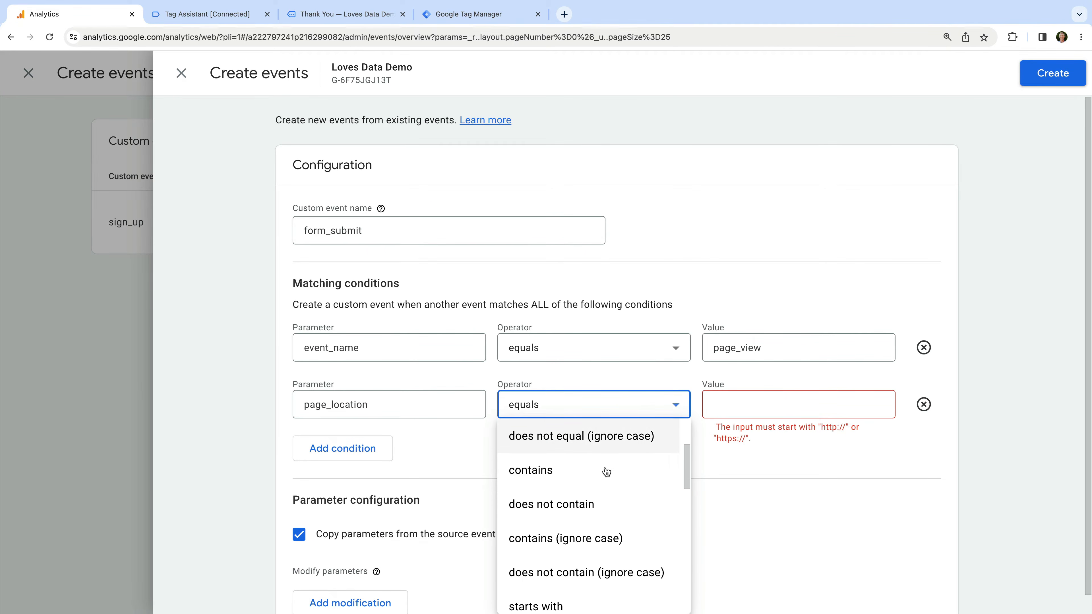
click(604, 479)
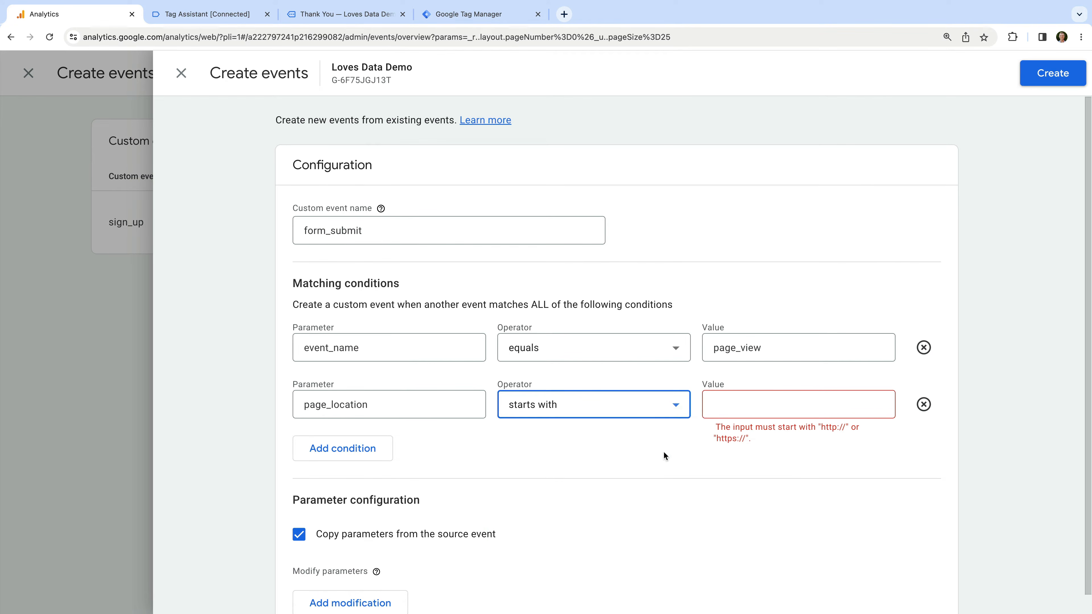
click(731, 402)
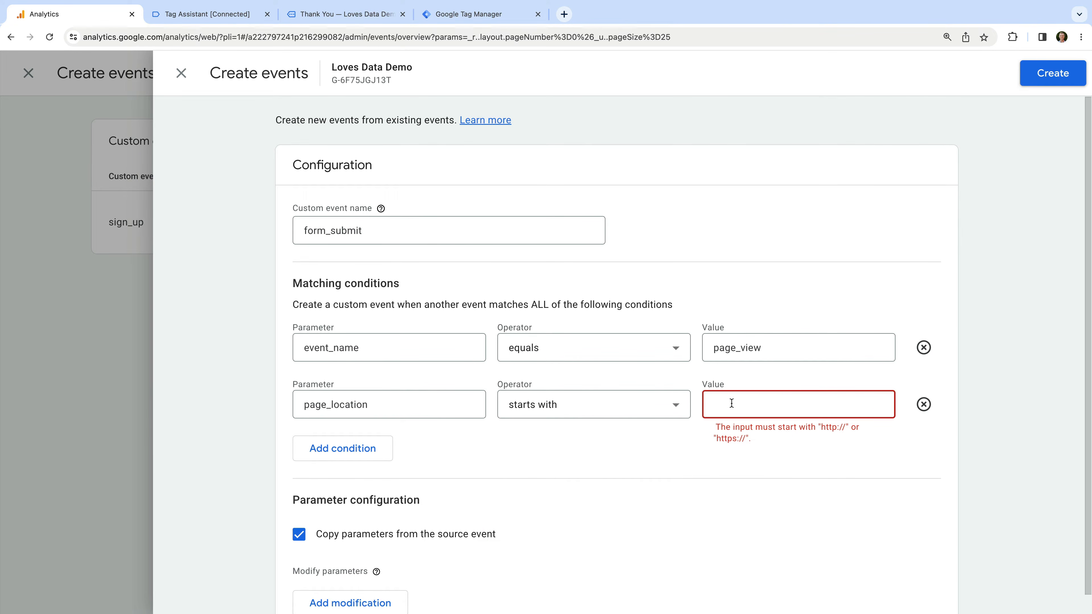
text(https://www.lo)
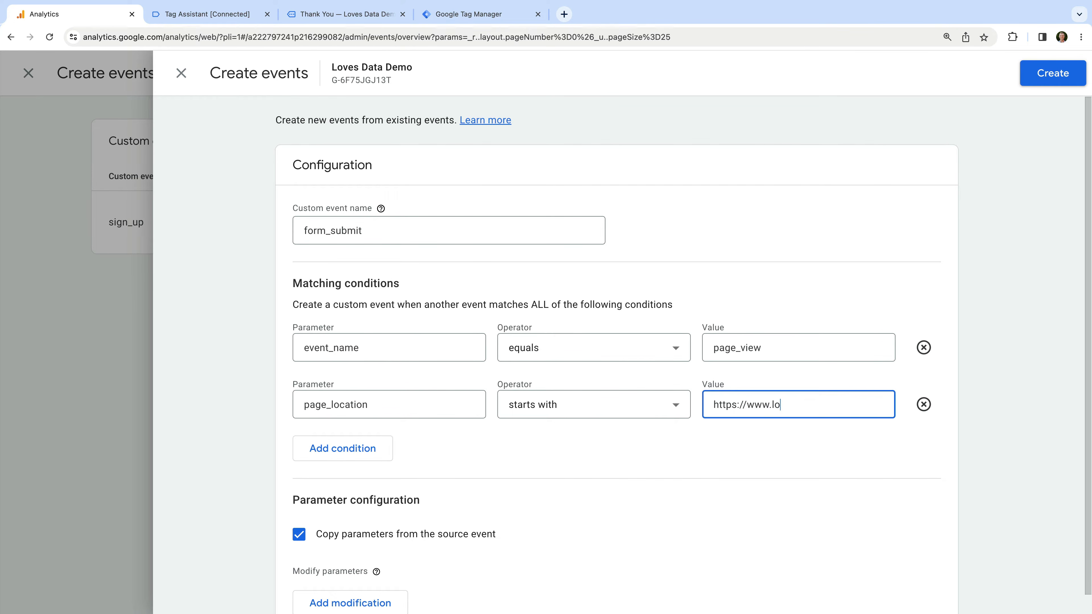
text(vesdata-test.com)
key(super+v)
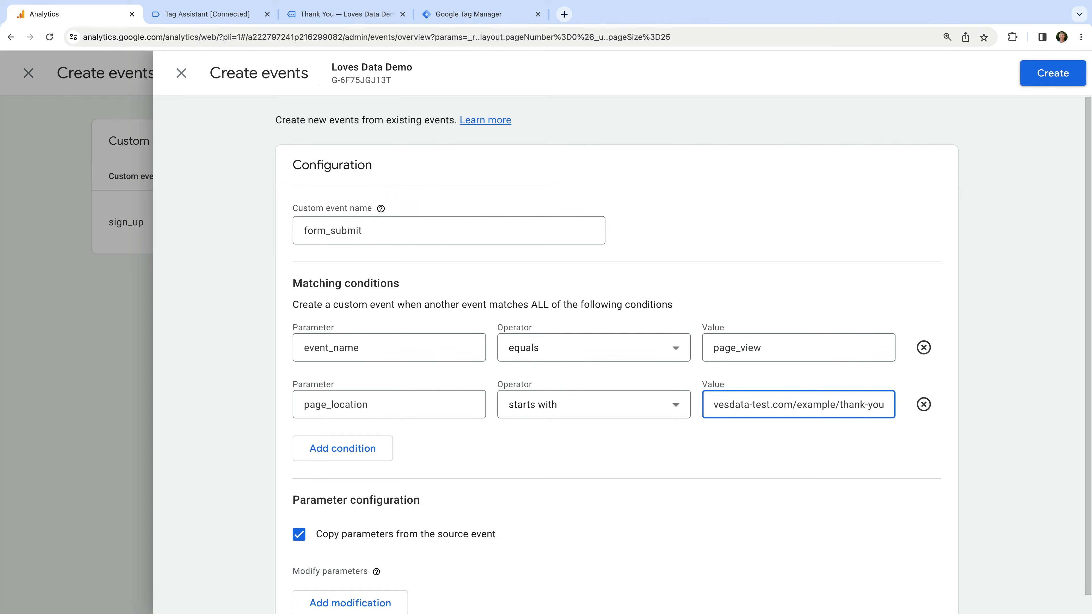
click(726, 433)
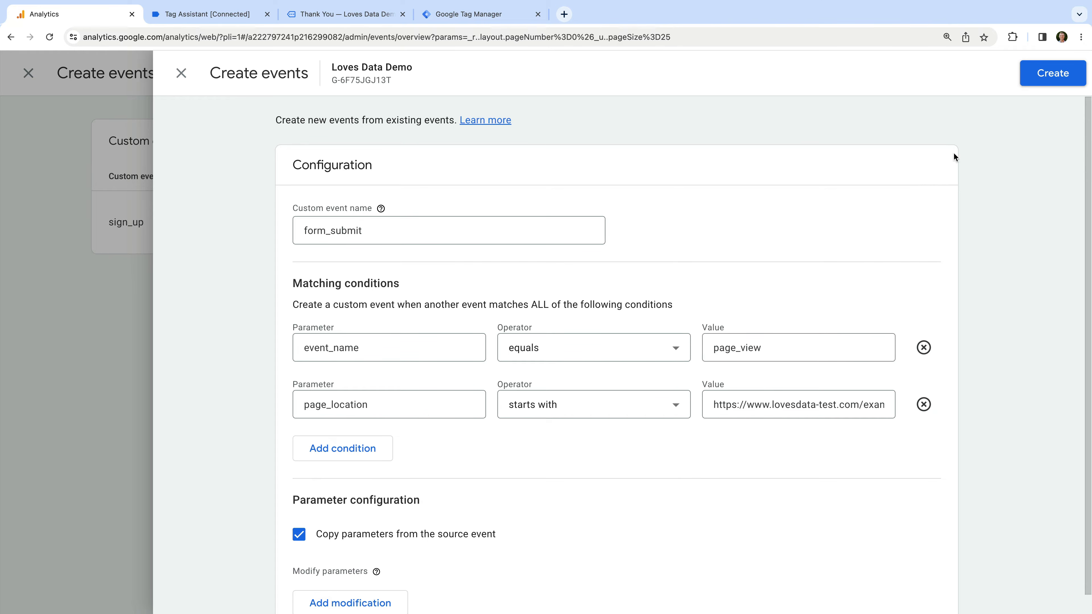
click(1033, 75)
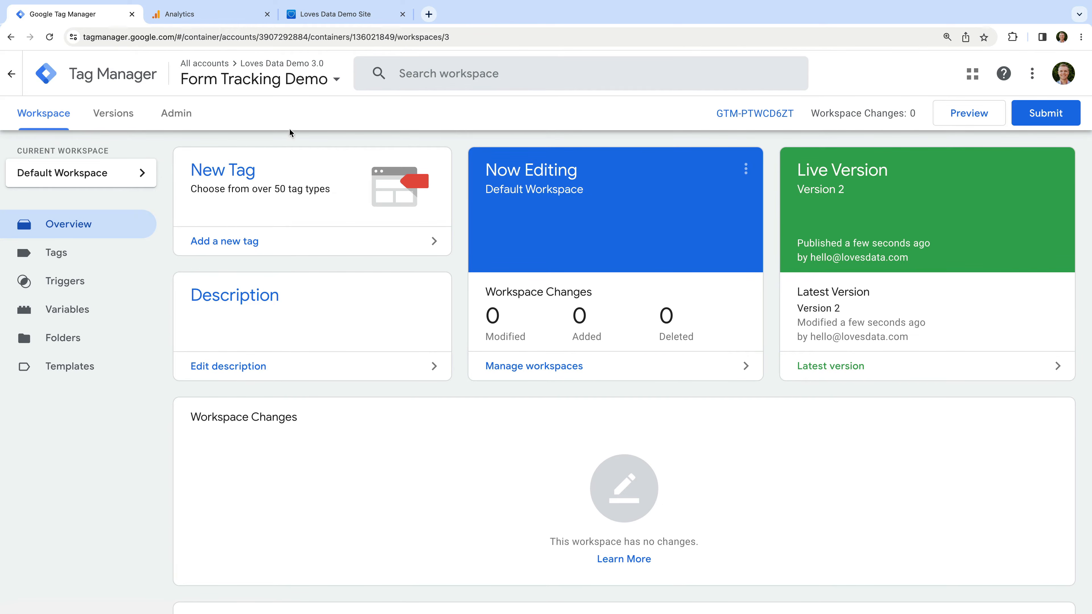
Enable the Form Element, Classes, ID, Target, URL and Text built-in variables, then go to Triggers
click(108, 323)
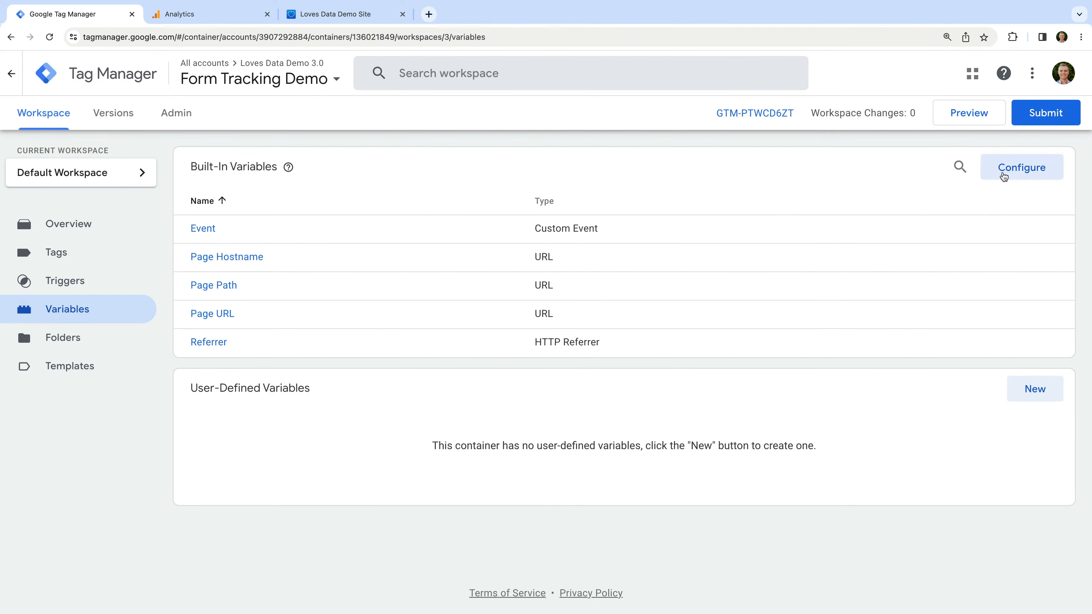
click(1002, 172)
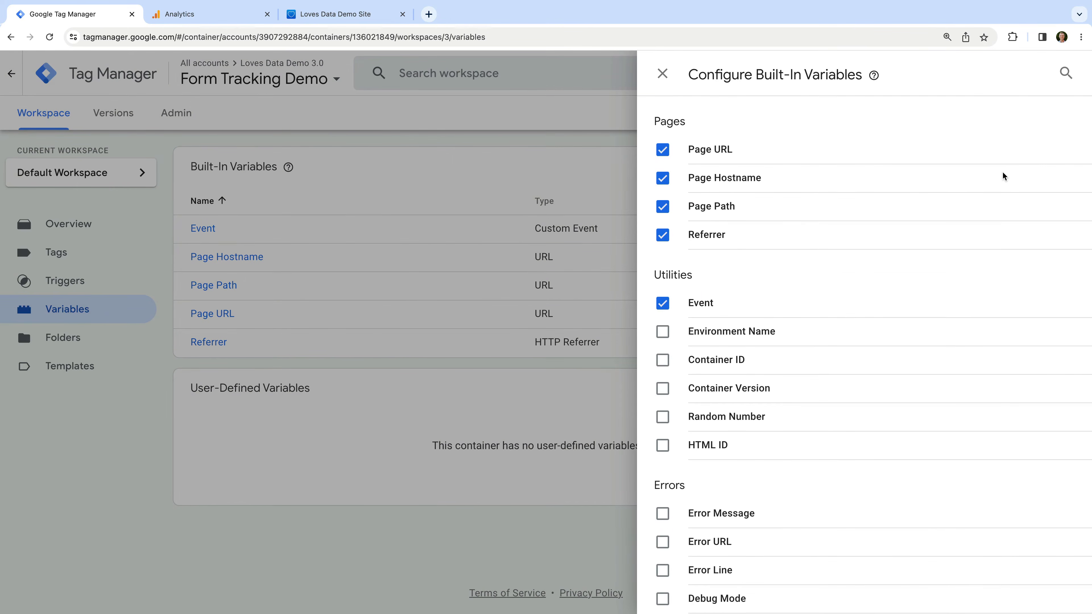
scroll(819, 298, down, 10)
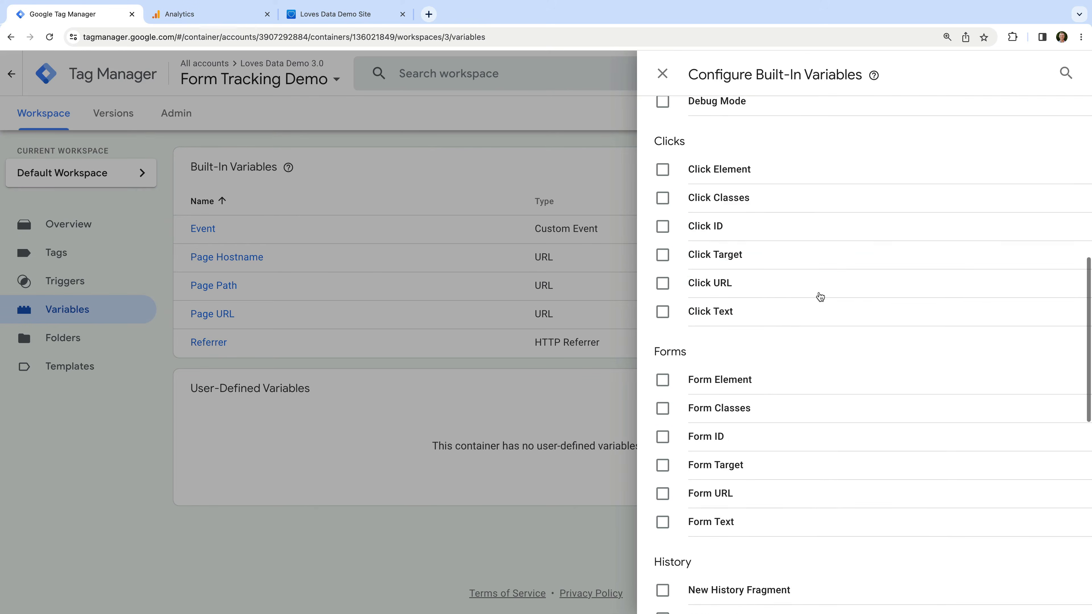
scroll(820, 297, down, 3)
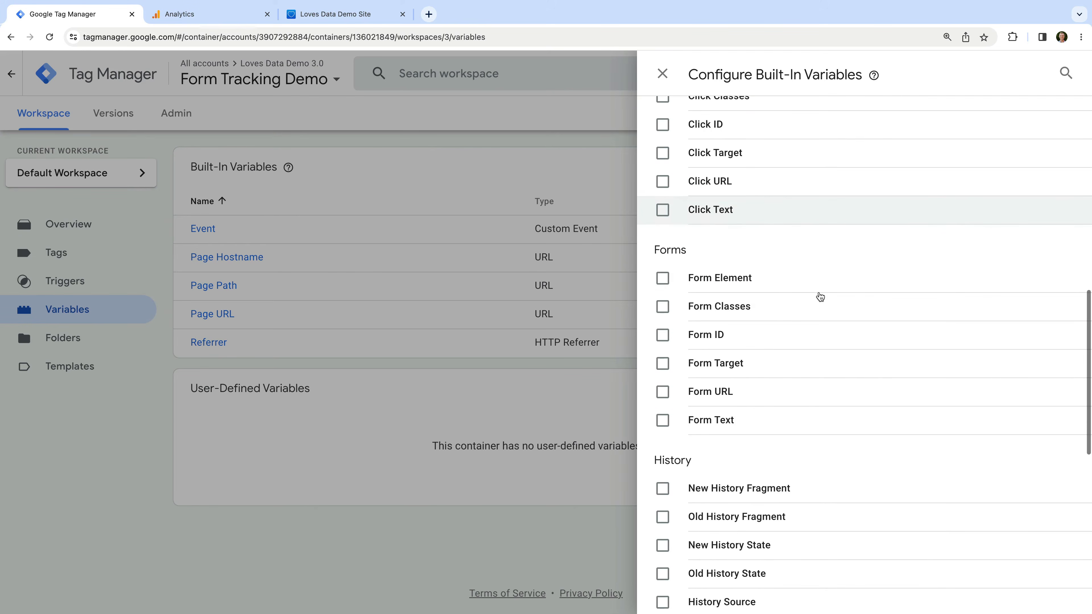
click(662, 280)
click(663, 307)
click(663, 335)
click(663, 363)
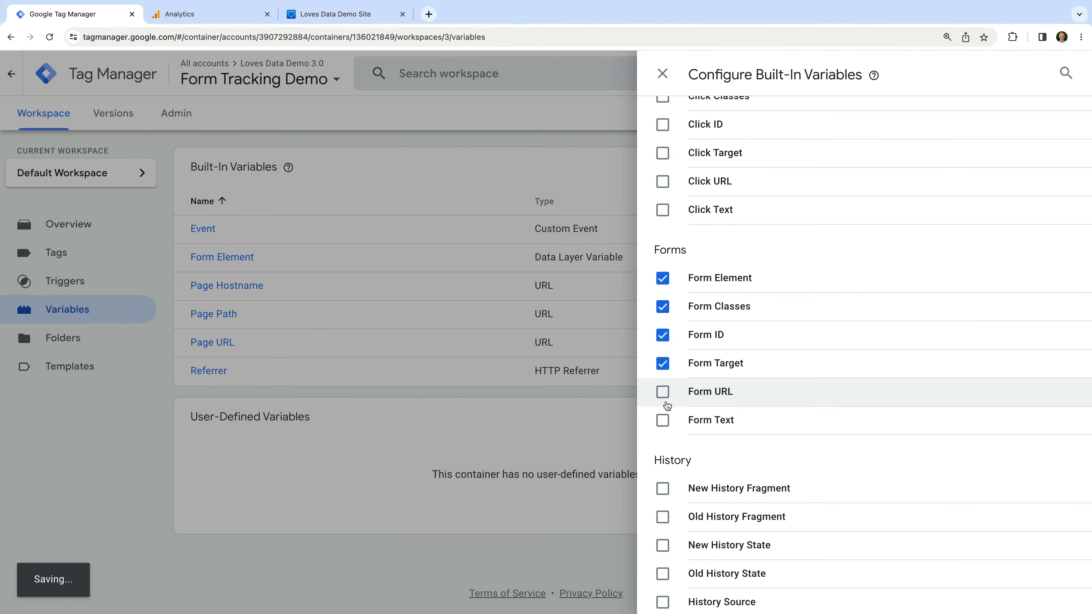
click(664, 392)
click(664, 420)
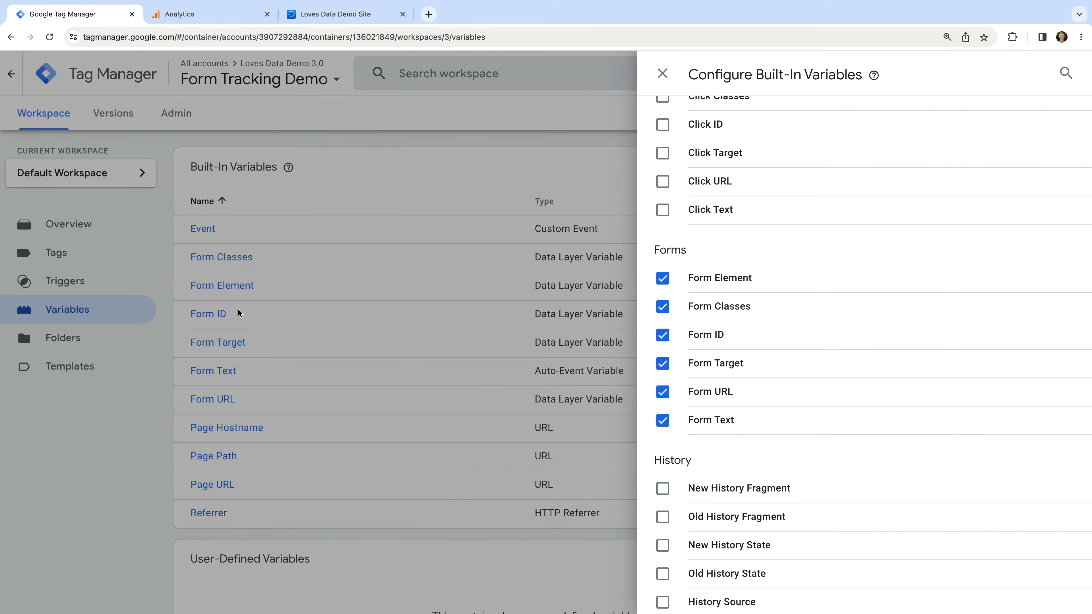
click(148, 279)
click(111, 284)
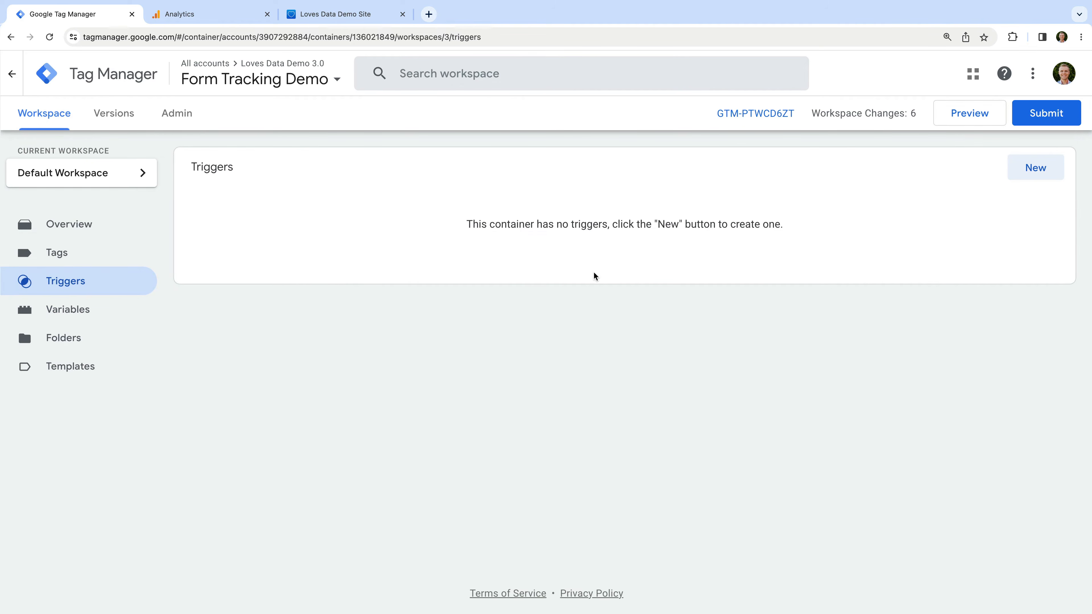
Create a new Form Submission trigger named 'Form Submit'
click(1031, 169)
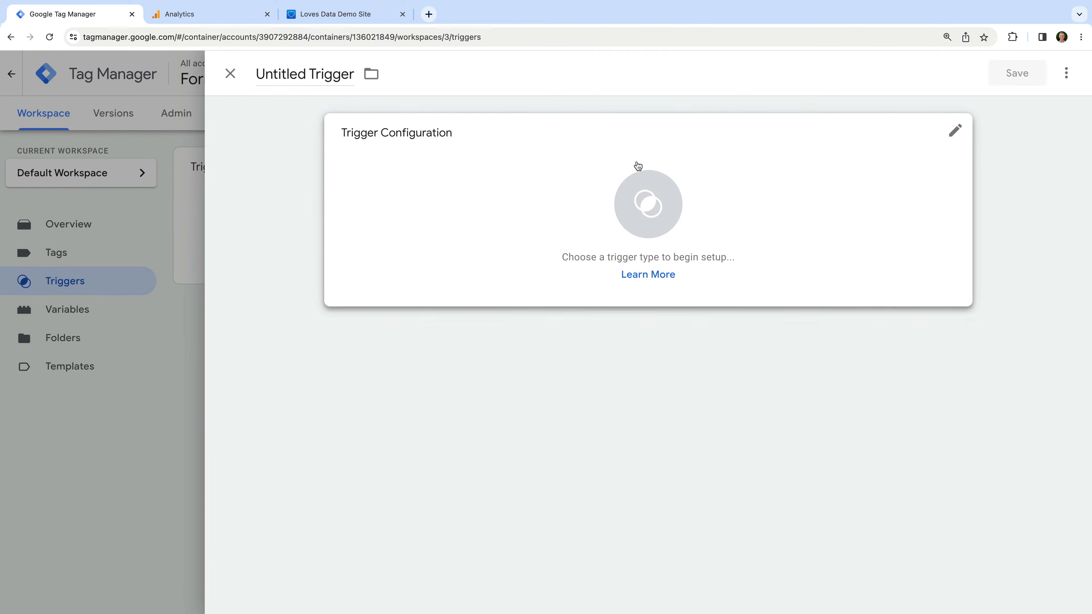
click(313, 74)
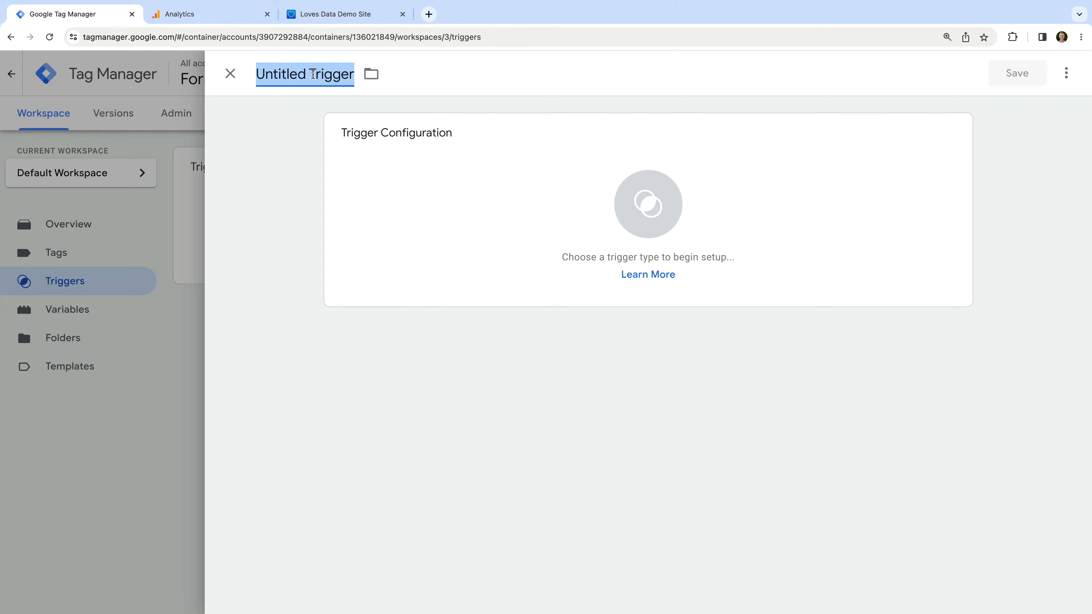
text(Form Submit)
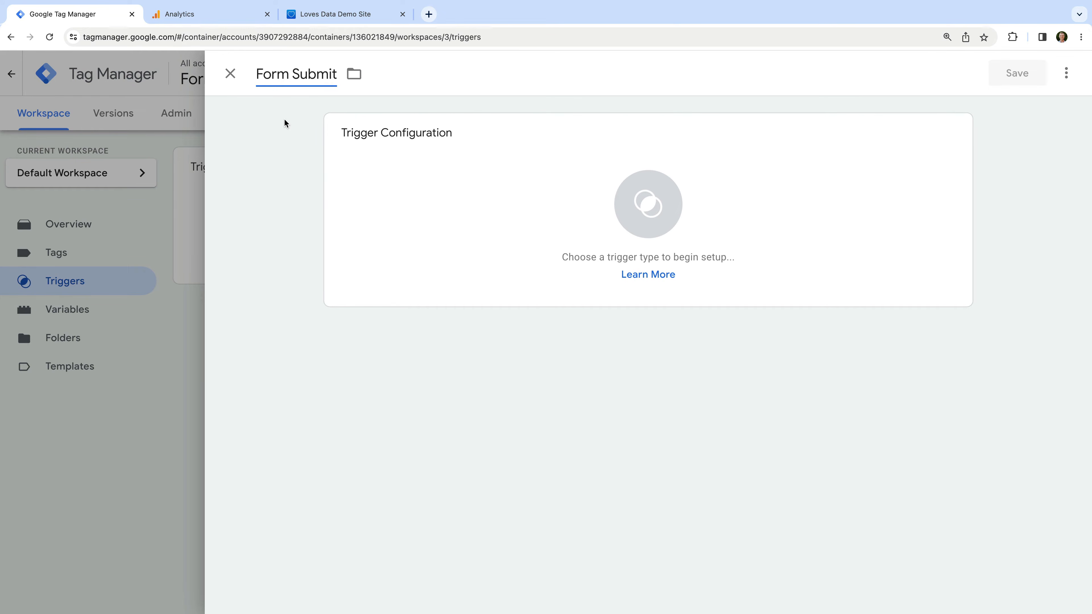
click(438, 152)
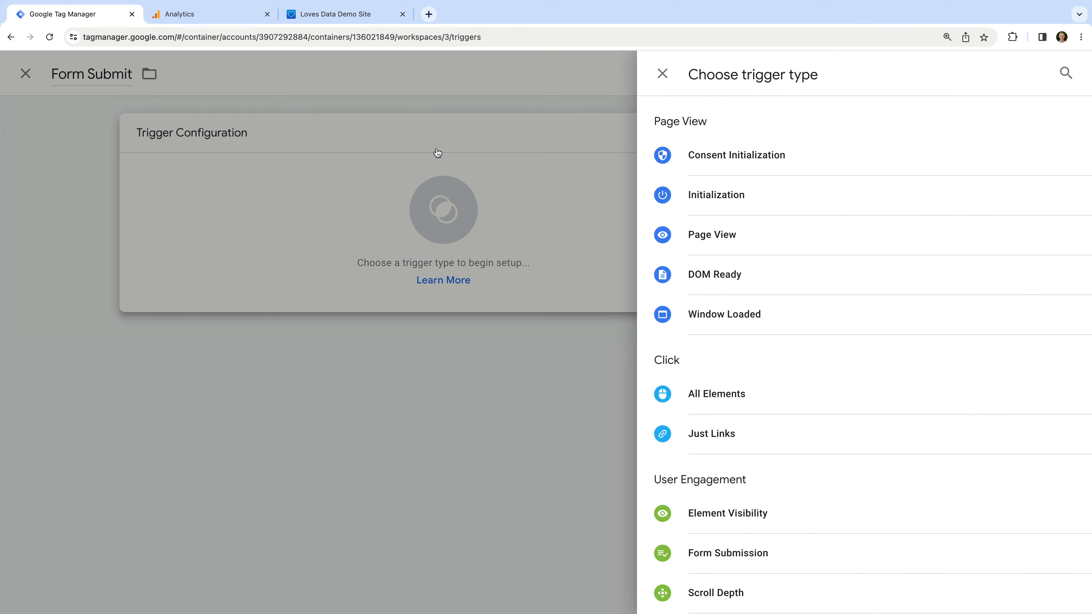
scroll(783, 271, down, 3)
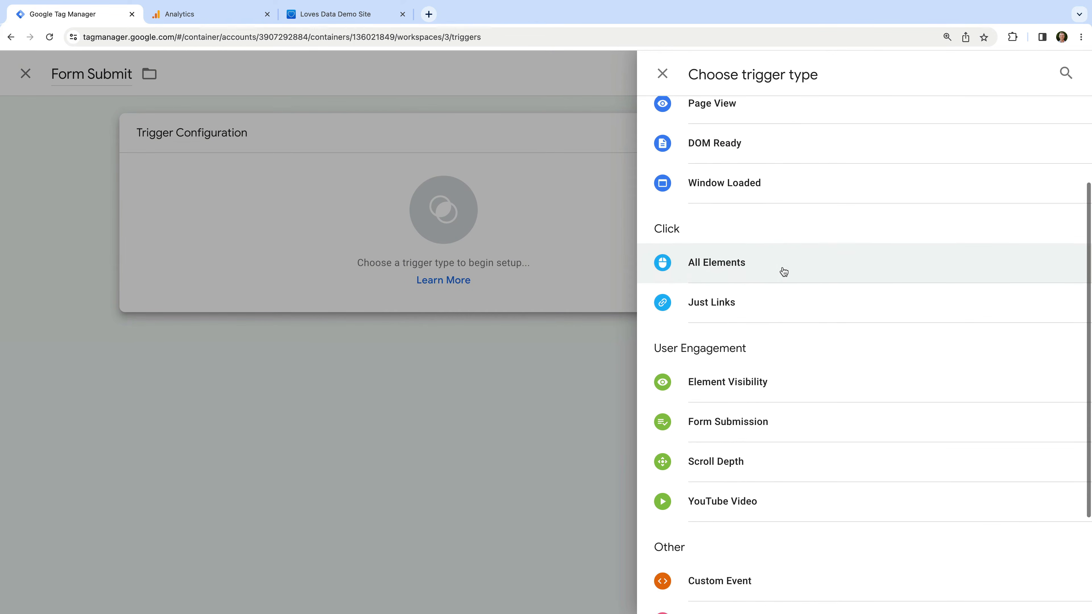
scroll(783, 275, down, 2)
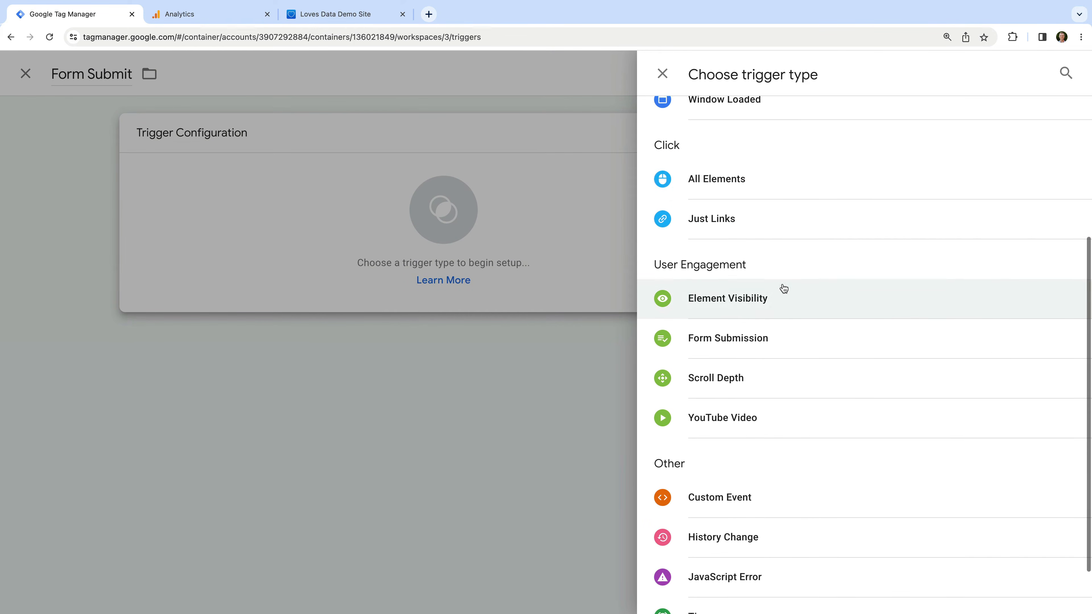
click(703, 337)
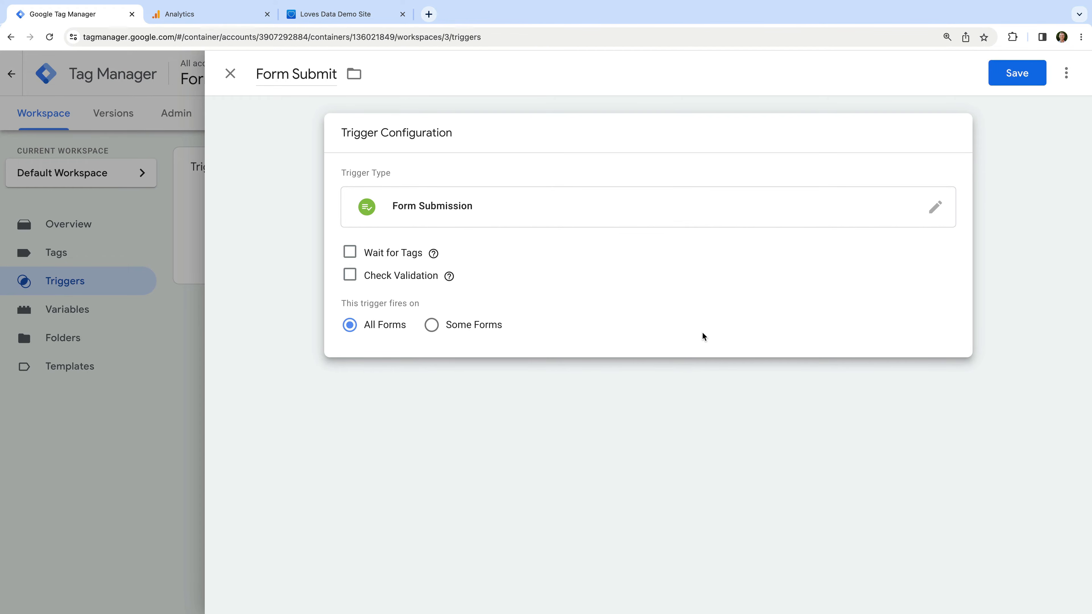
Turn on Check Validation and set the condition variable to Form Classes
click(350, 275)
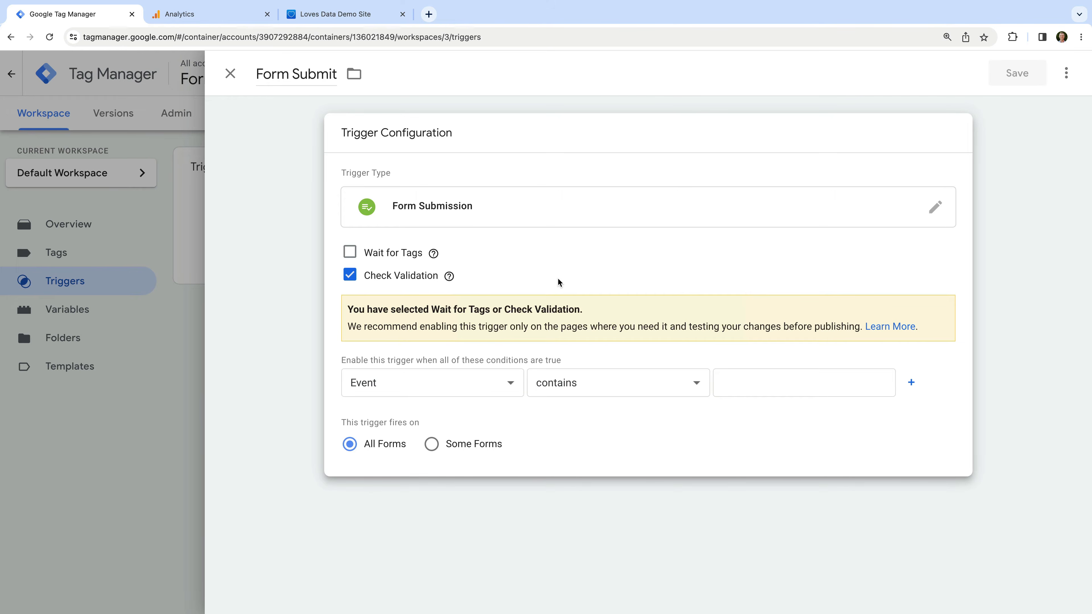
click(500, 383)
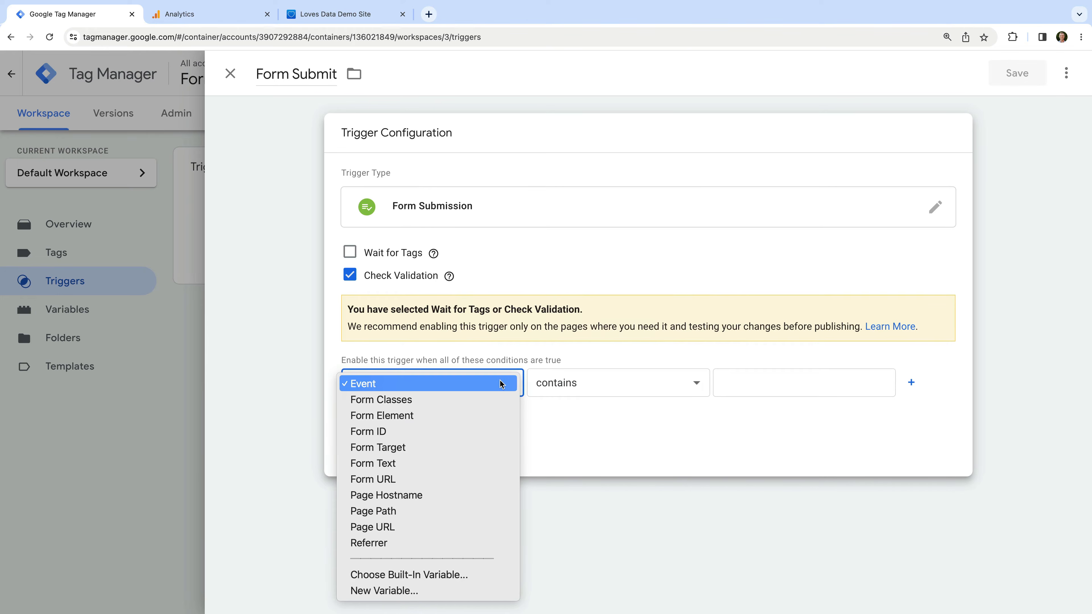
click(504, 402)
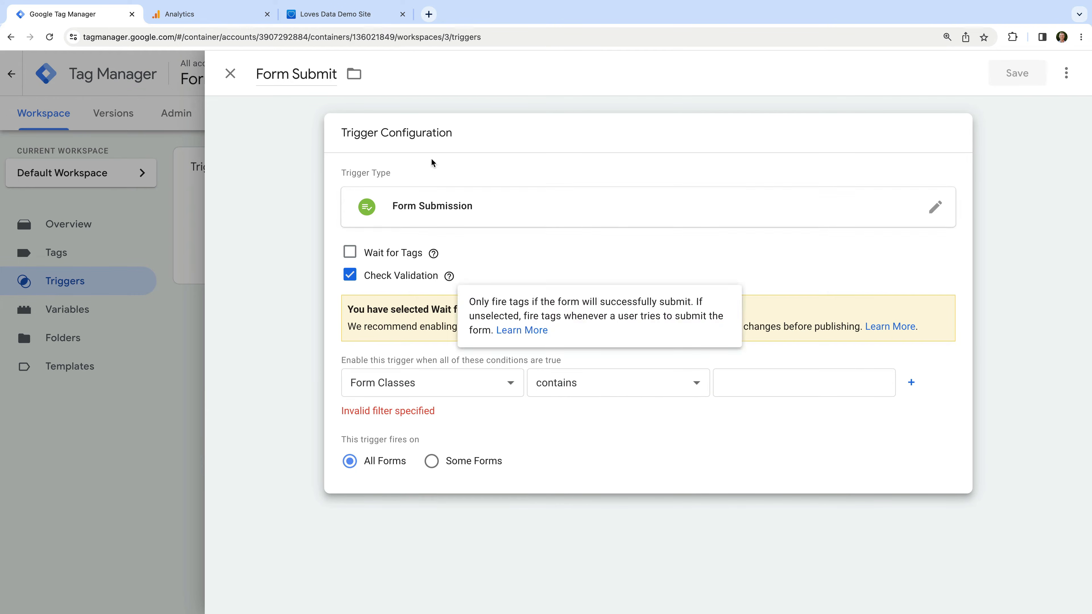
click(389, 17)
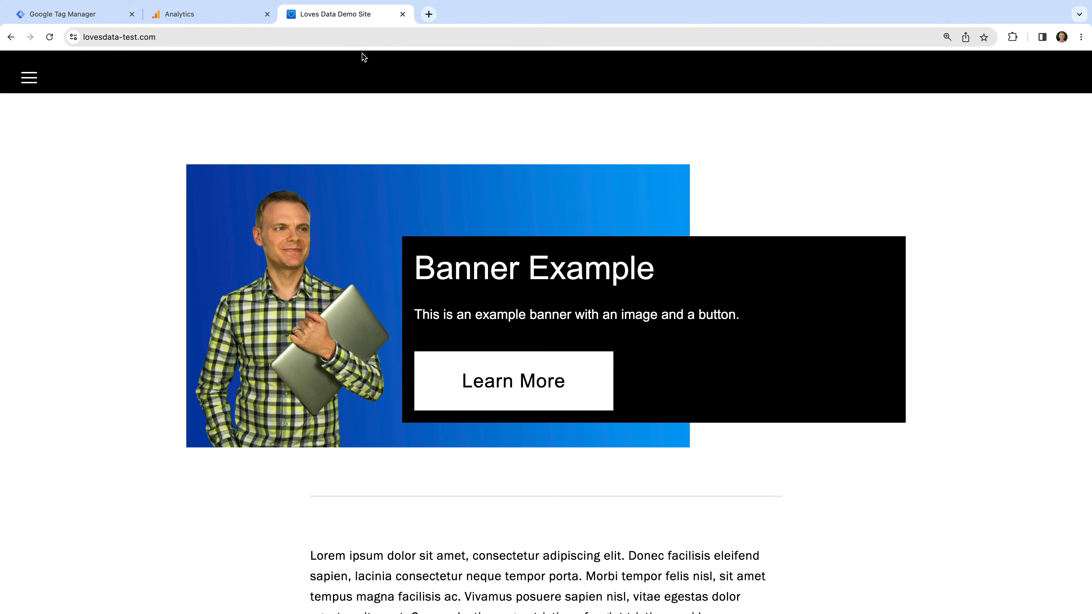
Inspect the FORM V3 page's form, copy its class react-form-contents, and return to Tag Manager
click(26, 79)
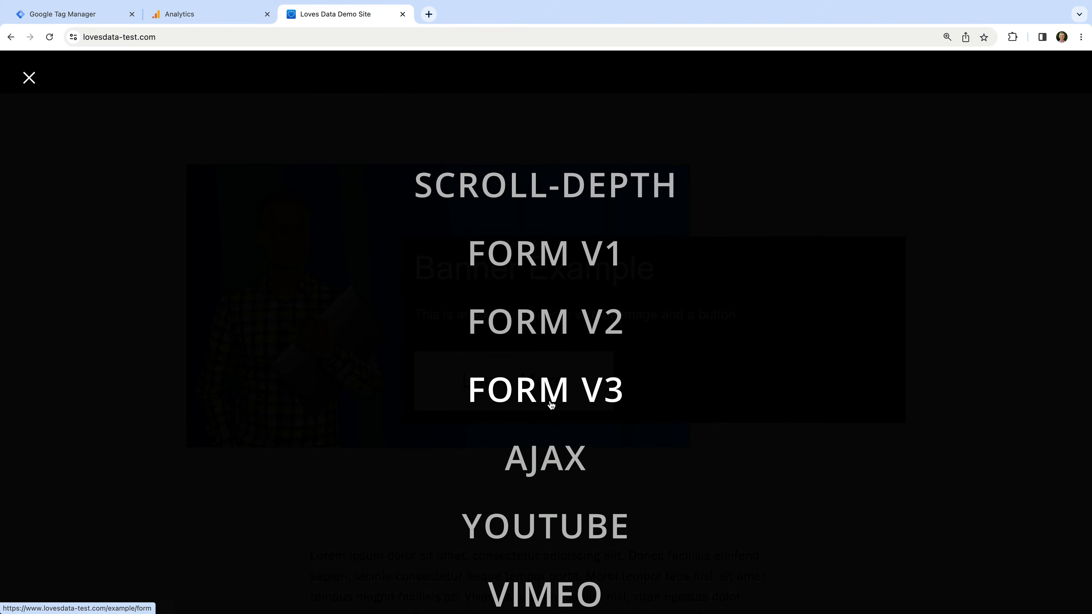
click(563, 395)
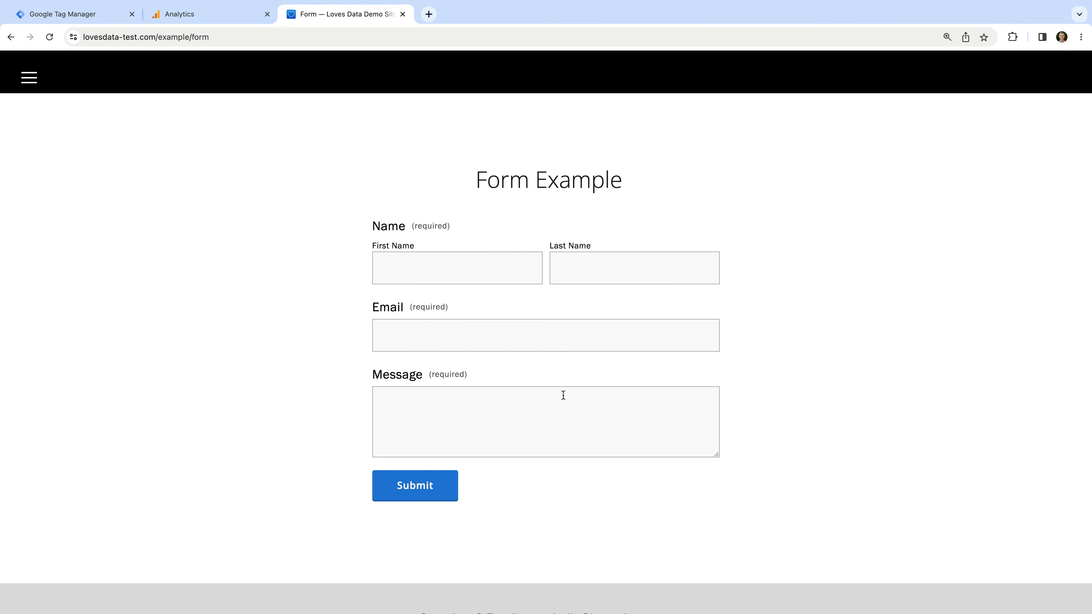
right_click(411, 270)
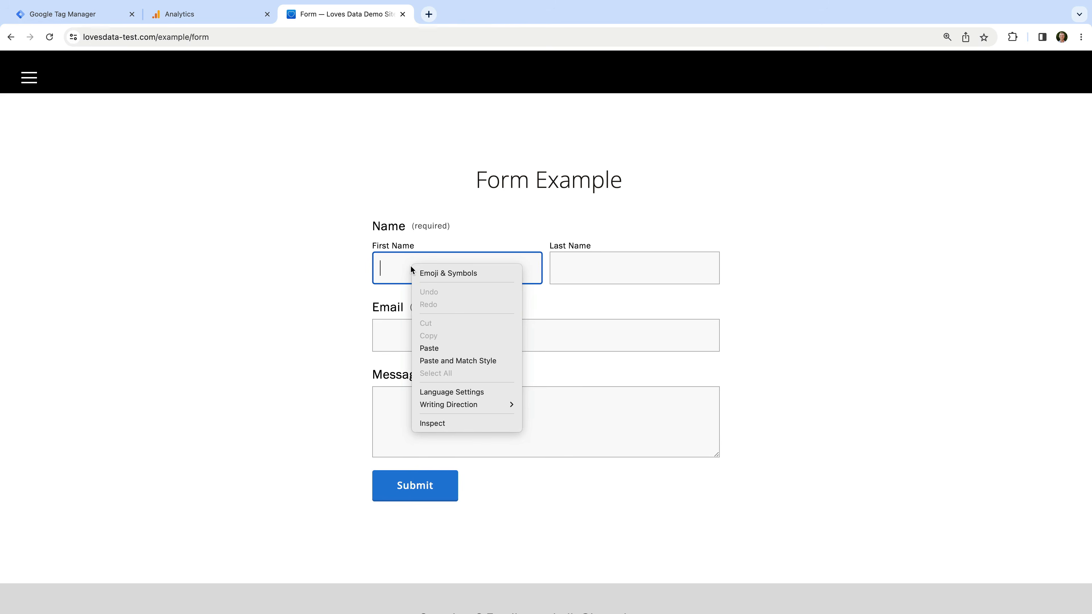
click(478, 425)
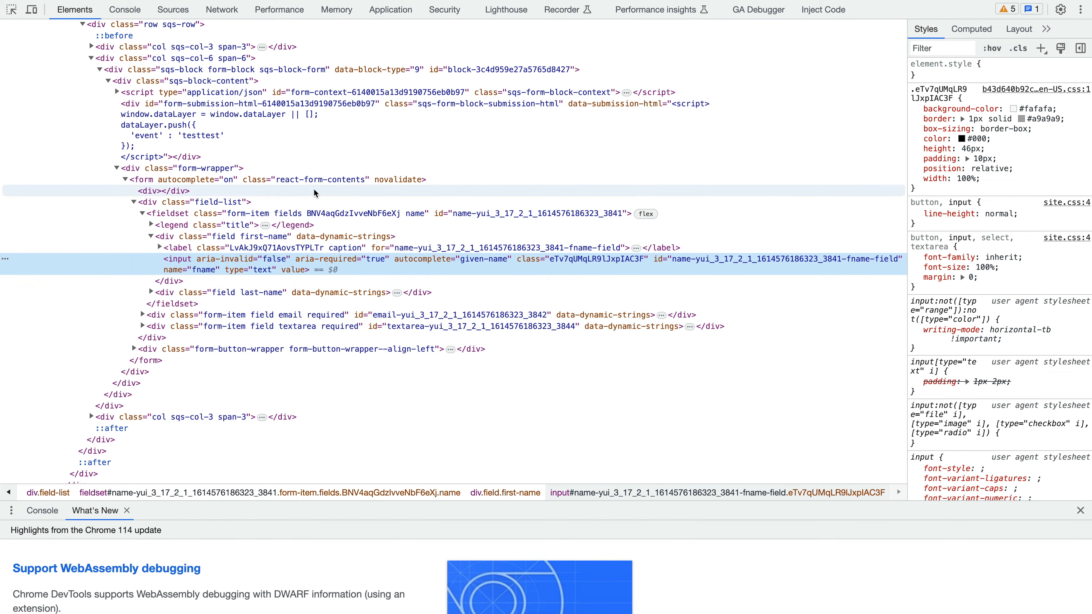
click(317, 181)
double_click(318, 180)
key(super+c)
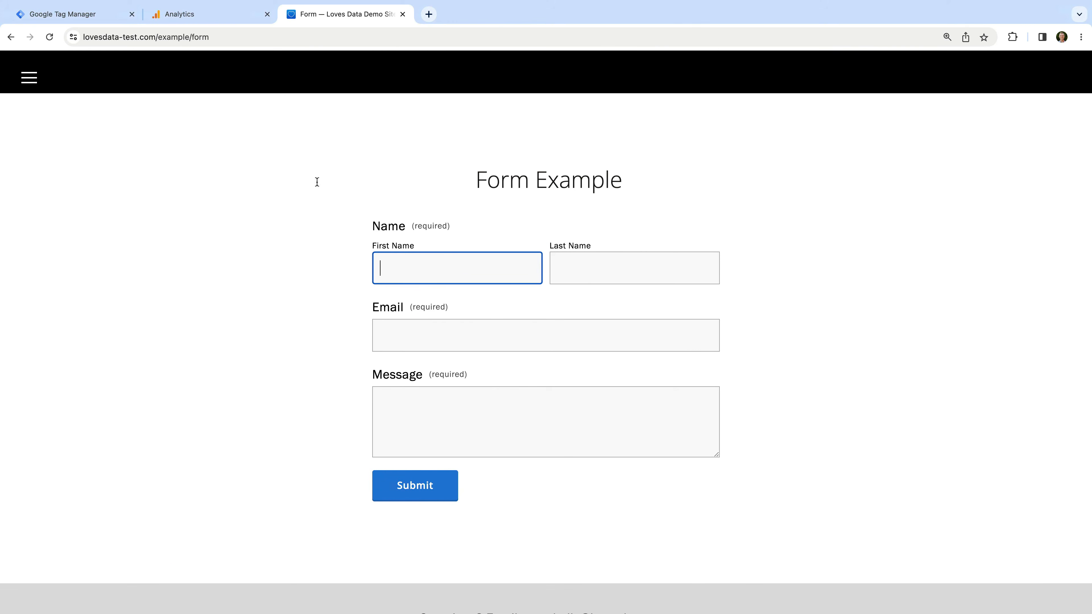
click(69, 14)
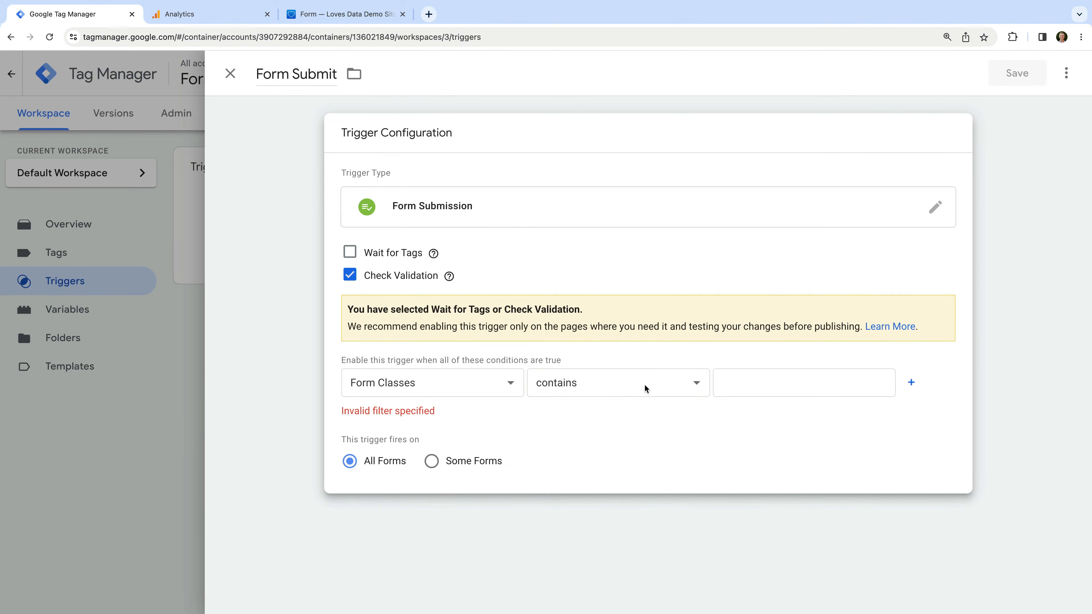
Paste react-form-contents as the Form Classes condition value and save the Form Submit trigger
click(750, 385)
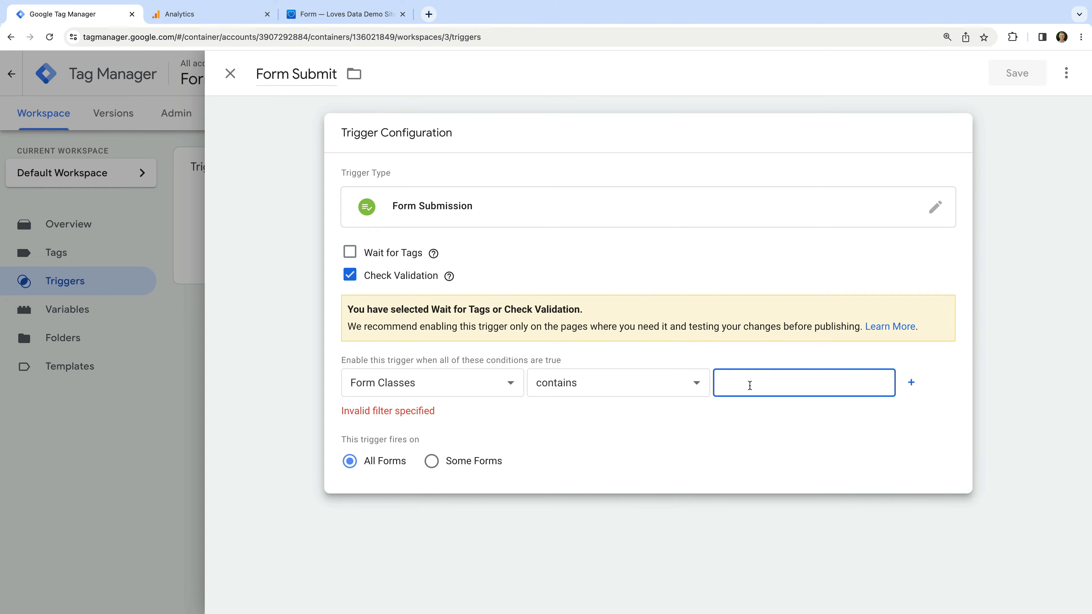
key(super+v)
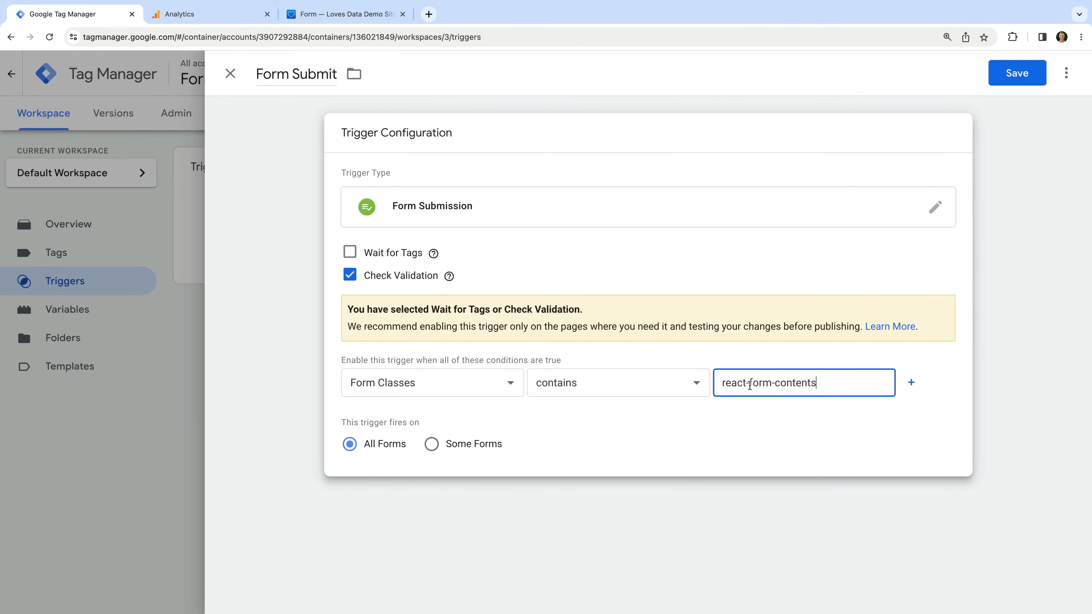
click(787, 356)
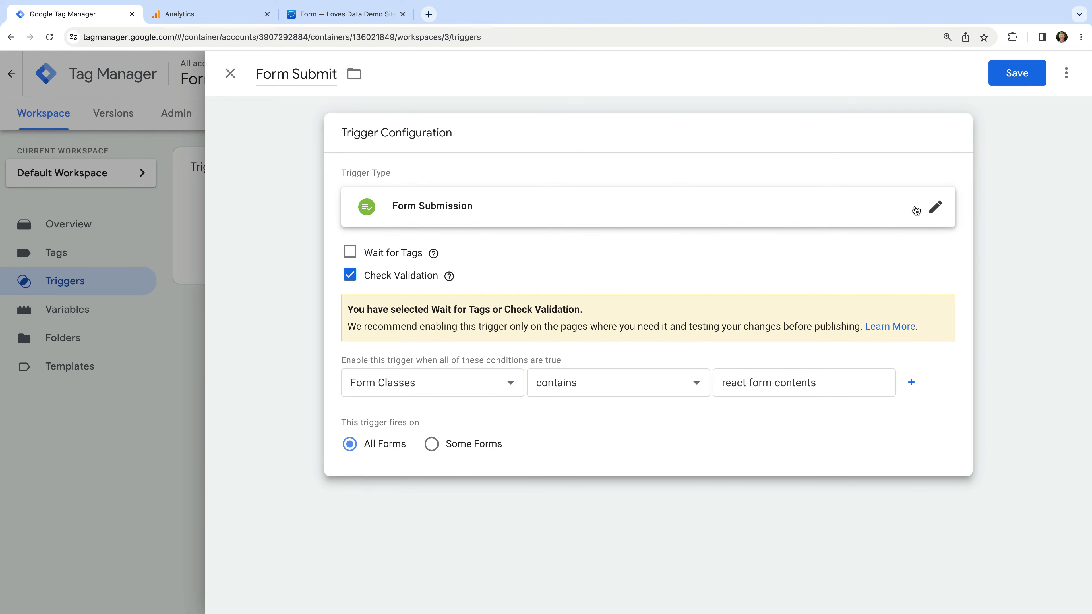
click(1034, 68)
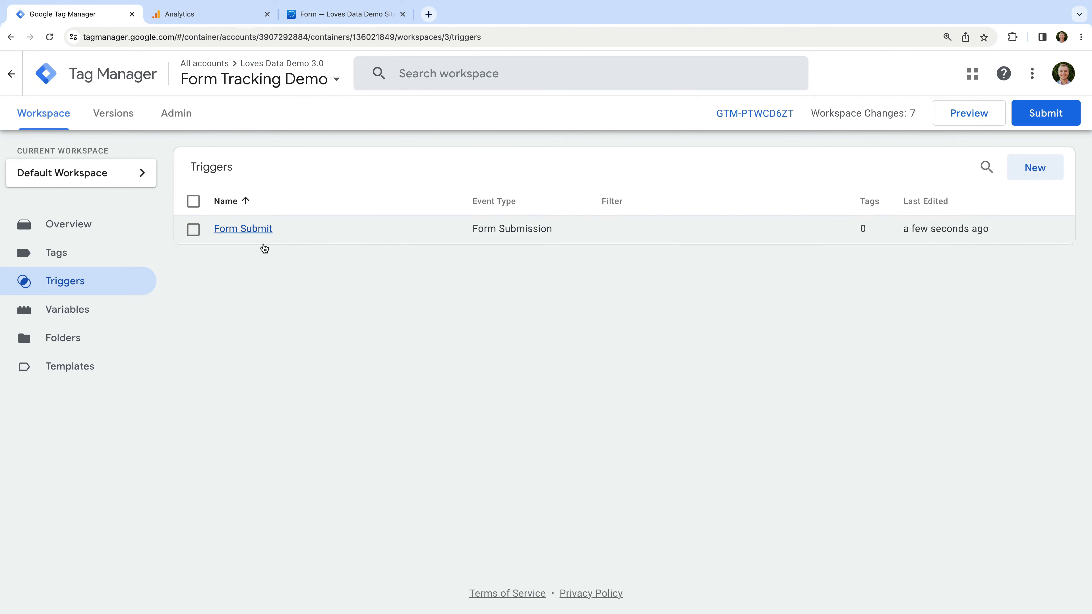
click(115, 257)
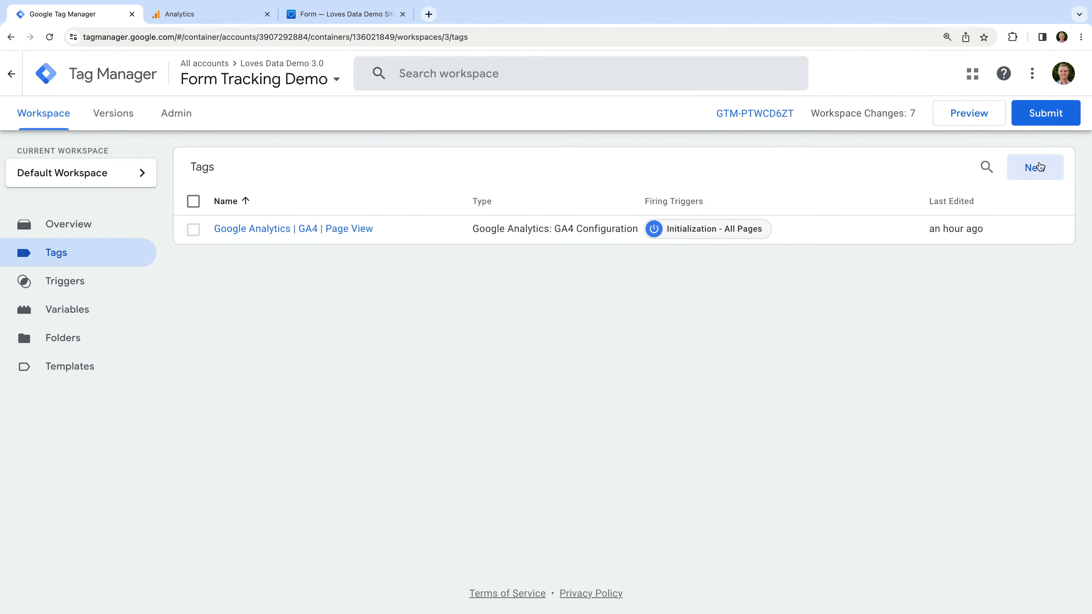
Create a new tag named 'Google Analytics | GA4 | Form Submit'
click(1040, 167)
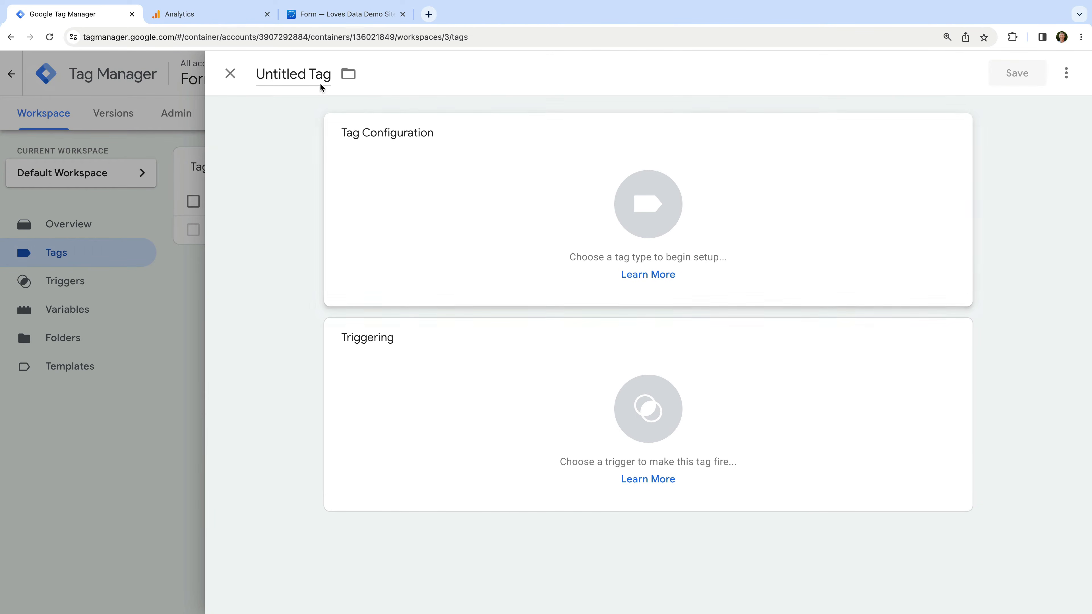
click(296, 76)
text(Googl)
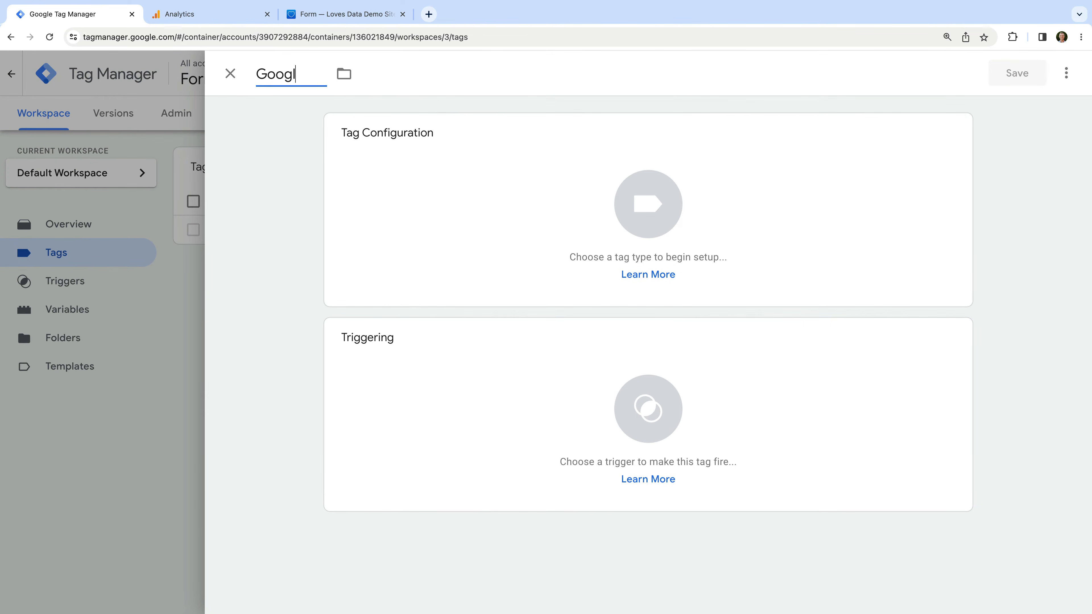
text(e Analytics |)
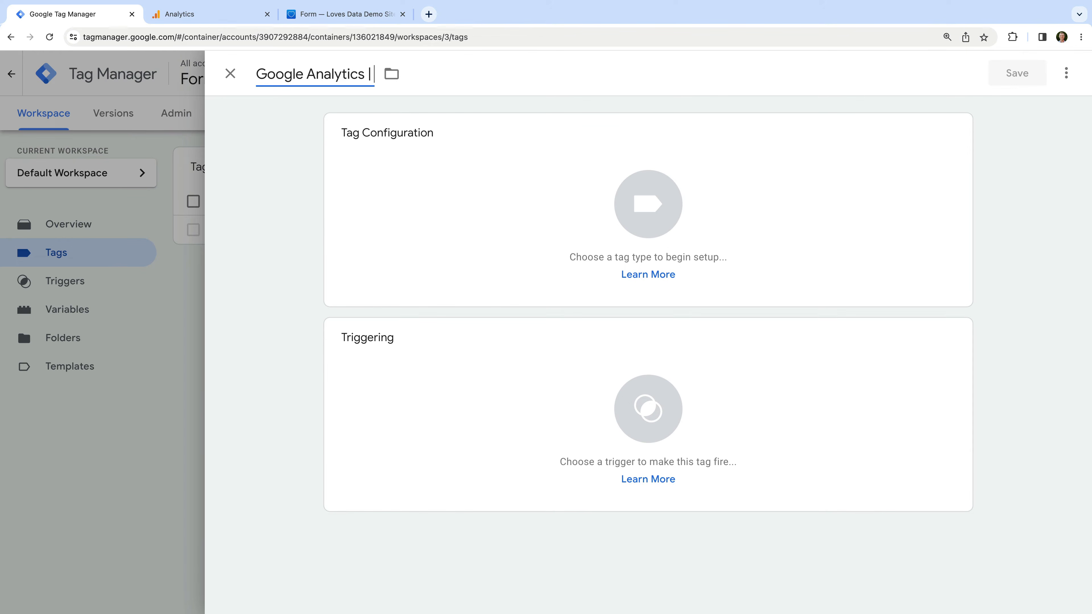
text( GA4 | Form Submit)
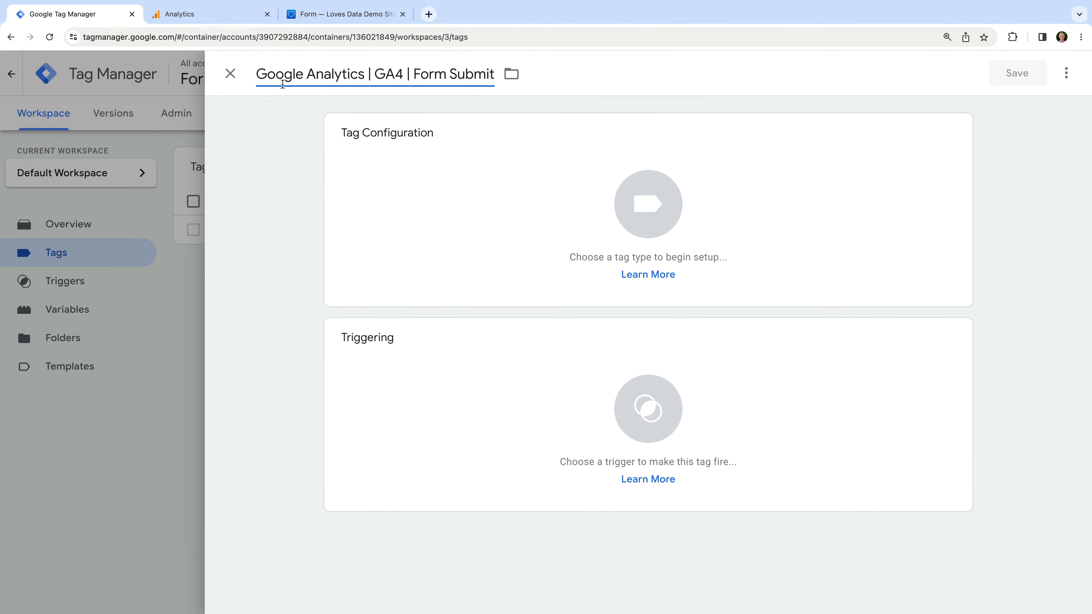
click(248, 121)
click(472, 150)
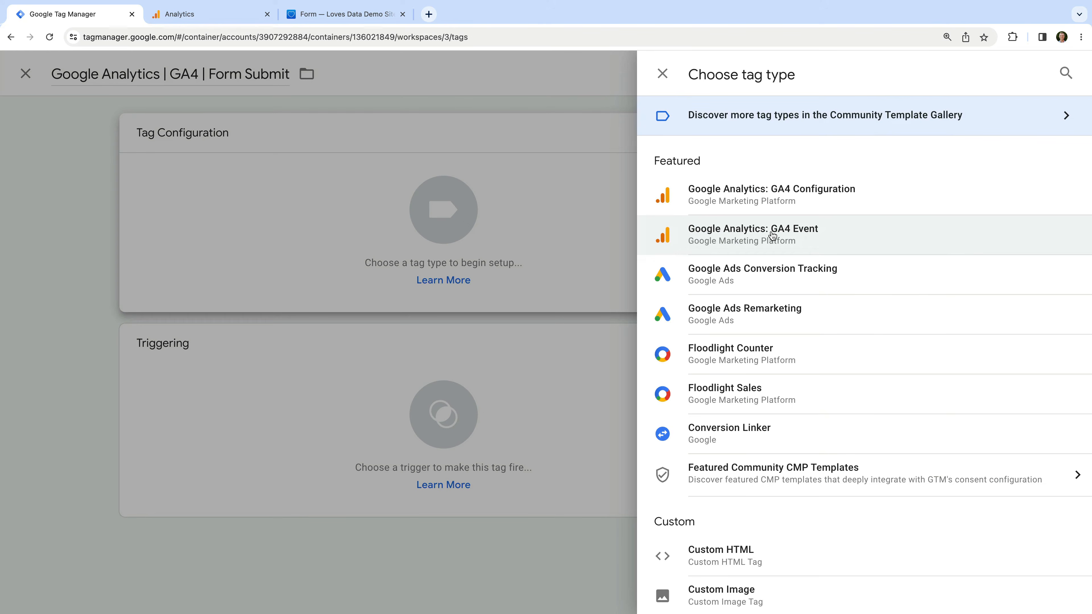
Make the tag a GA4 Event linked to the GA4 Page View configuration tag, event name form_submit
click(772, 235)
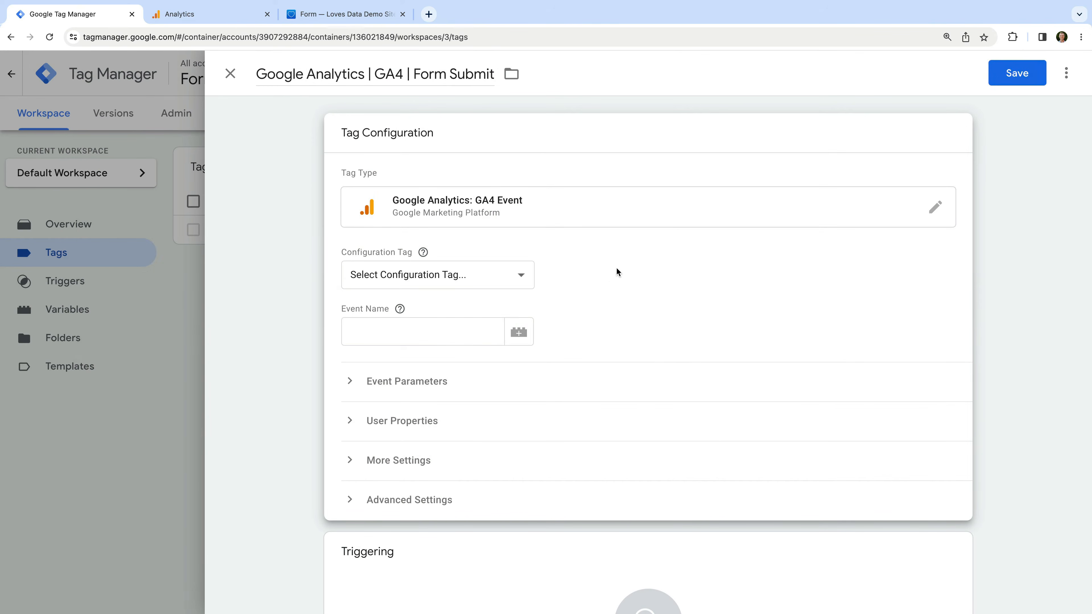
click(515, 279)
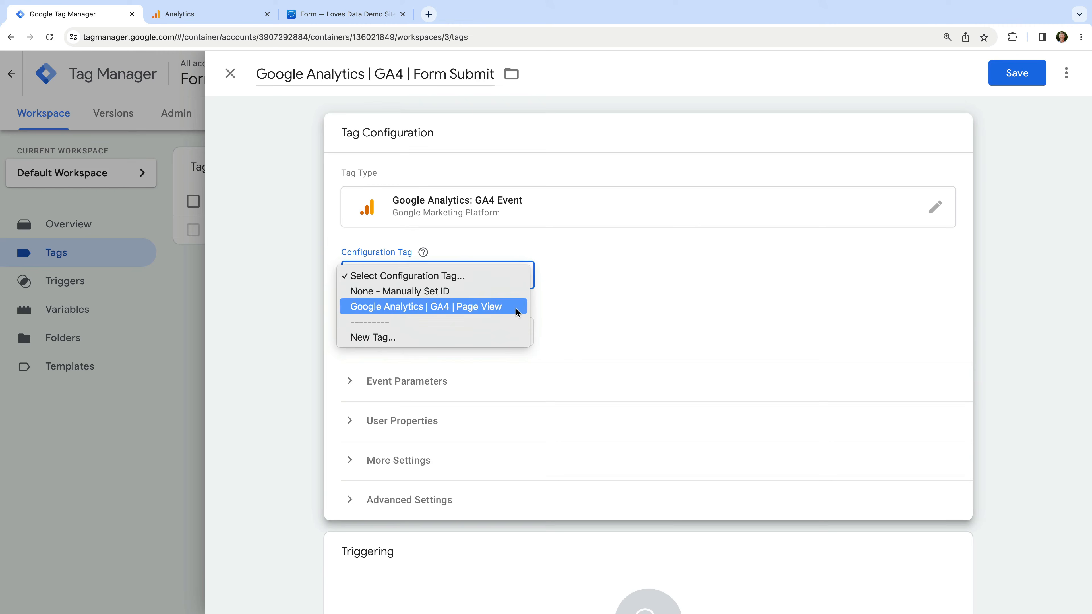
click(515, 308)
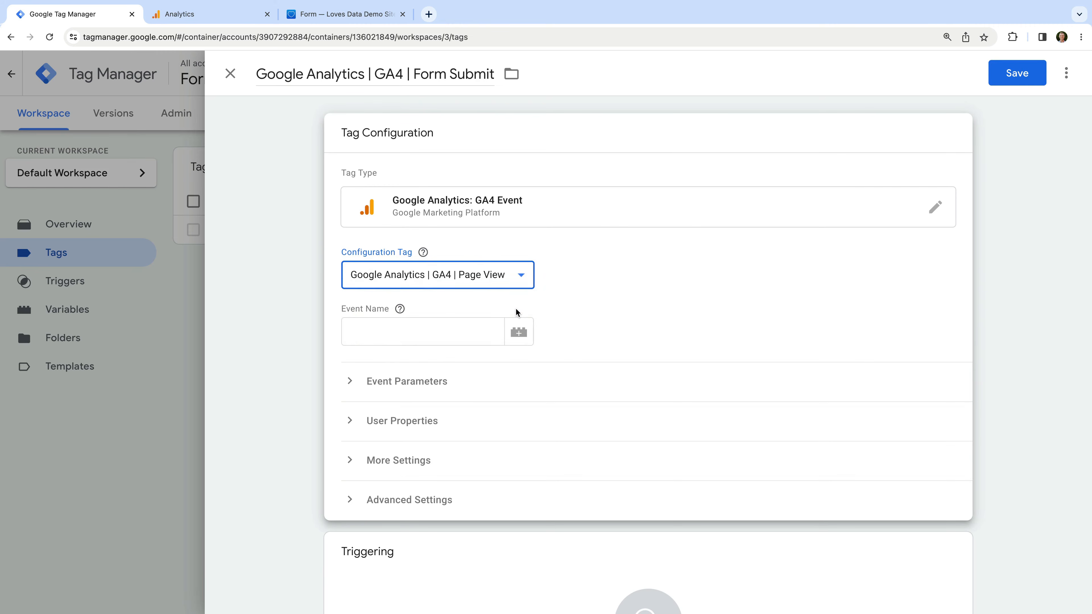
click(464, 331)
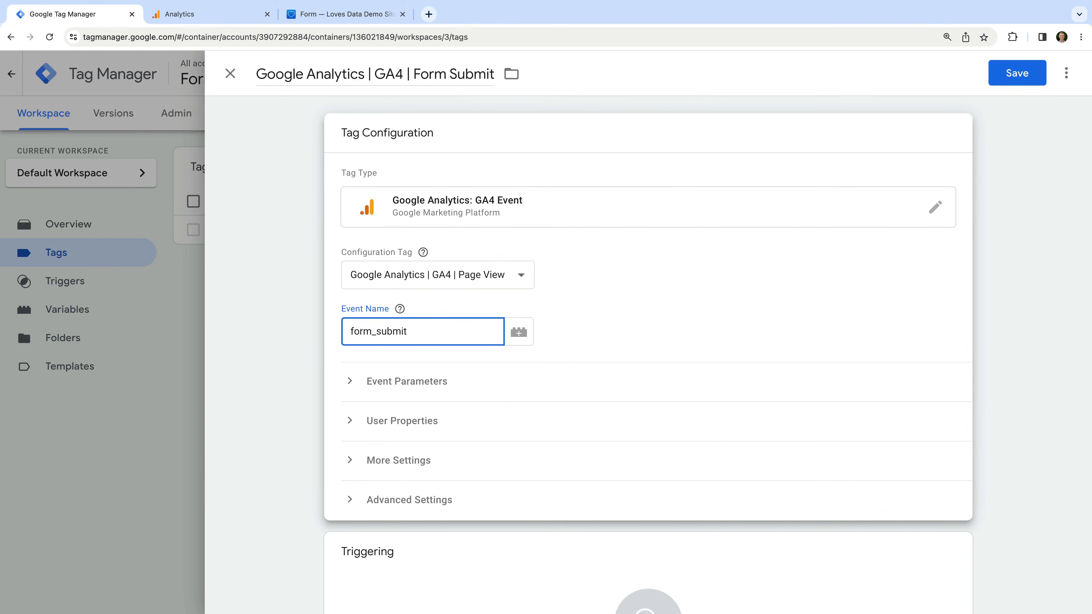
click(571, 332)
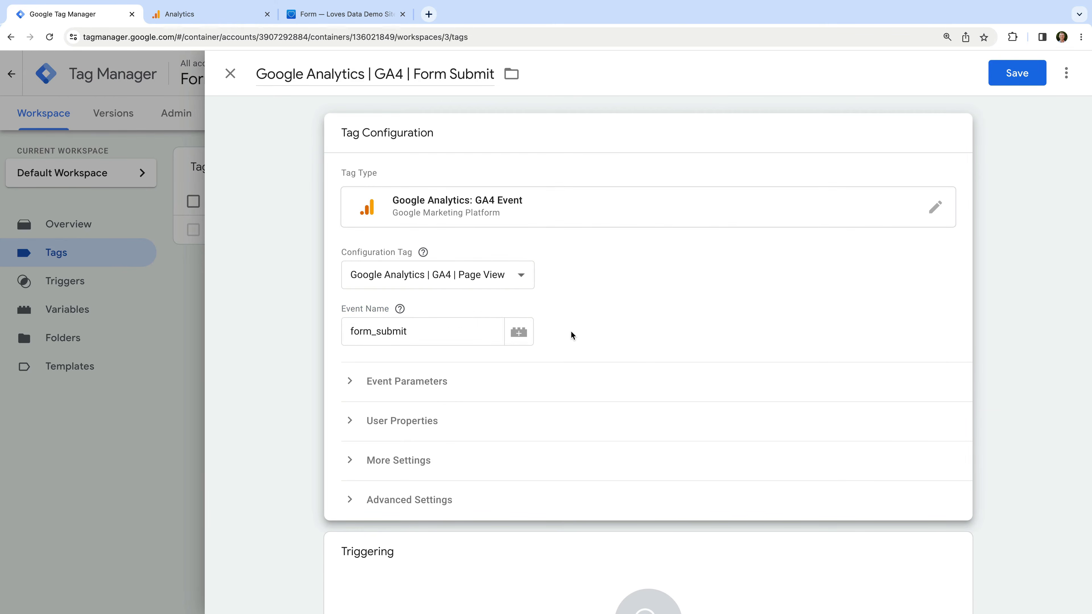
scroll(571, 332, down, 2)
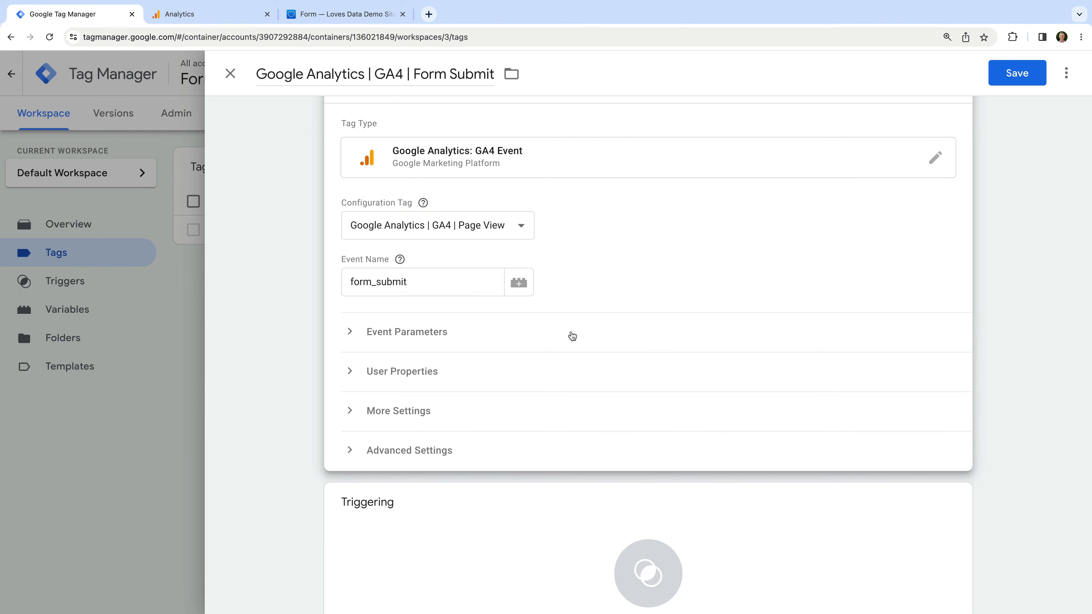
click(453, 337)
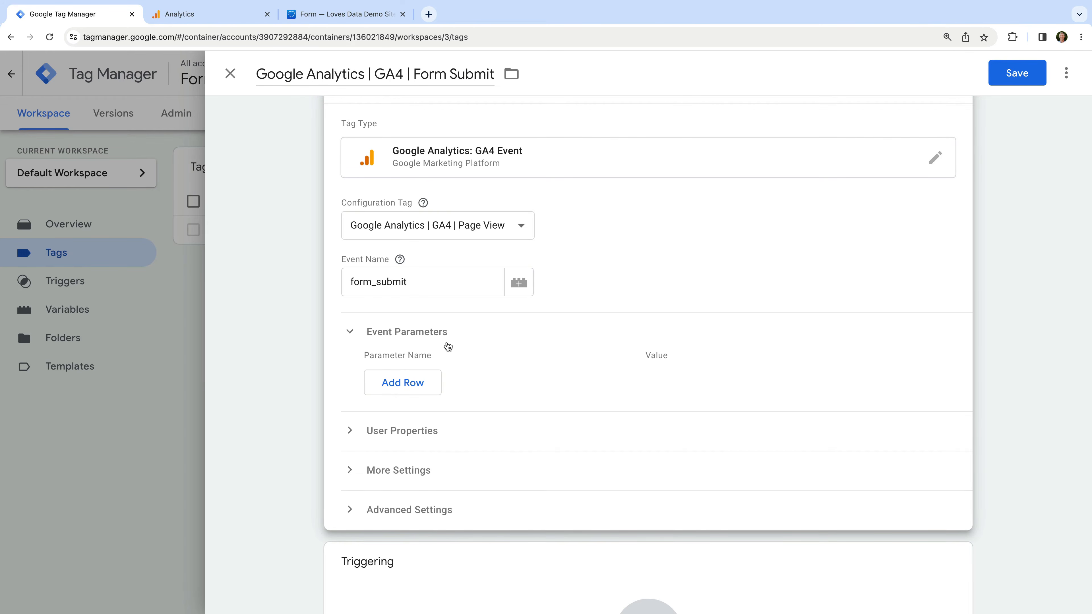
Add an event parameter named form_id with the value {{Form ID}}
click(418, 383)
click(420, 380)
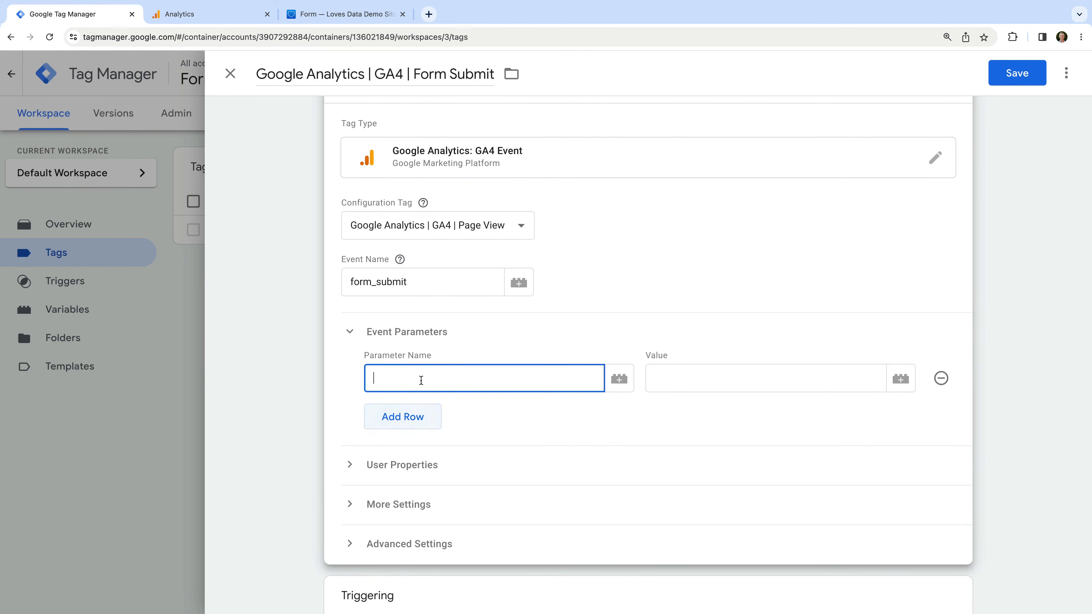
text(form_id)
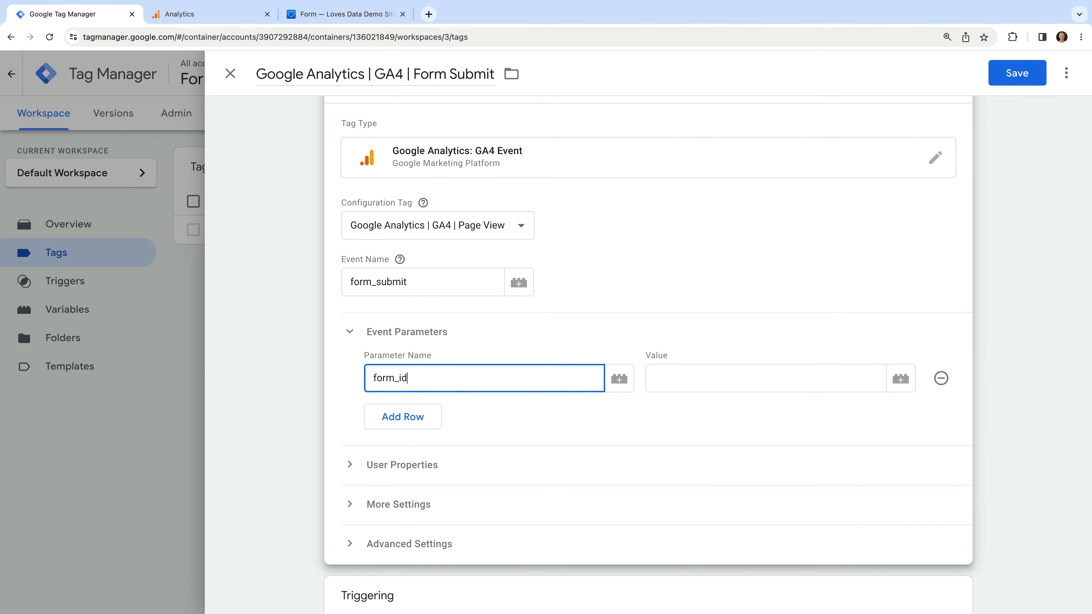
click(749, 384)
text({{for)
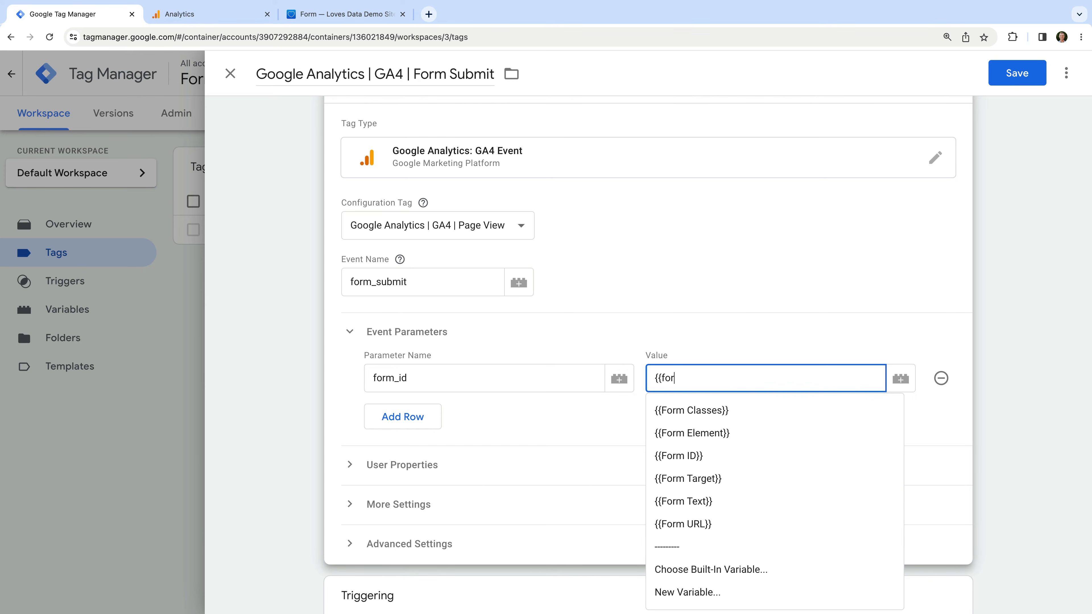
text(m)
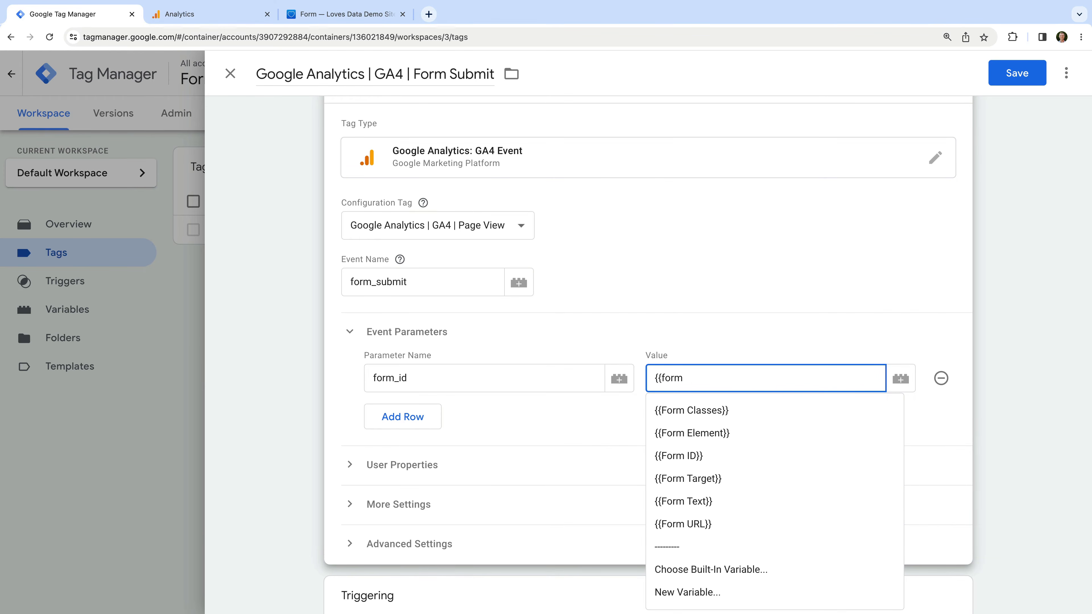
click(752, 454)
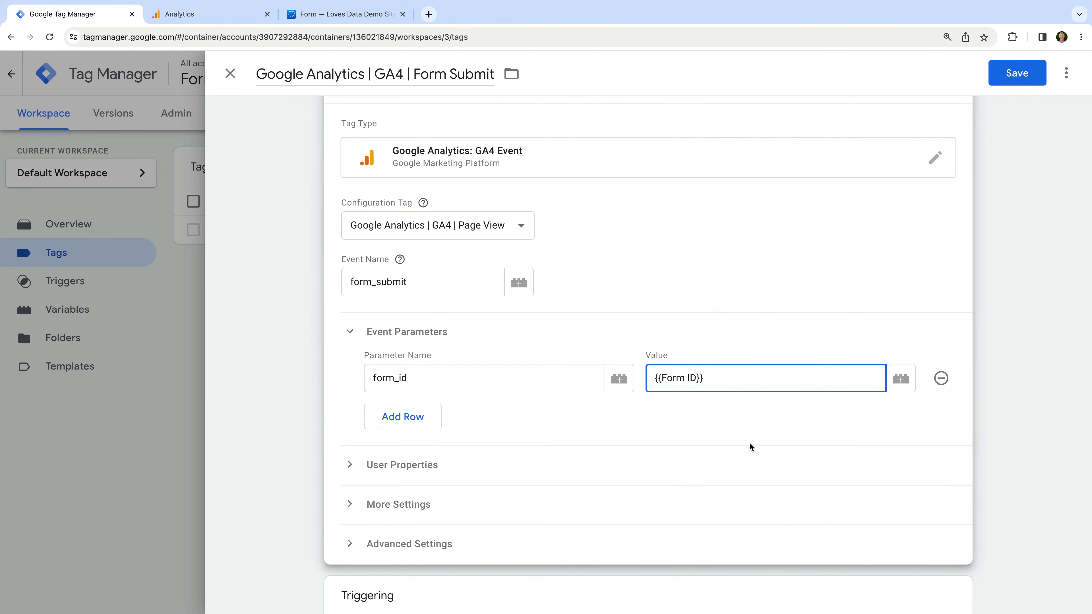
click(738, 415)
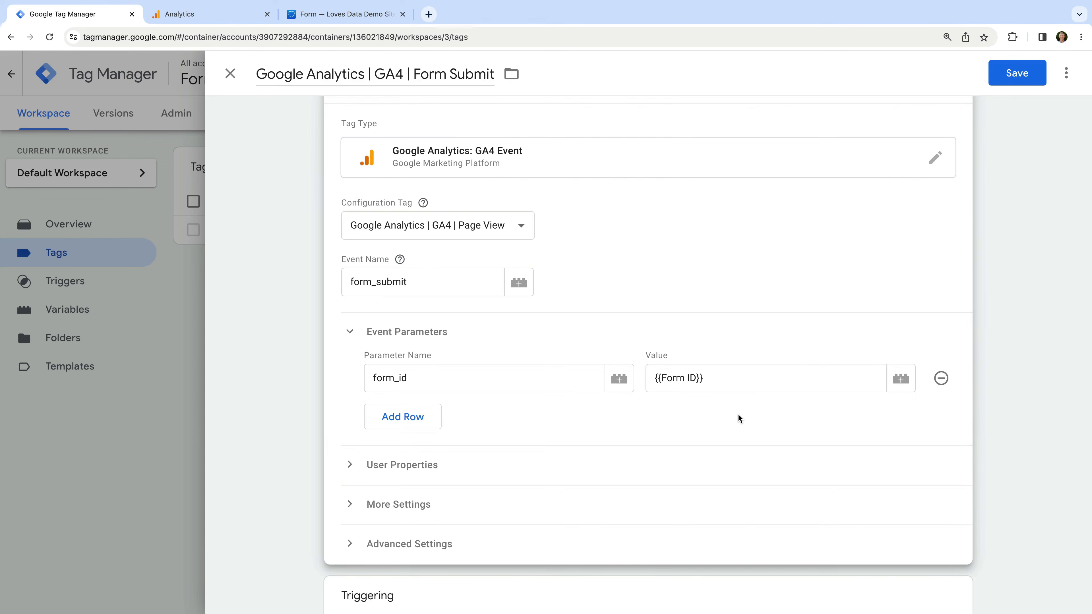
scroll(737, 415, down, 4)
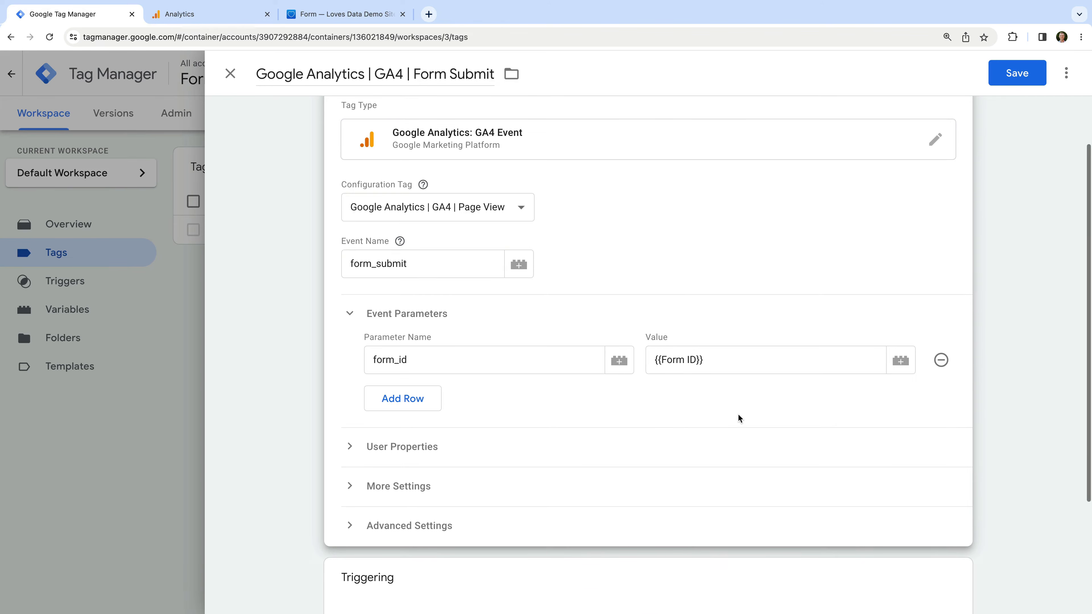
Set the Form Submit trigger as the tag's firing trigger and save the tag
click(486, 449)
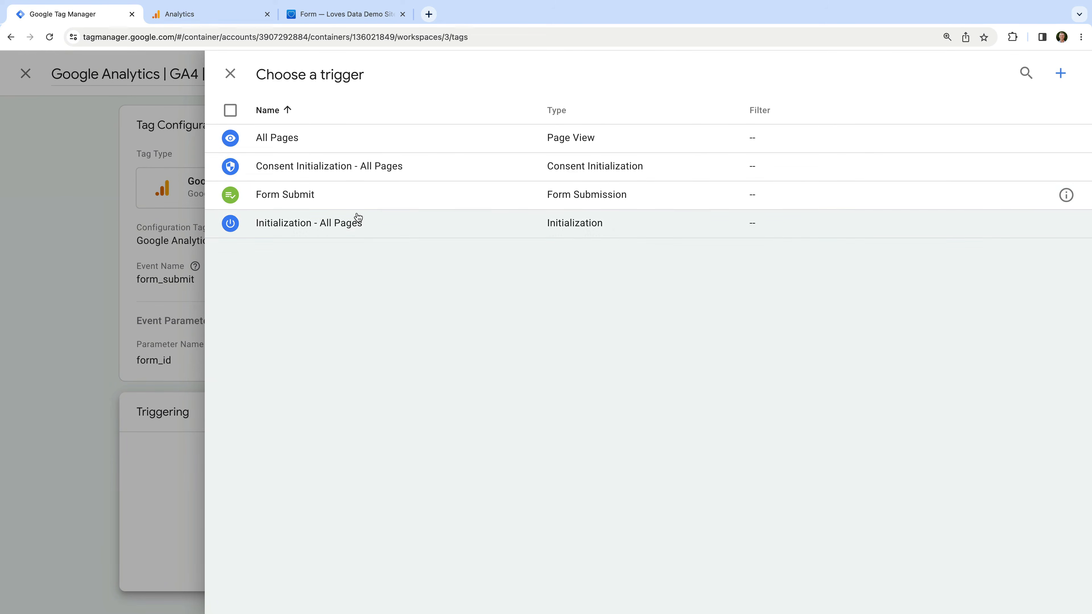
click(339, 199)
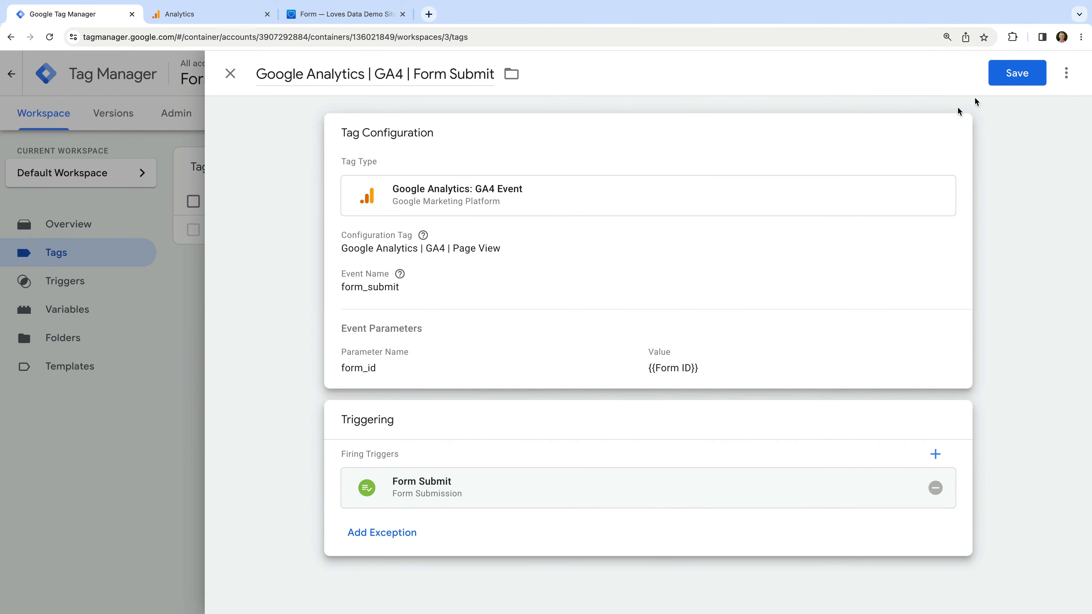
click(1015, 73)
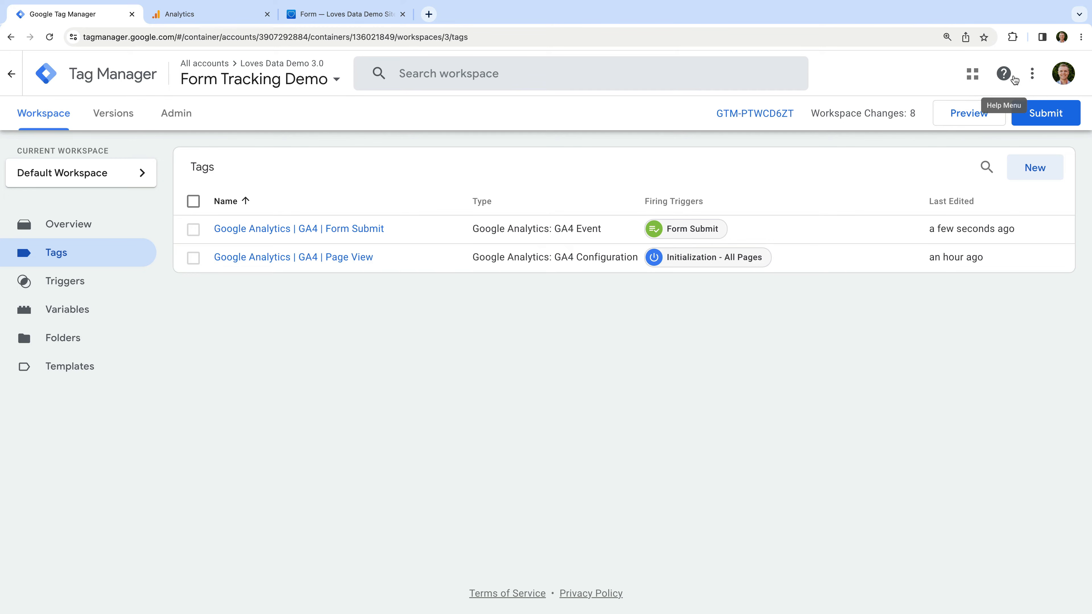
Launch Preview and connect Tag Assistant to lovesdata-test.com
click(969, 118)
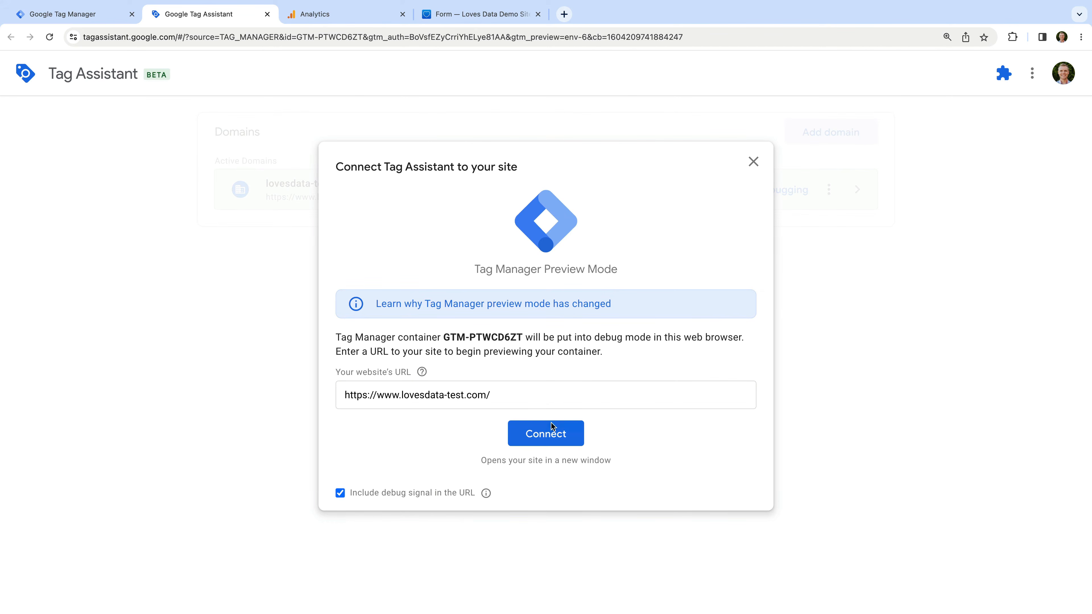
click(556, 438)
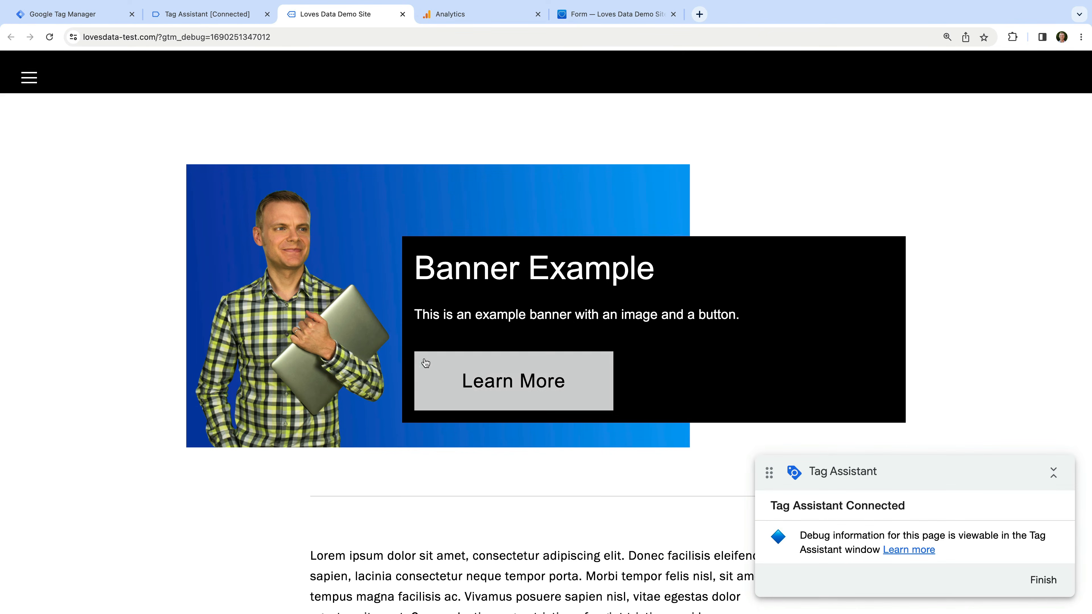
Go to the FORM V3 example page and enter a first and last name
click(29, 77)
click(562, 394)
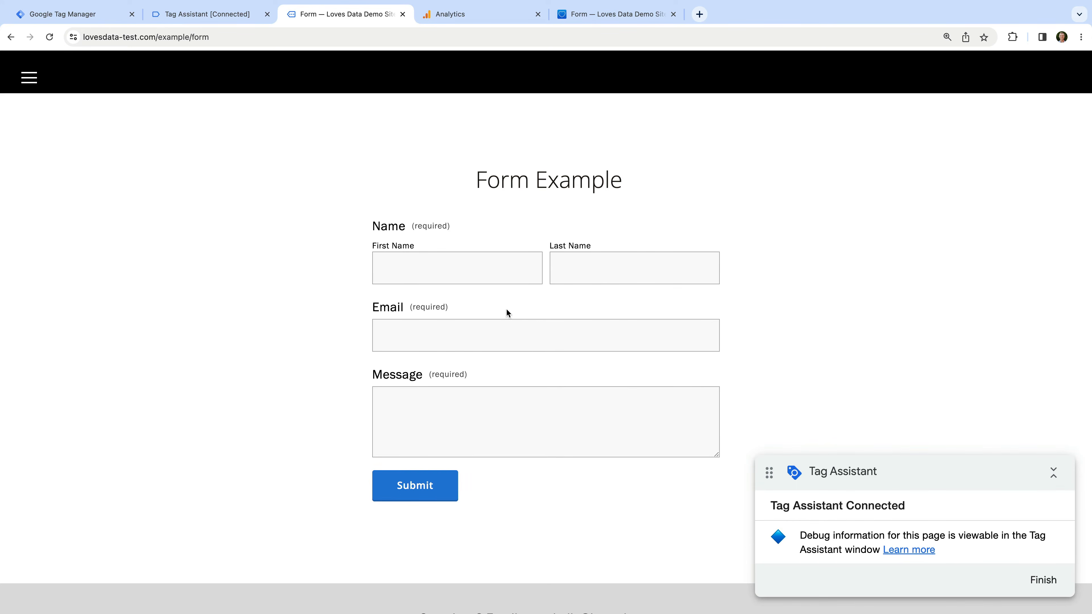
click(483, 267)
text(Benjamin)
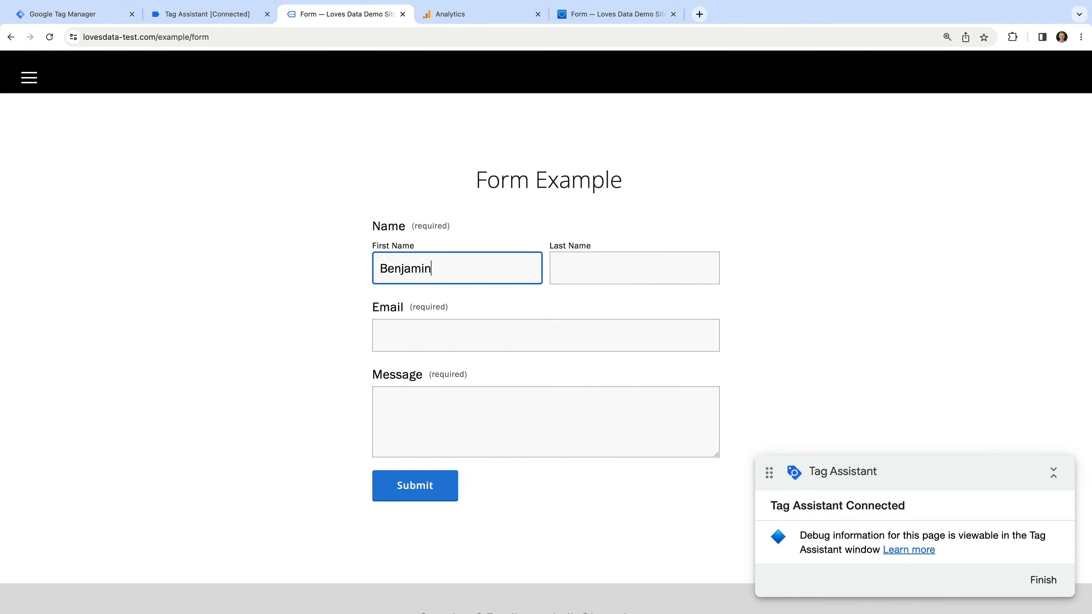
key(Tab)
text(Mangold)
Fill in an email address and the message 'Test', then submit the form
click(421, 338)
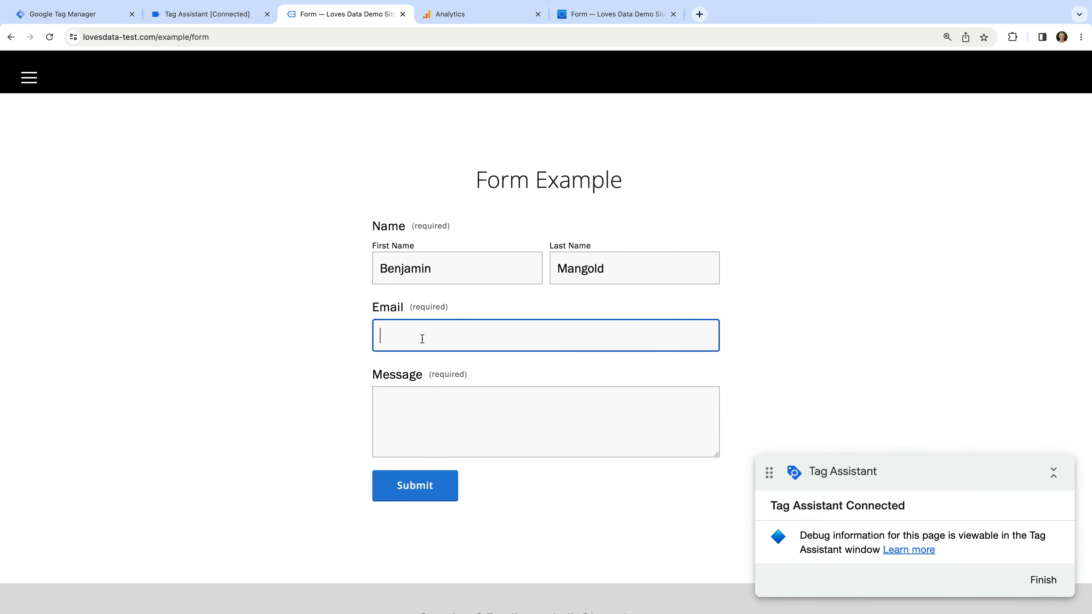
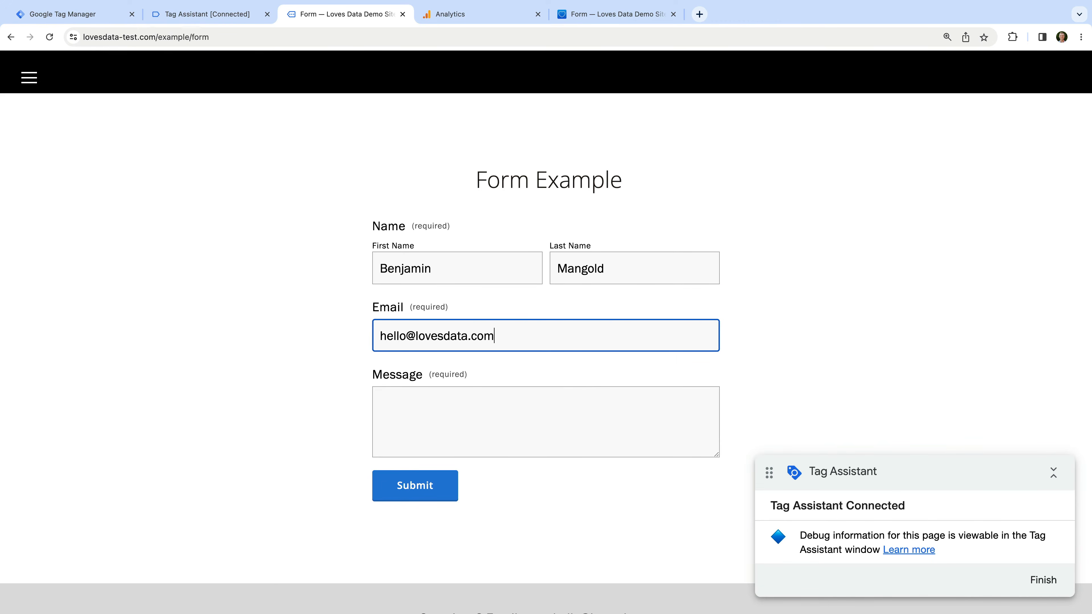
click(405, 399)
text(Test)
click(356, 444)
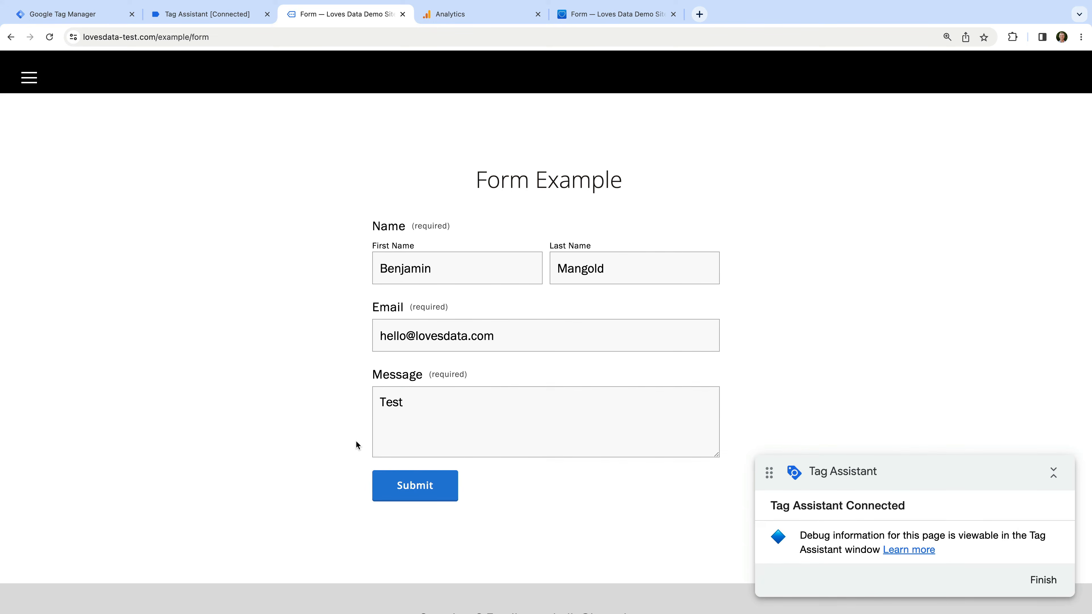
click(432, 485)
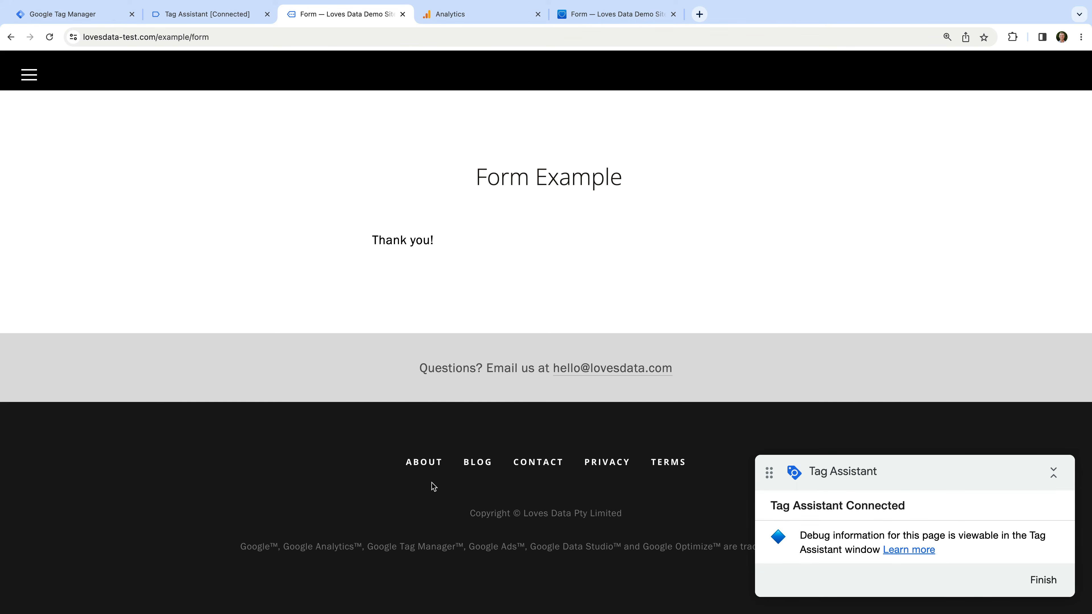
click(210, 21)
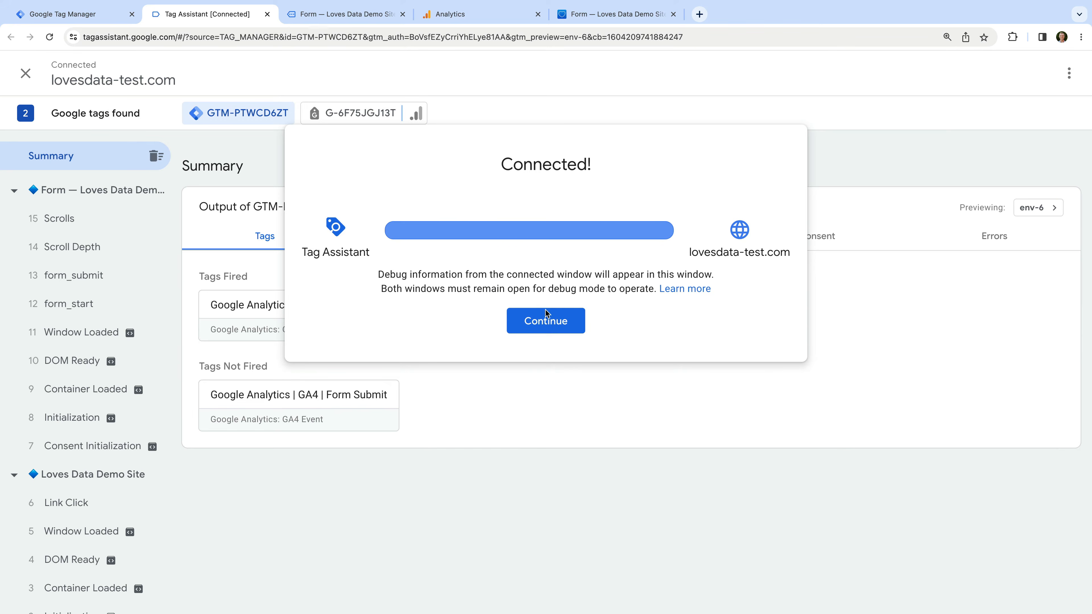
click(559, 320)
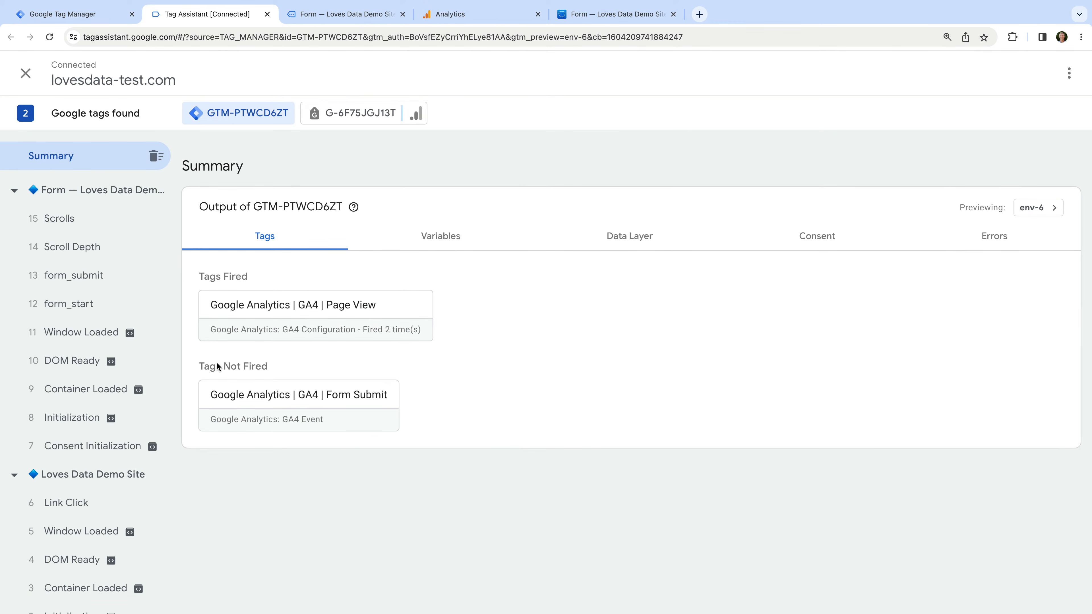
drag(199, 366, 266, 366)
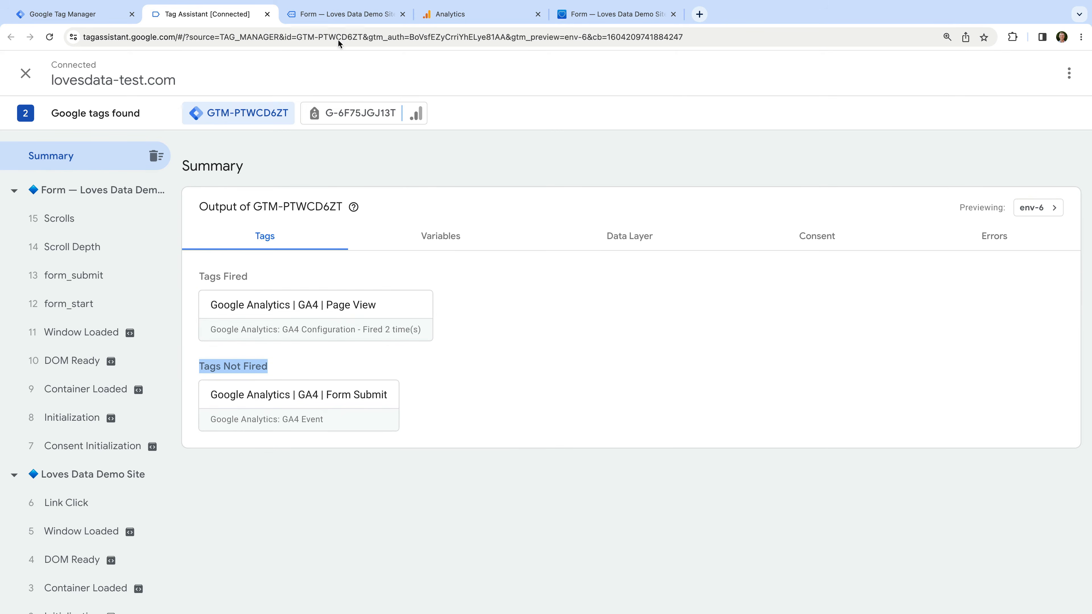
click(345, 15)
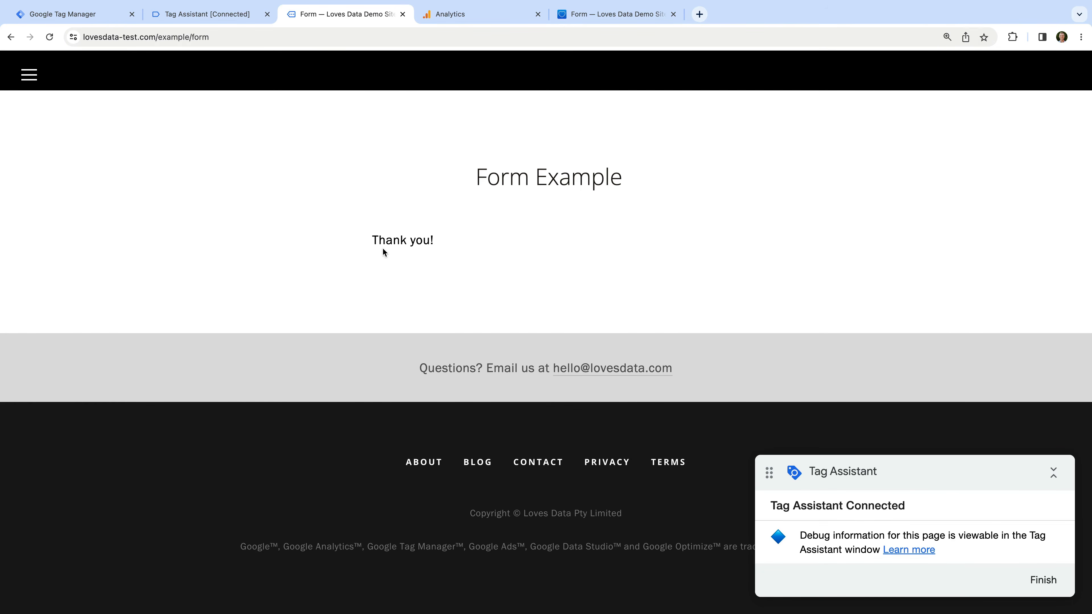
Inspect the Thank you! message and select its class name form-submission-text for copying
drag(375, 241, 437, 242)
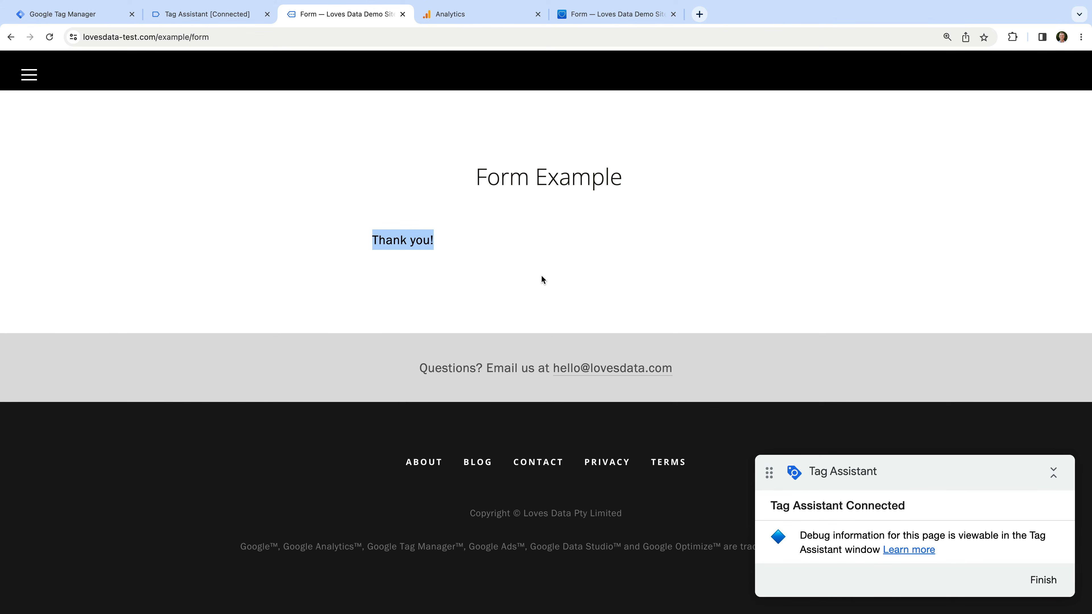
right_click(375, 241)
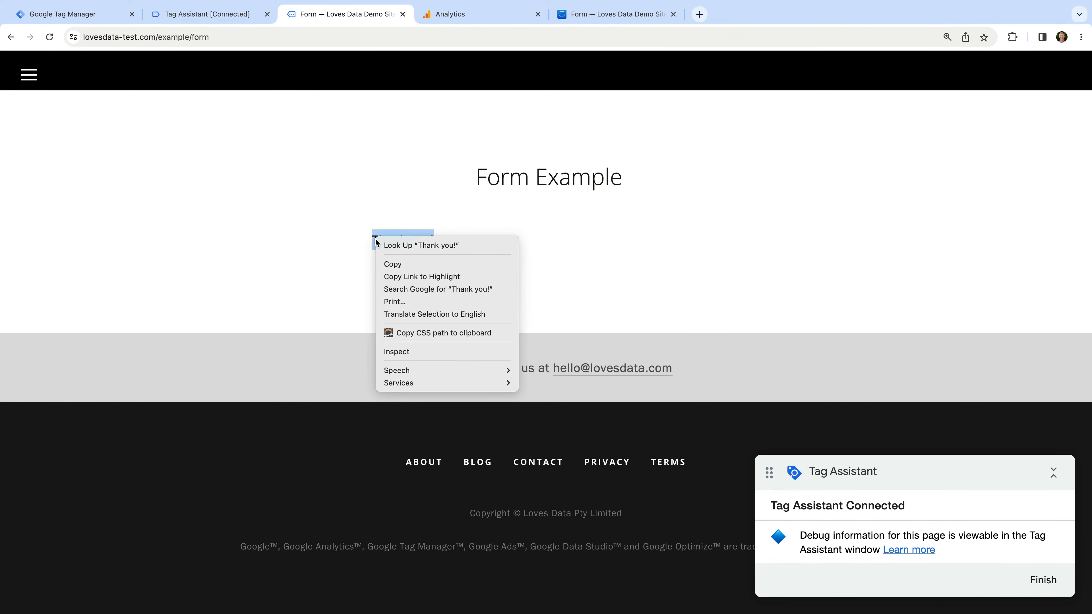
click(428, 352)
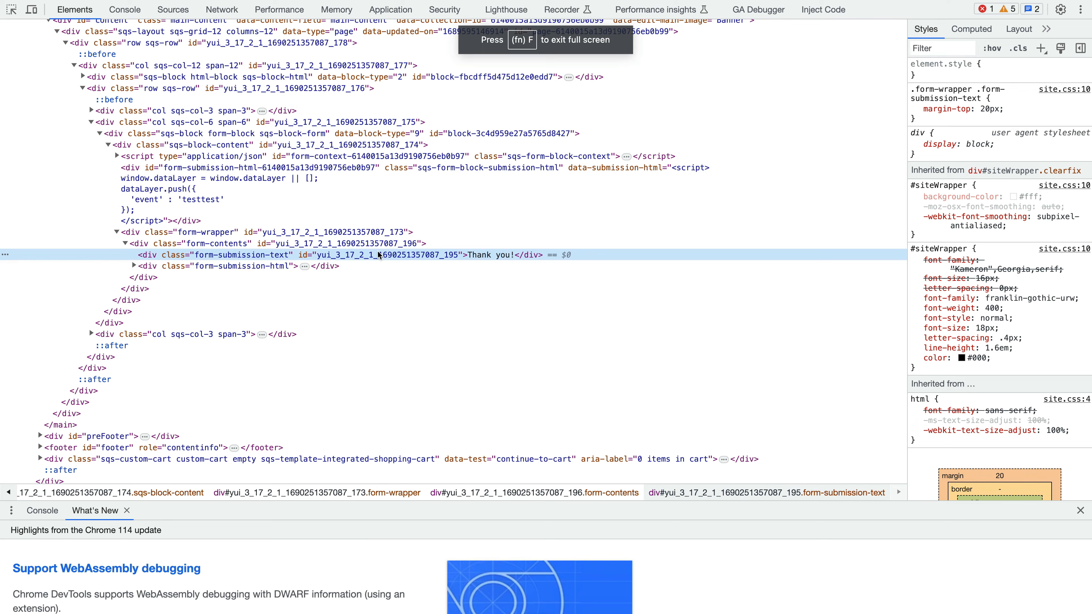
double_click(250, 255)
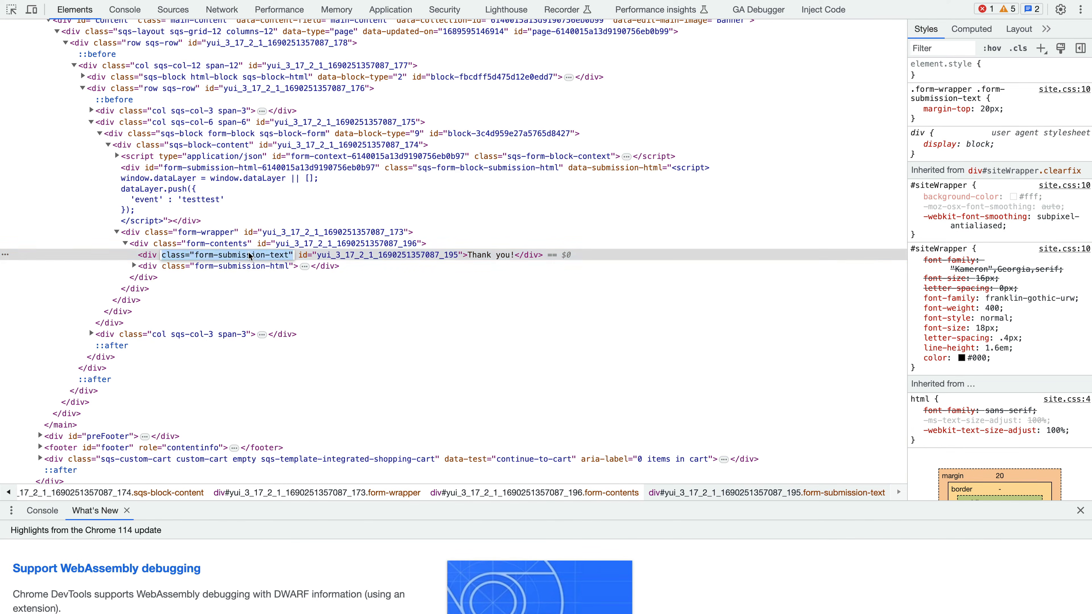
click(250, 255)
triple_click(250, 255)
drag(196, 257, 290, 264)
key(super+c)
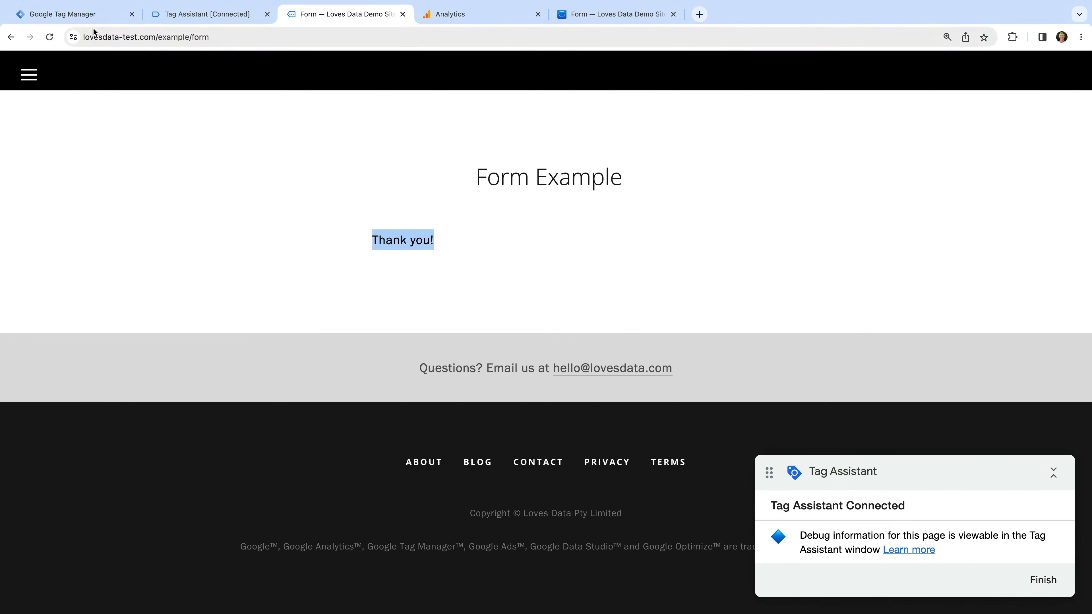
Switch to Tag Manager's Triggers, open Form Submit, and show its trigger type choices
click(88, 15)
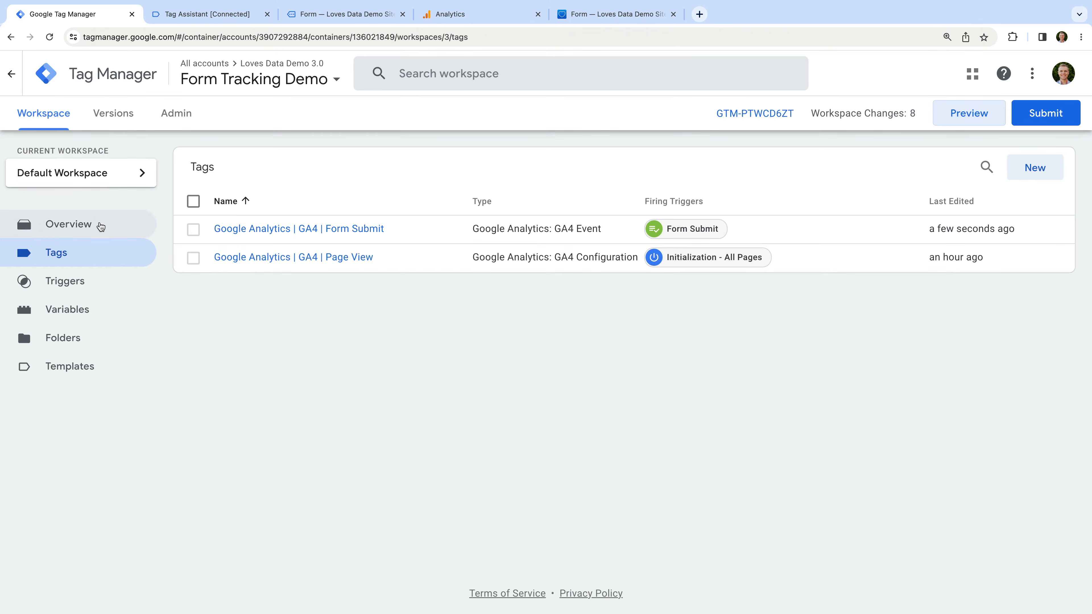
click(113, 276)
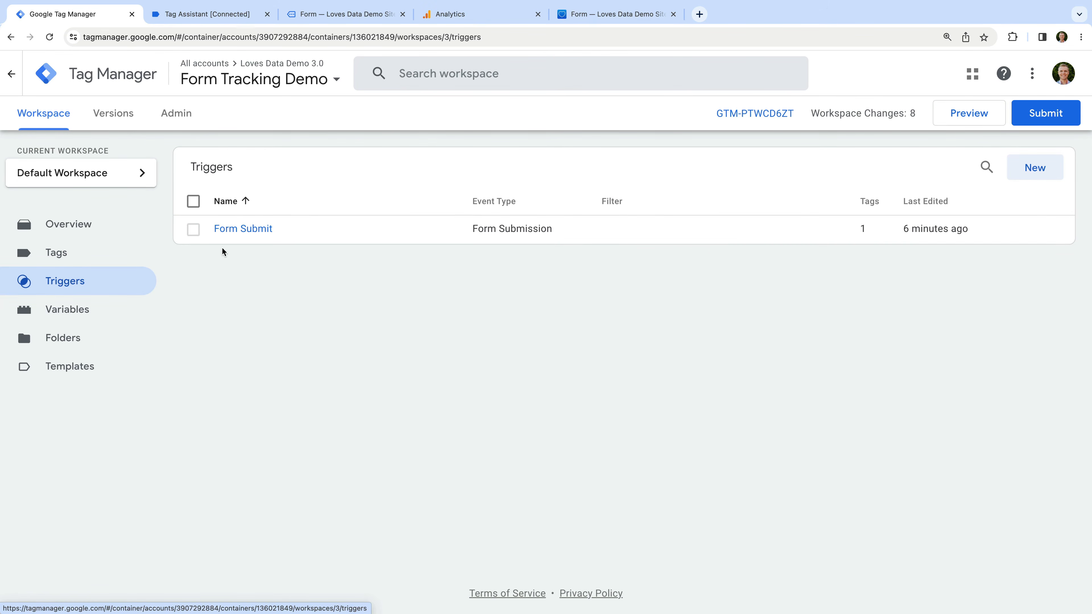
click(251, 231)
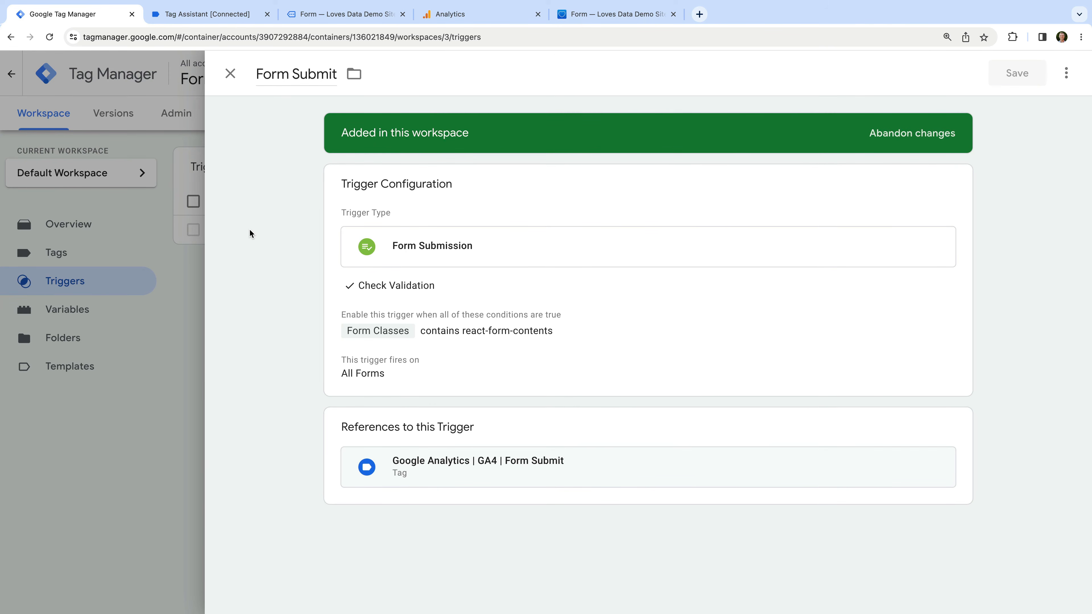
click(431, 207)
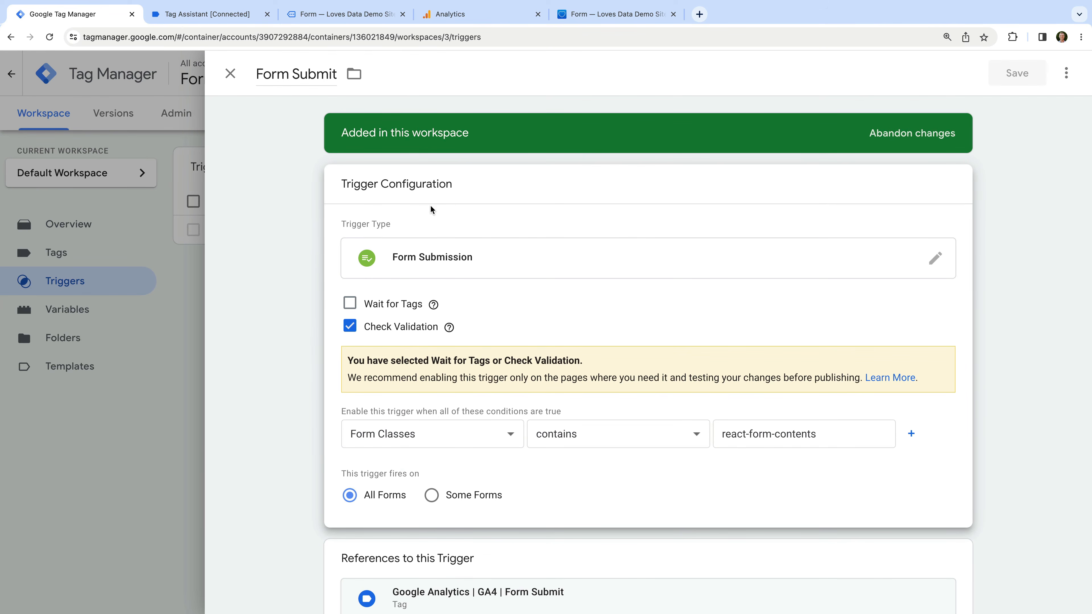
click(719, 263)
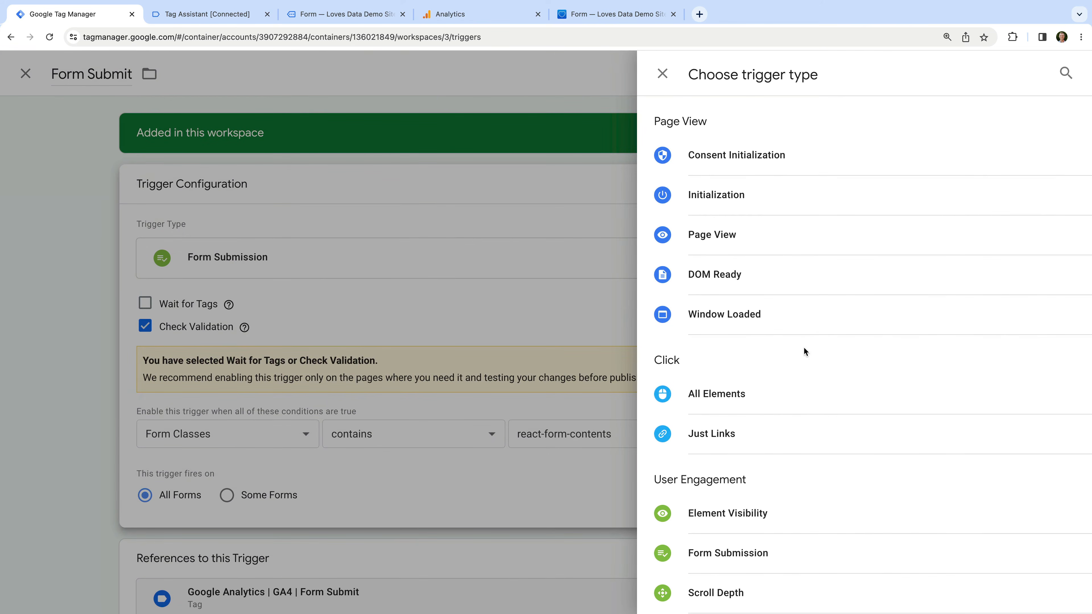
scroll(829, 359, down, 3)
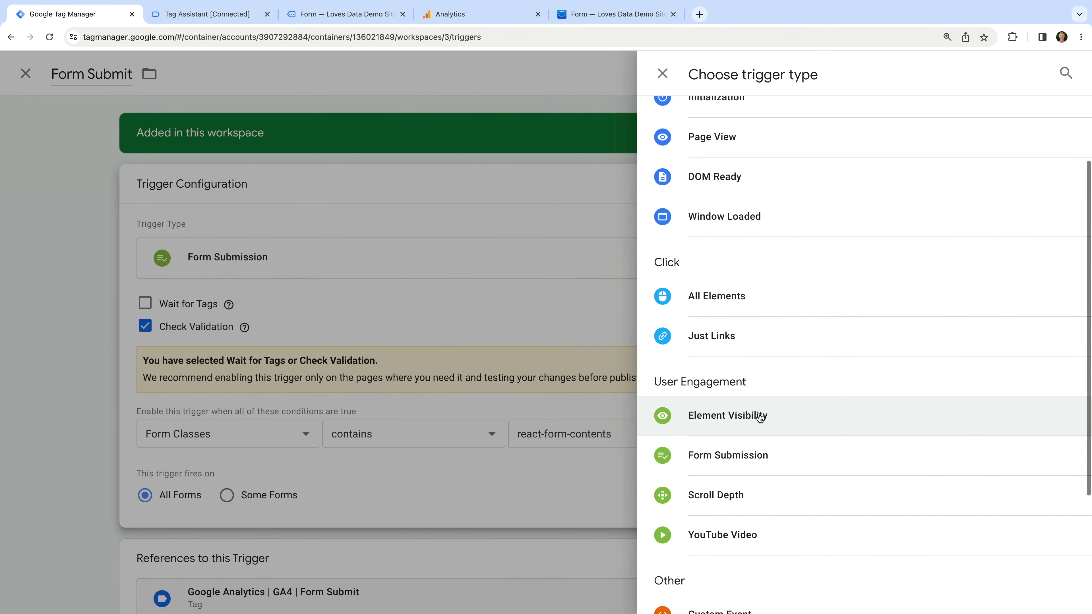
Change the trigger to Element Visibility with CSS Selector .form-submission-text
click(717, 417)
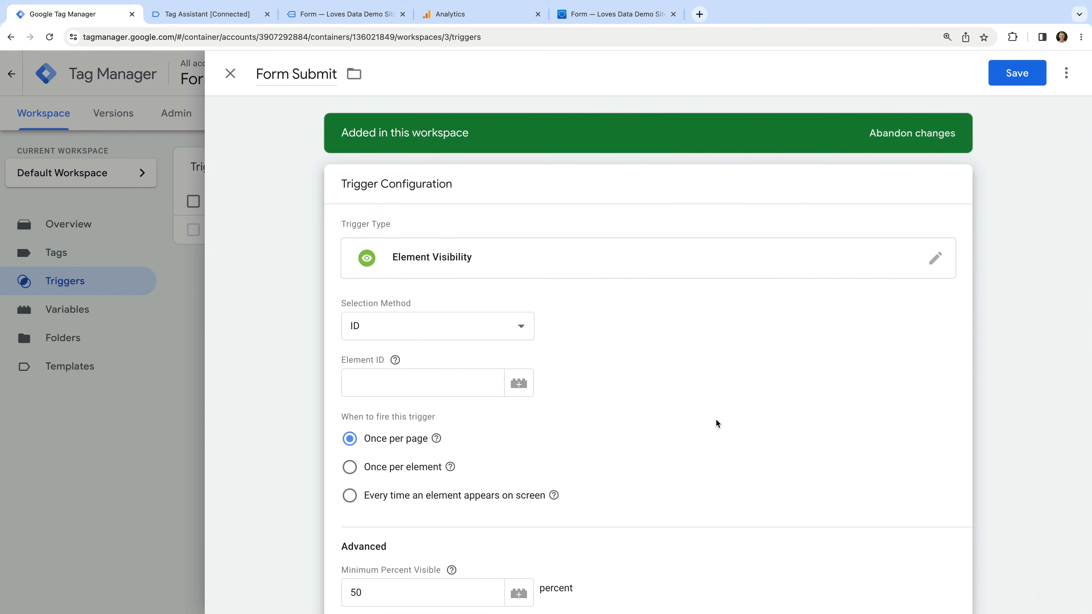
click(524, 329)
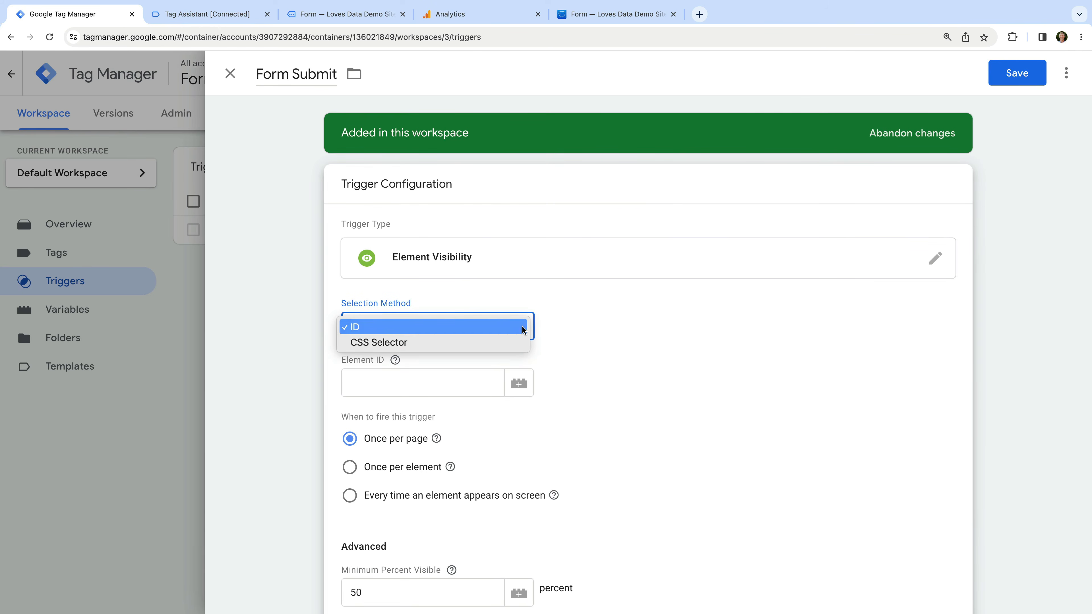
click(510, 342)
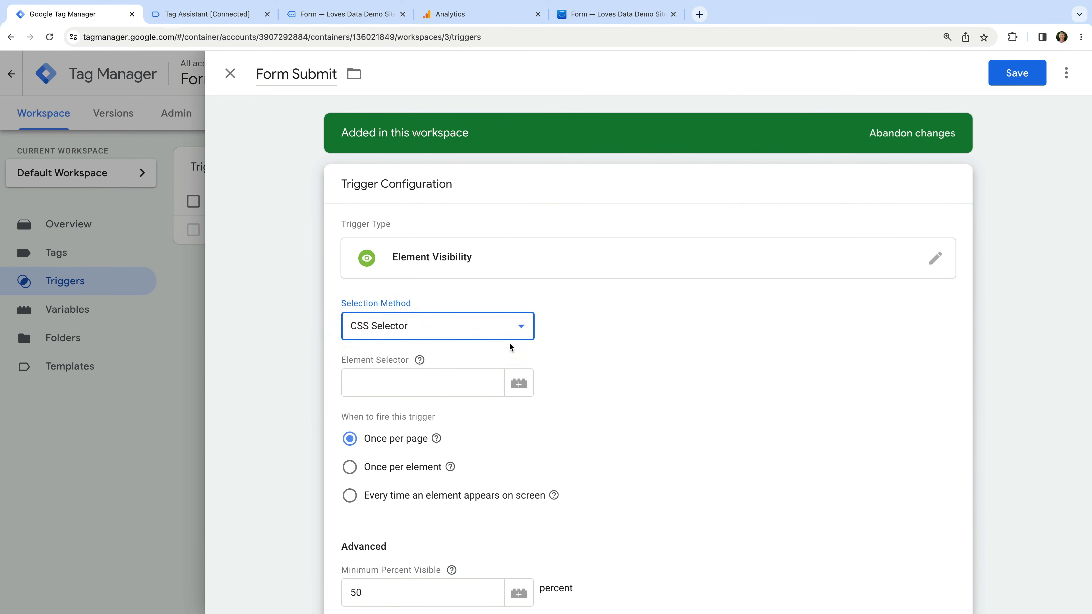
click(429, 387)
text(.)
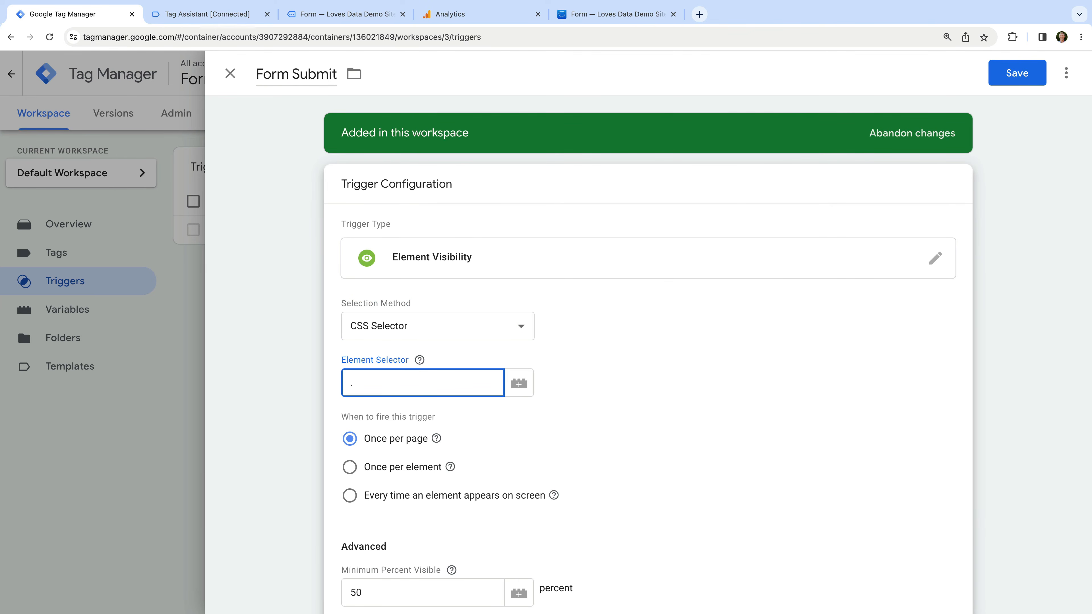
key(super+v)
click(609, 400)
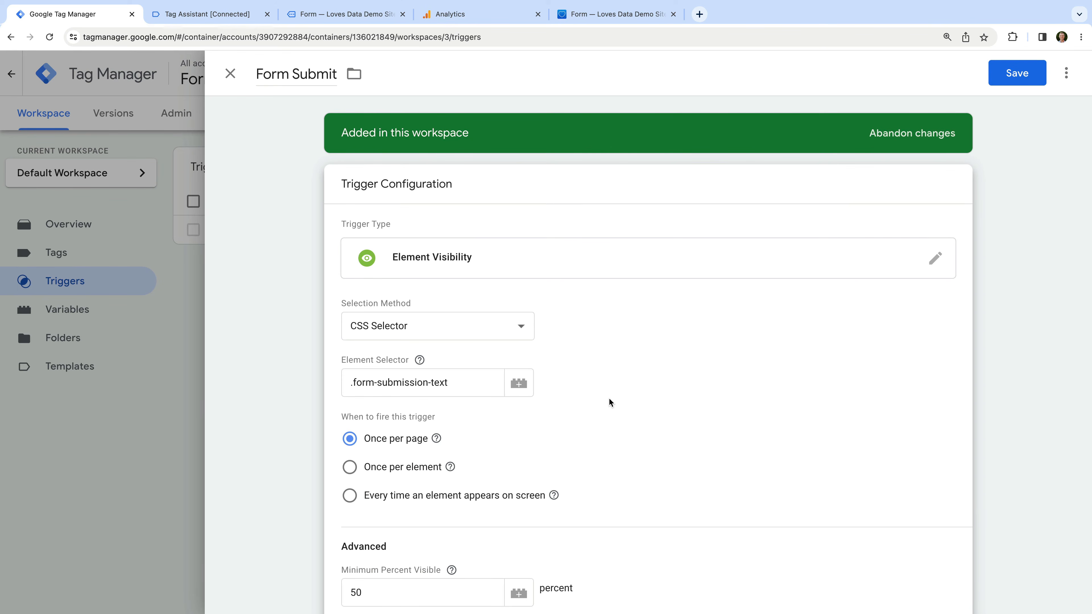
Enable Observe DOM changes and save the trigger
scroll(610, 401, down, 3)
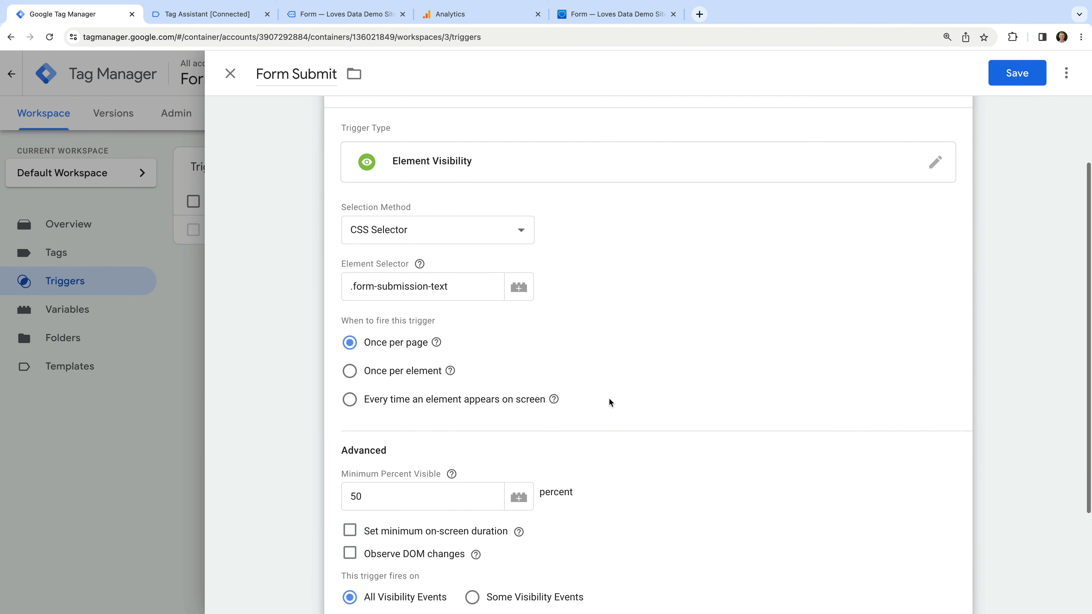
scroll(608, 401, down, 3)
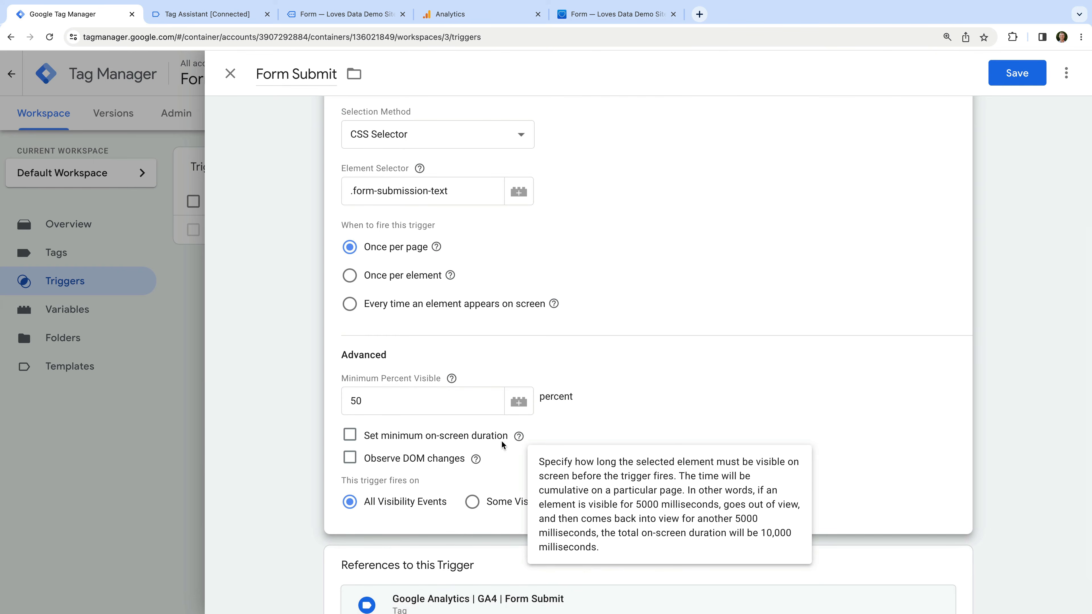
click(349, 458)
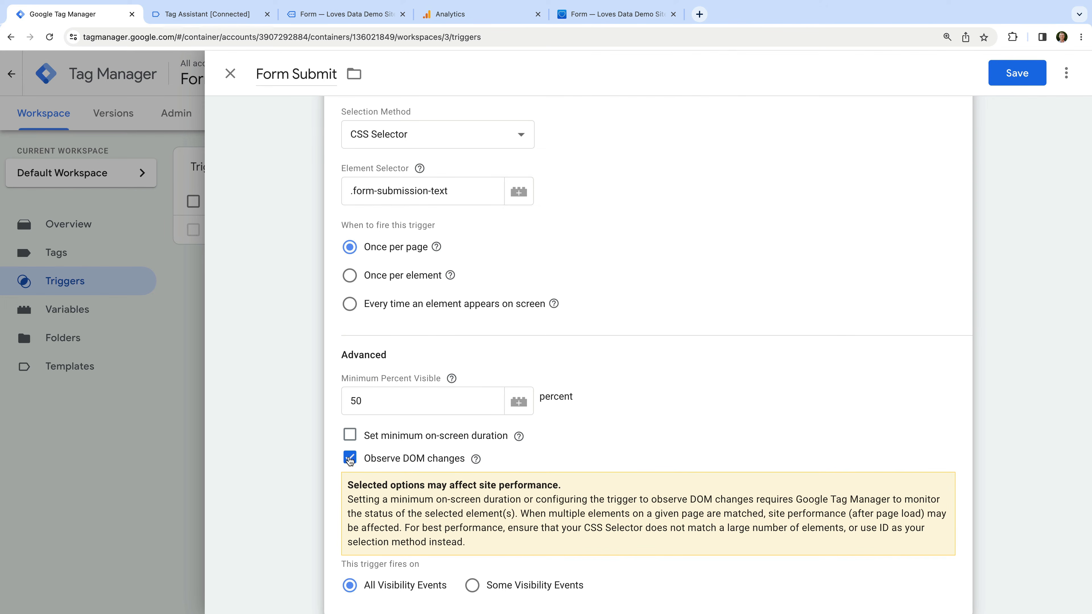
click(1011, 73)
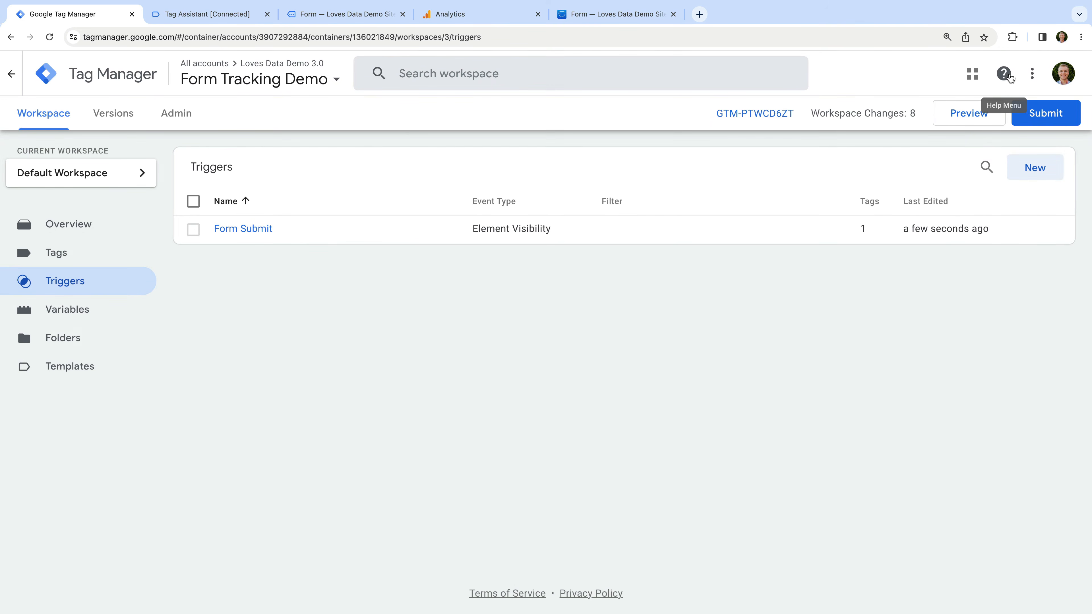
Start a new preview session and go to the demo site's Form Example page
click(974, 119)
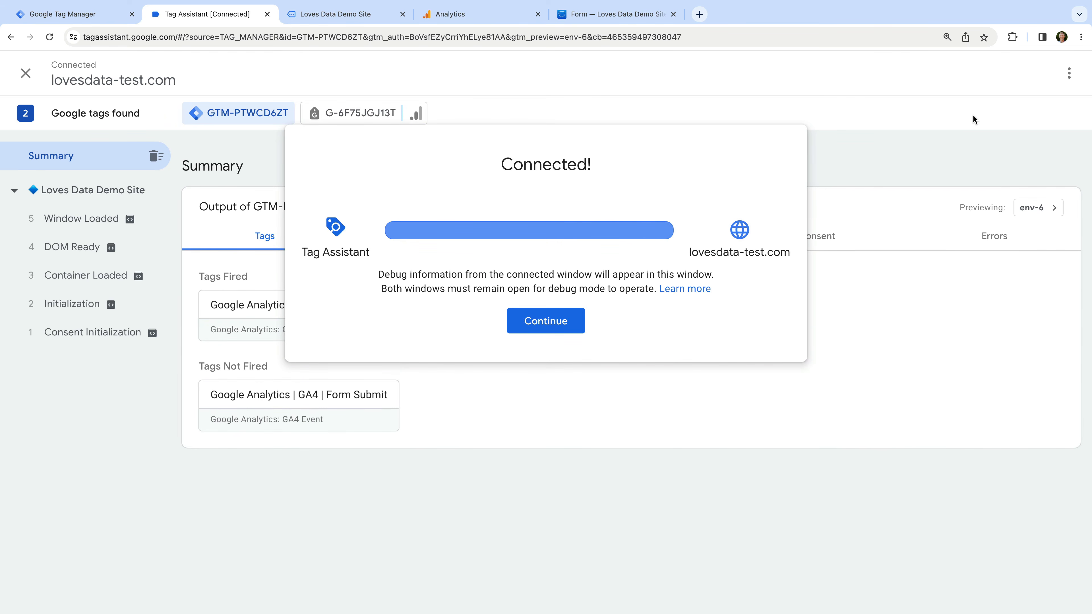
click(373, 20)
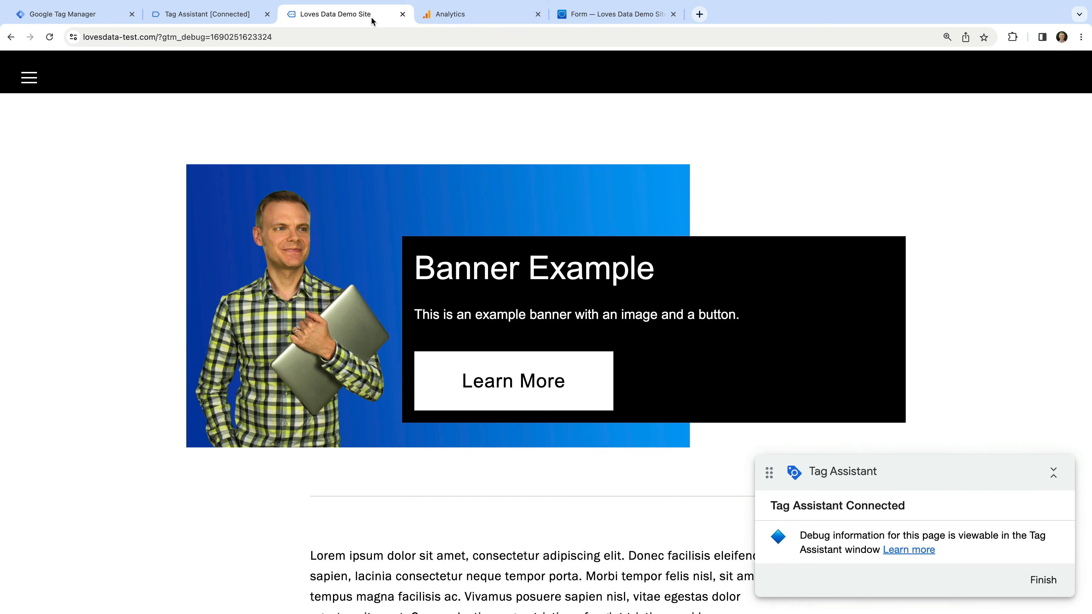
click(31, 81)
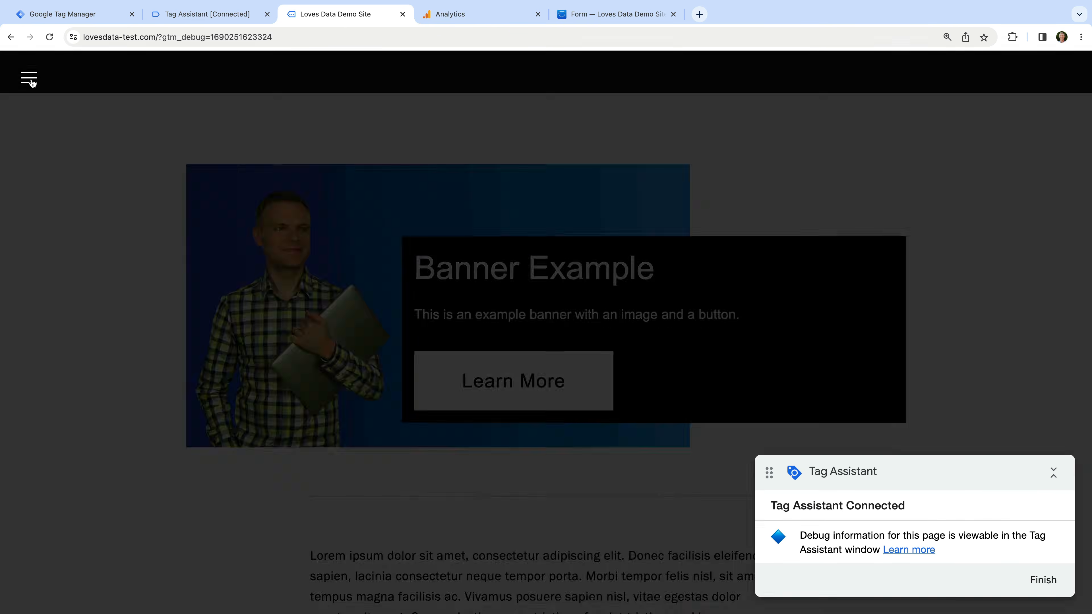
click(553, 400)
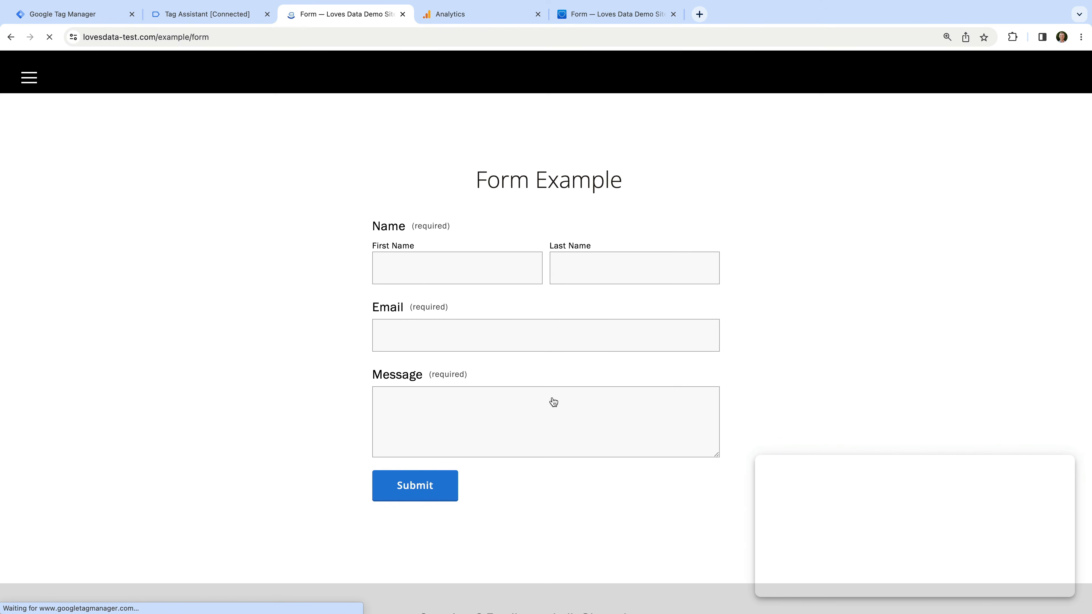
Fill in a test first name, last name, e-mail and message 'Test', submit, and return to Tag Assistant
click(489, 267)
text(Benjam)
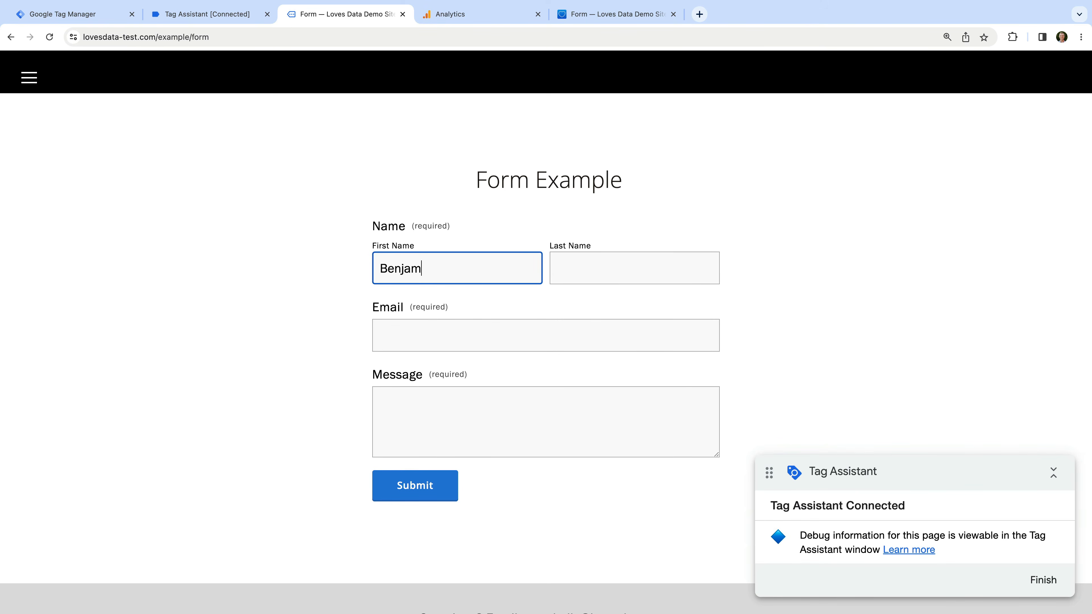
text(in)
key(Tab)
text(Mangold)
key(Tab)
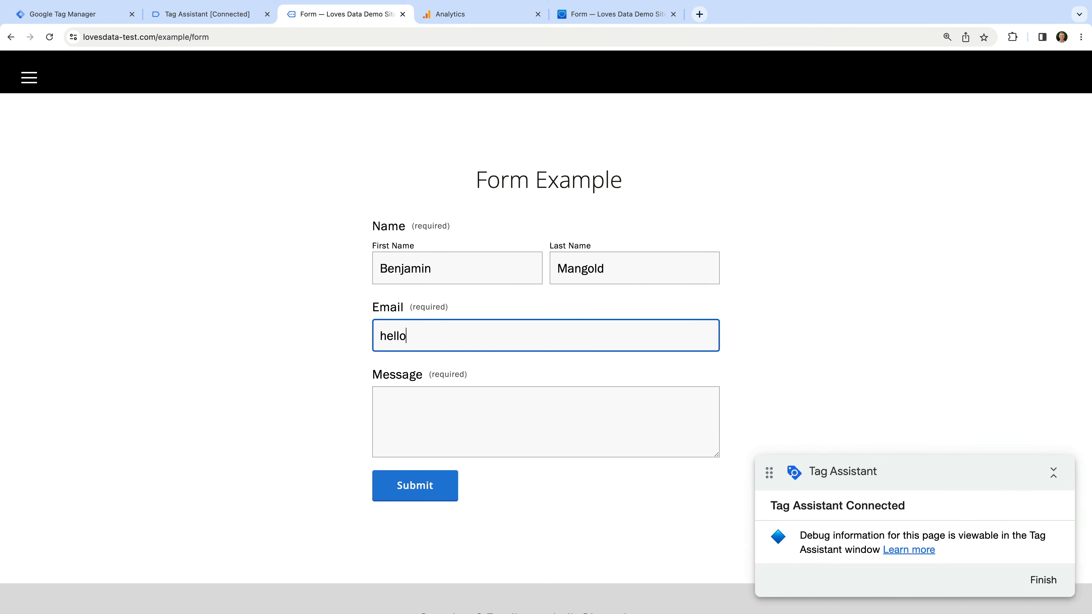
click(453, 418)
text(Test)
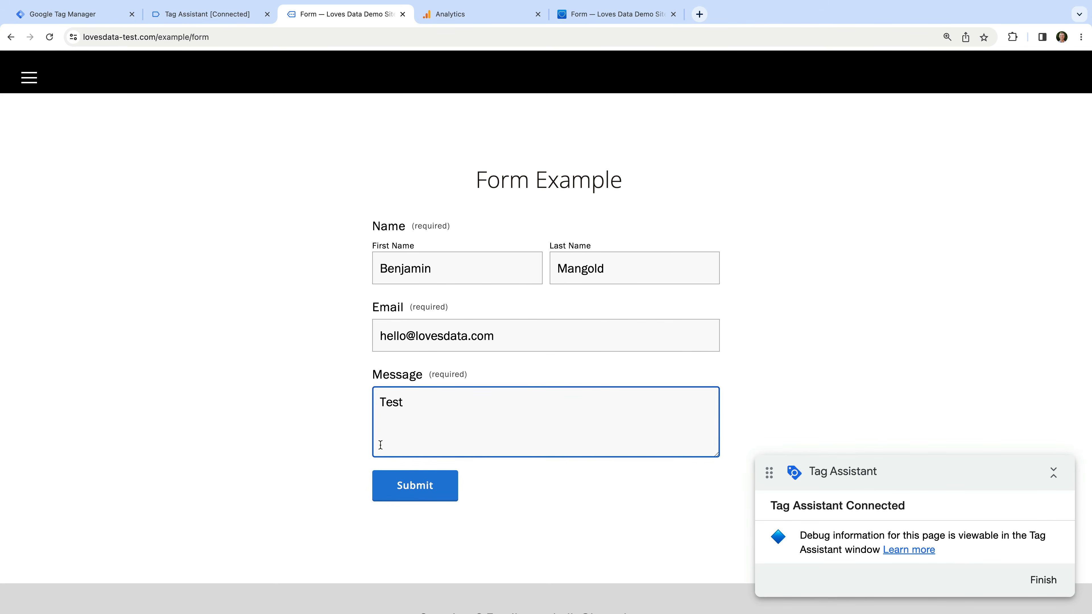
click(426, 488)
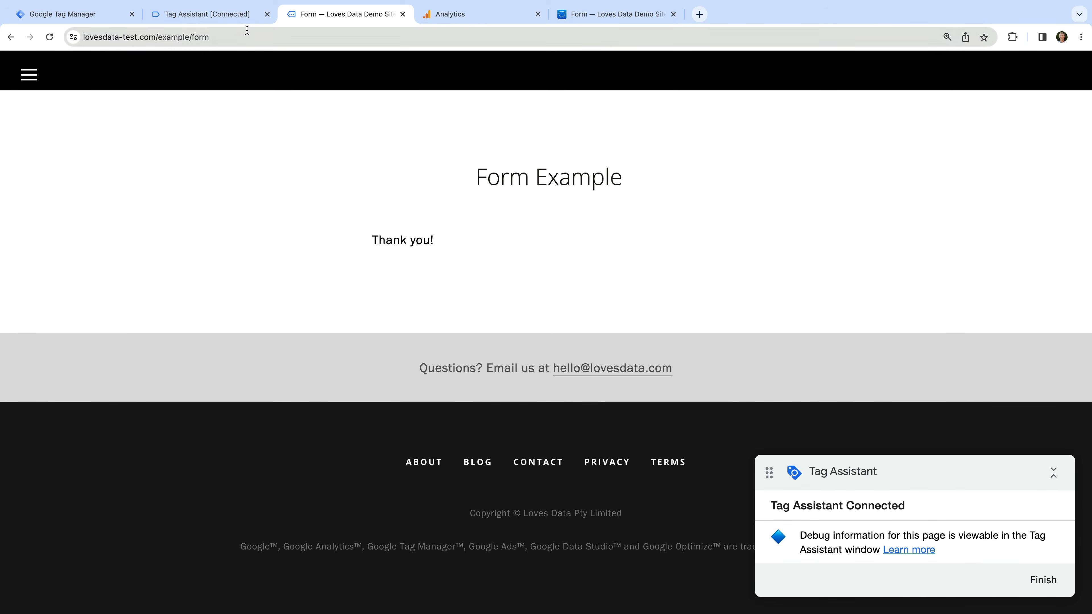
click(246, 18)
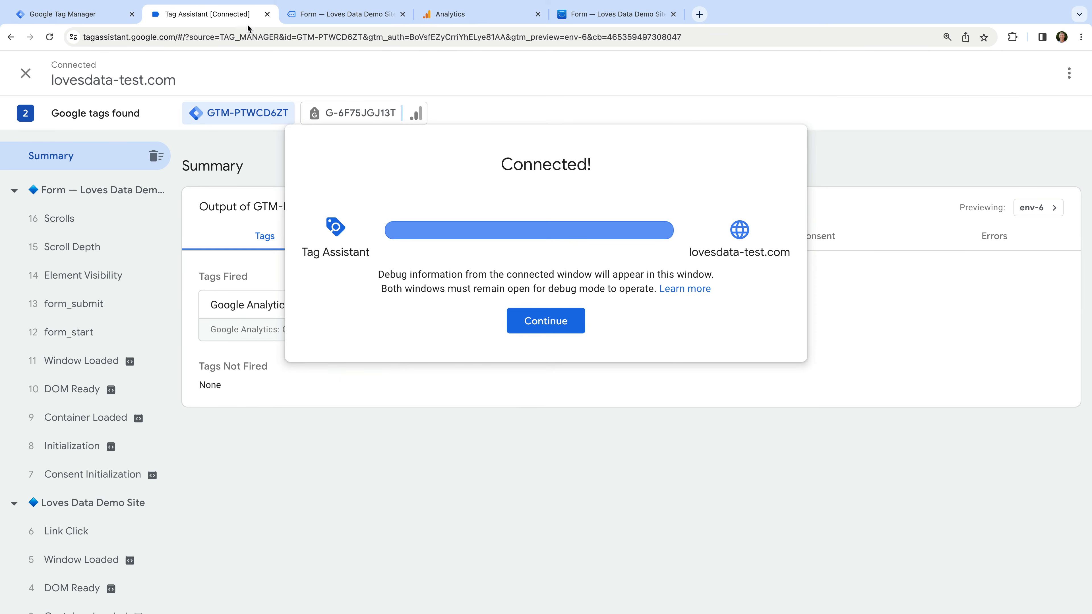
Check that the GA4 Form Submit tag fired once, then go back to Google Tag Manager
click(534, 320)
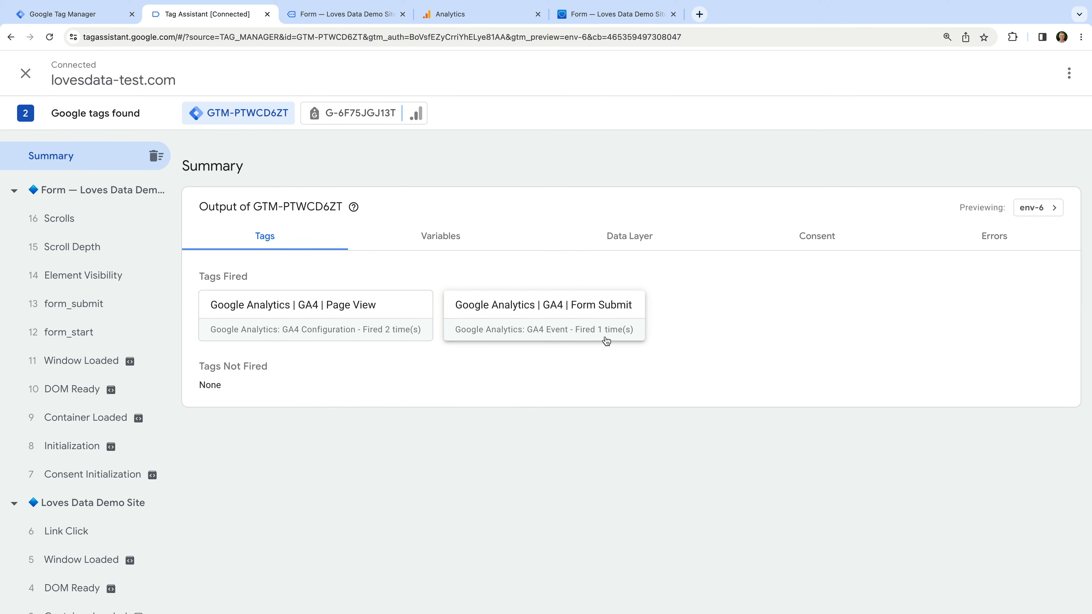
click(93, 18)
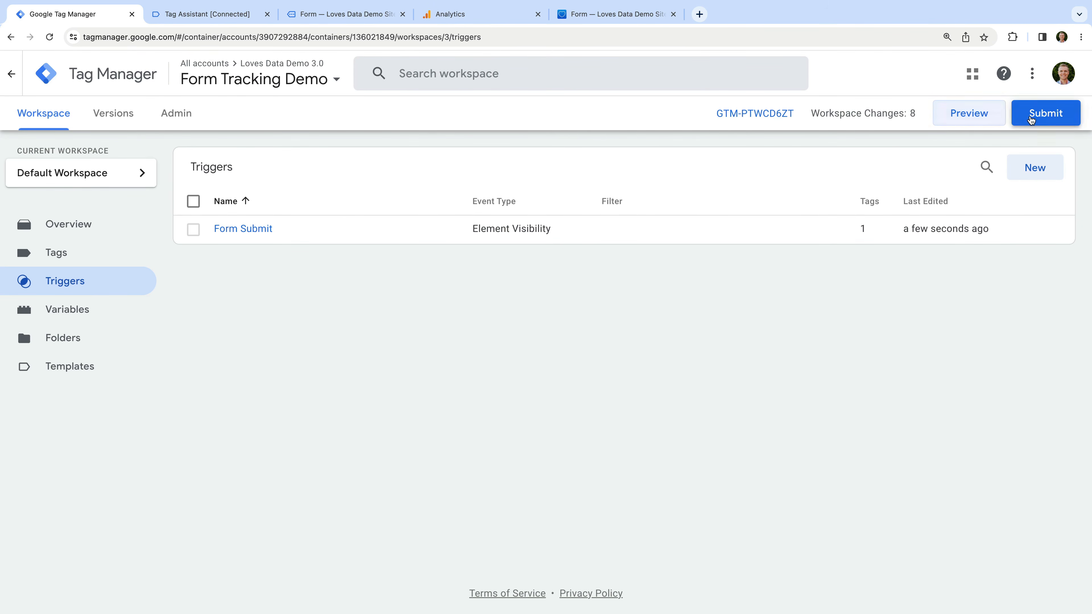
Submit the workspace as version 'Added Form Tracking' and publish it live
click(1046, 114)
click(445, 228)
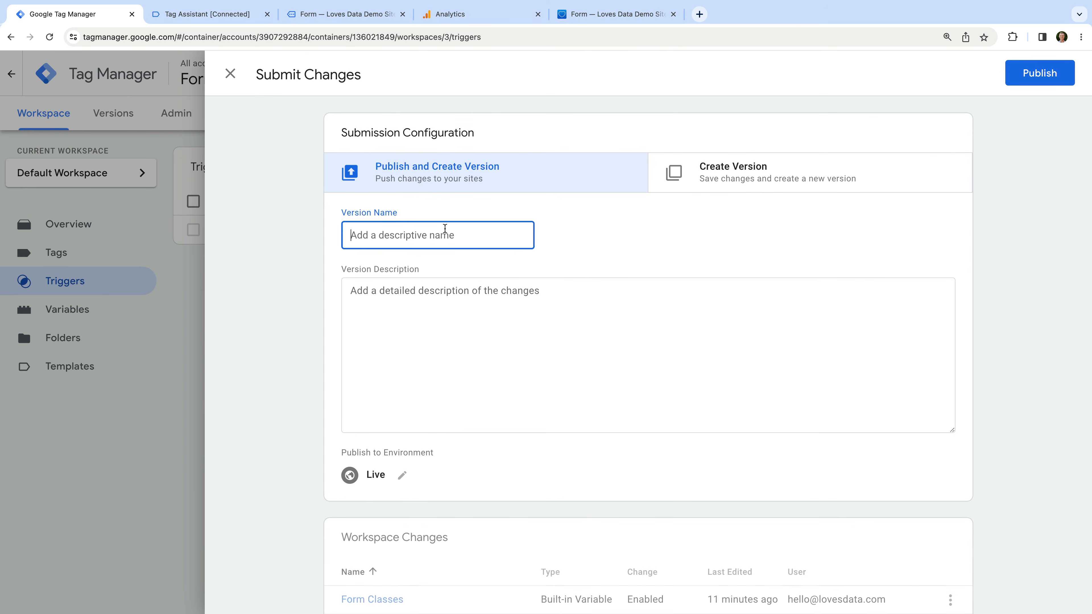
text(Added Form Tracking)
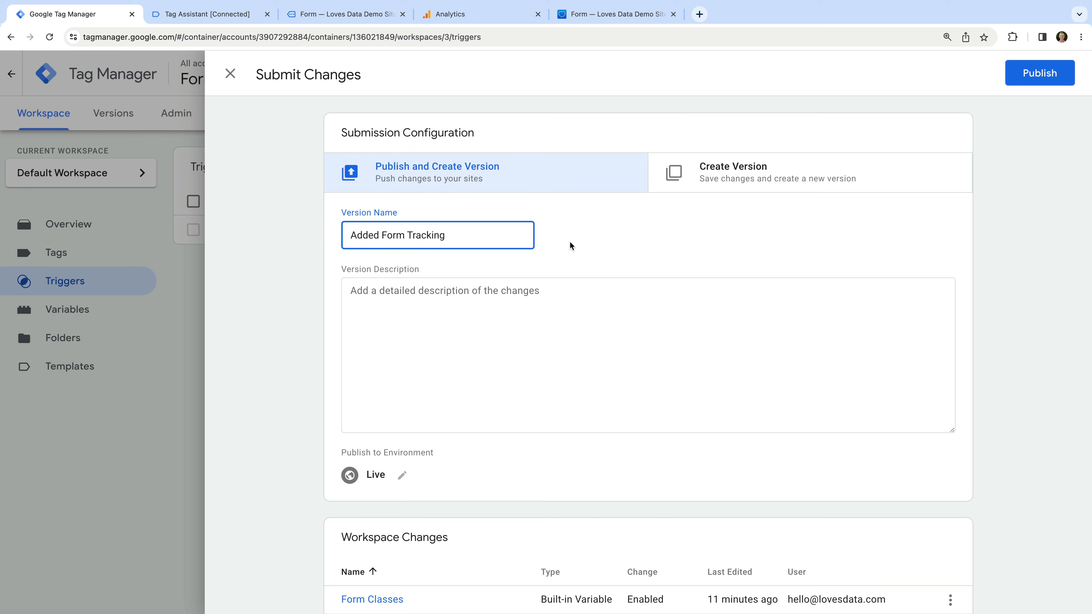
click(579, 247)
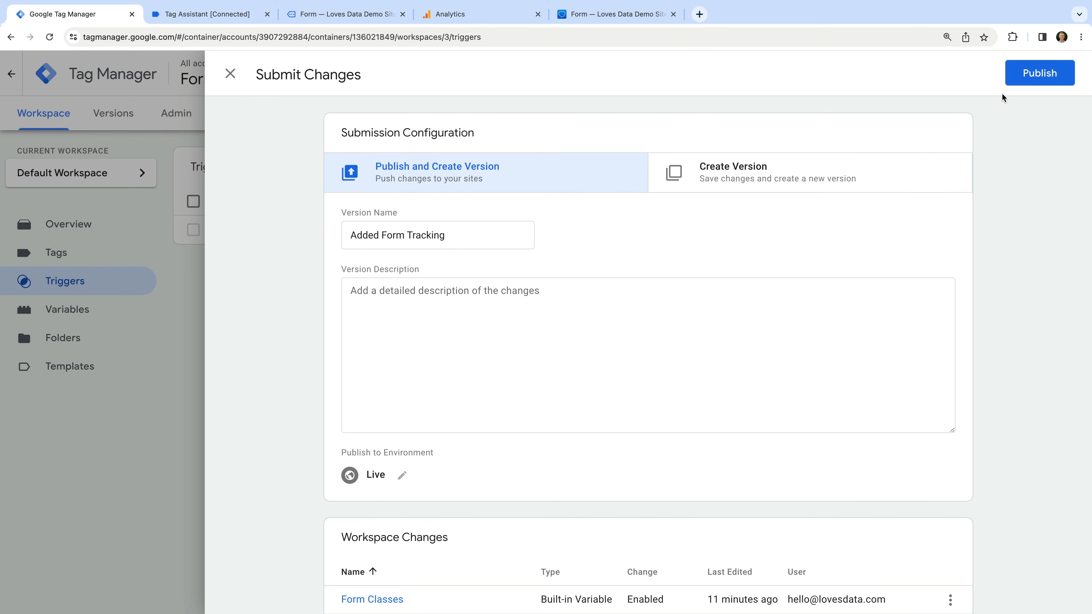
click(1022, 78)
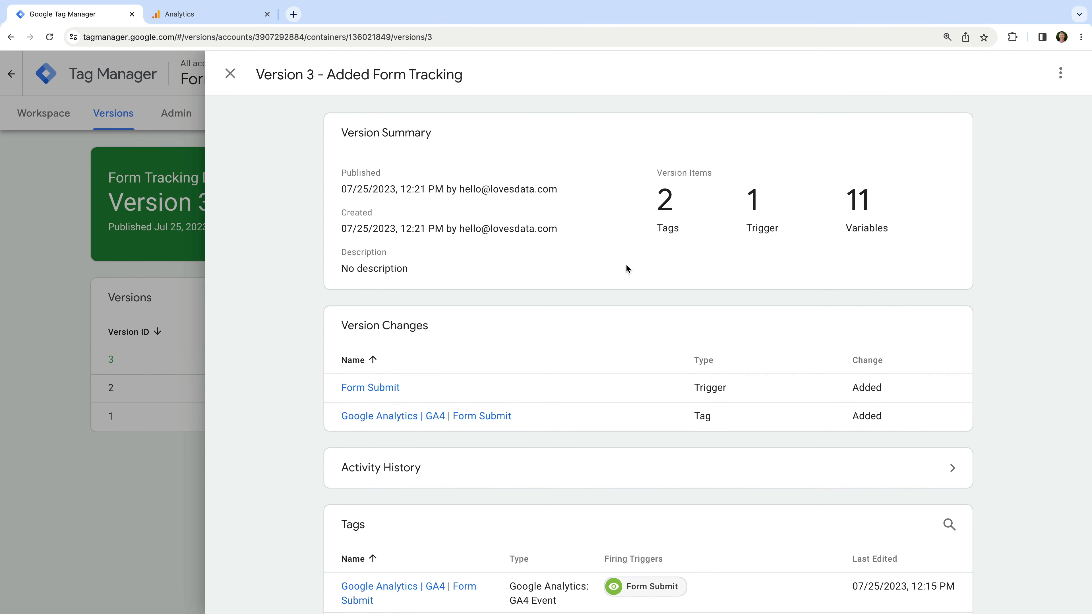
Turn off Form interactions in the Loves Data Demo stream's enhanced measurement and save
click(236, 18)
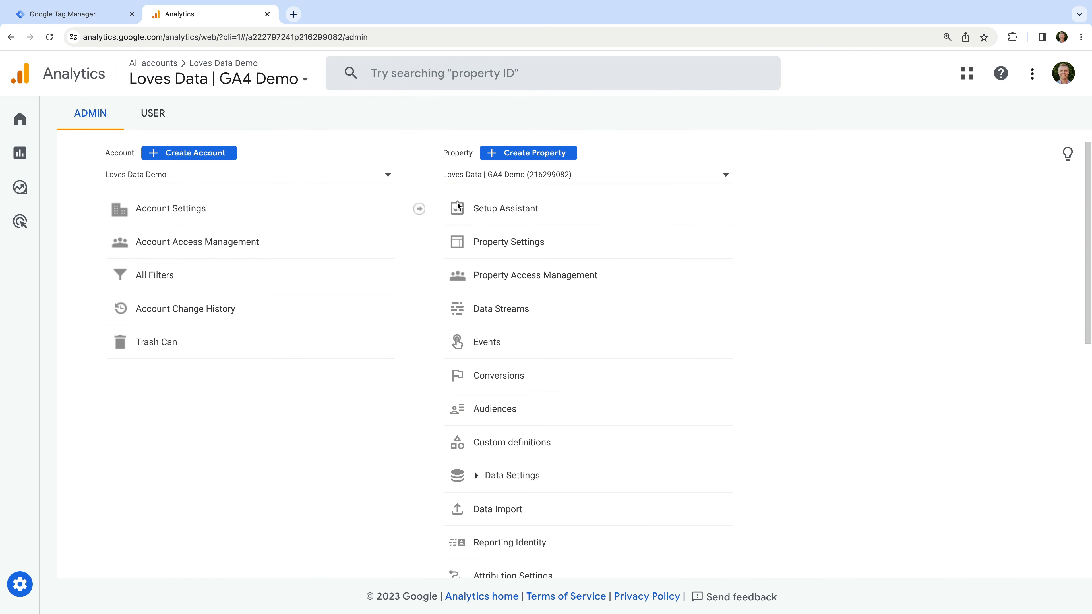
click(544, 313)
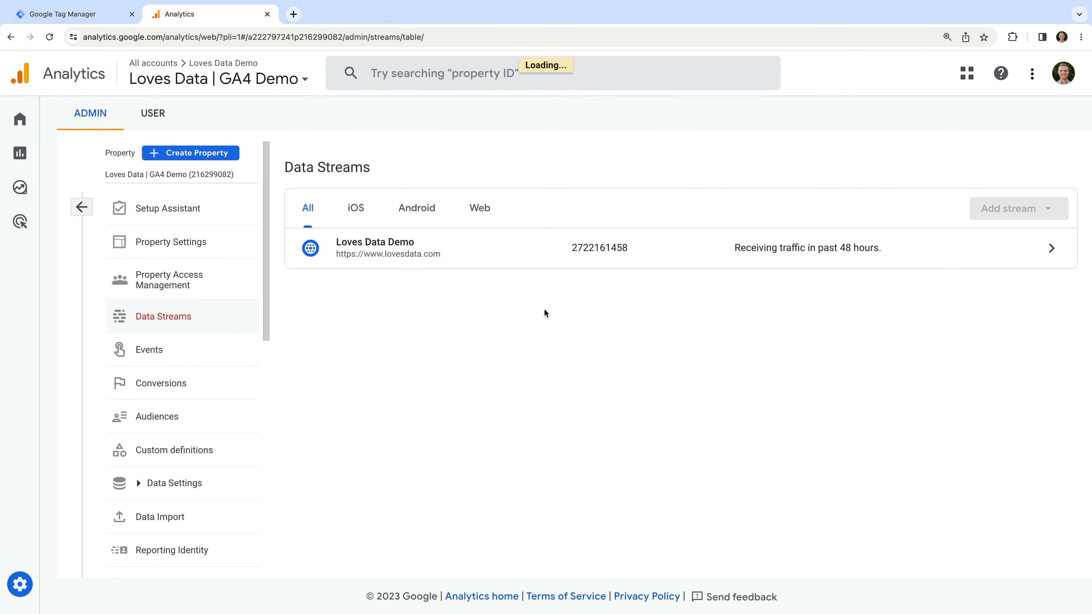
click(631, 257)
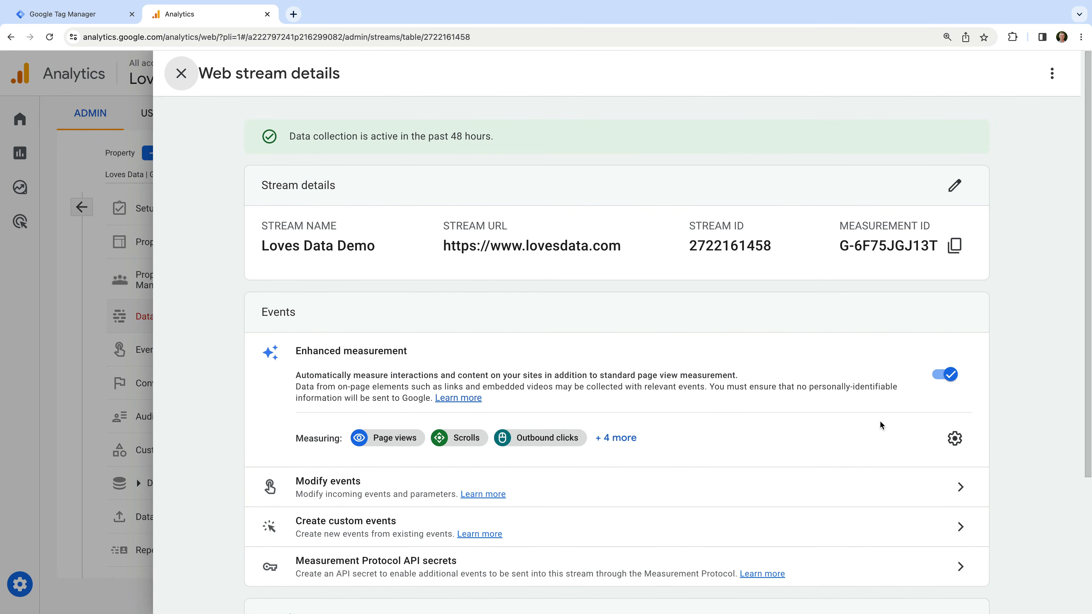
click(953, 437)
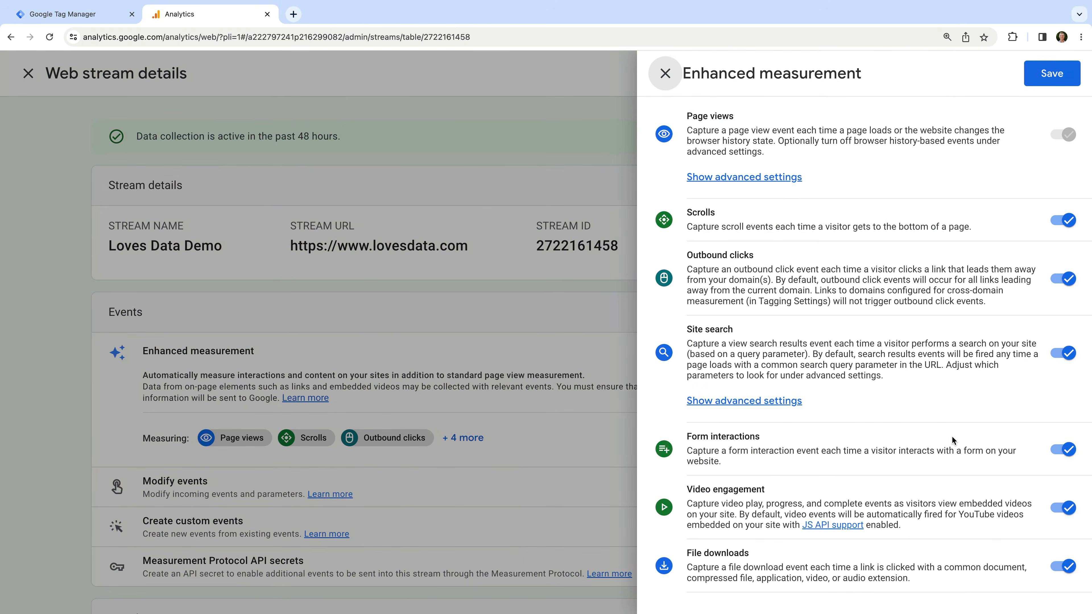
click(1061, 454)
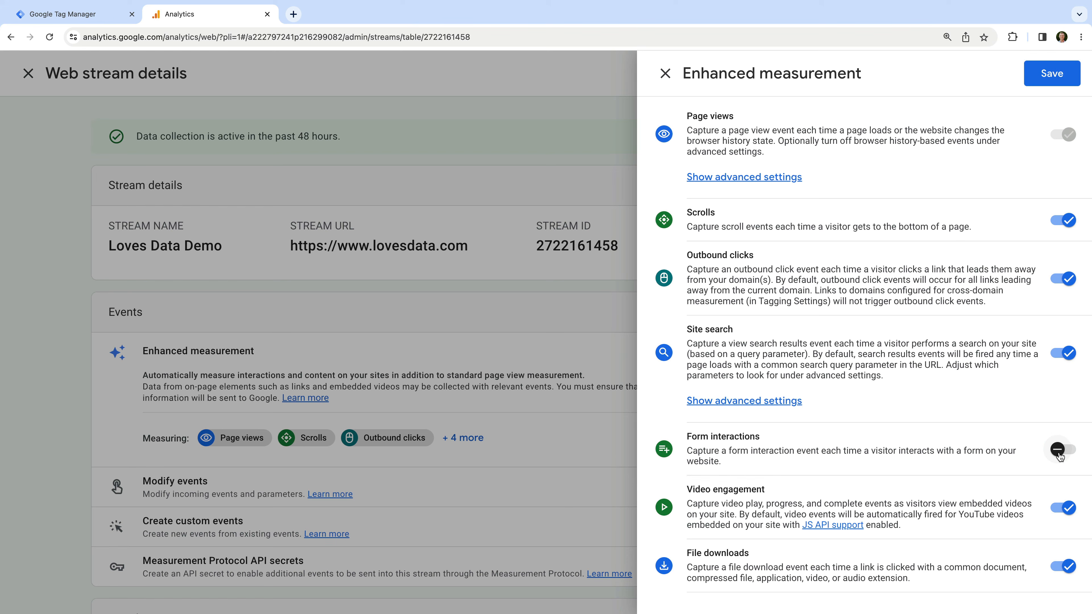
click(1035, 80)
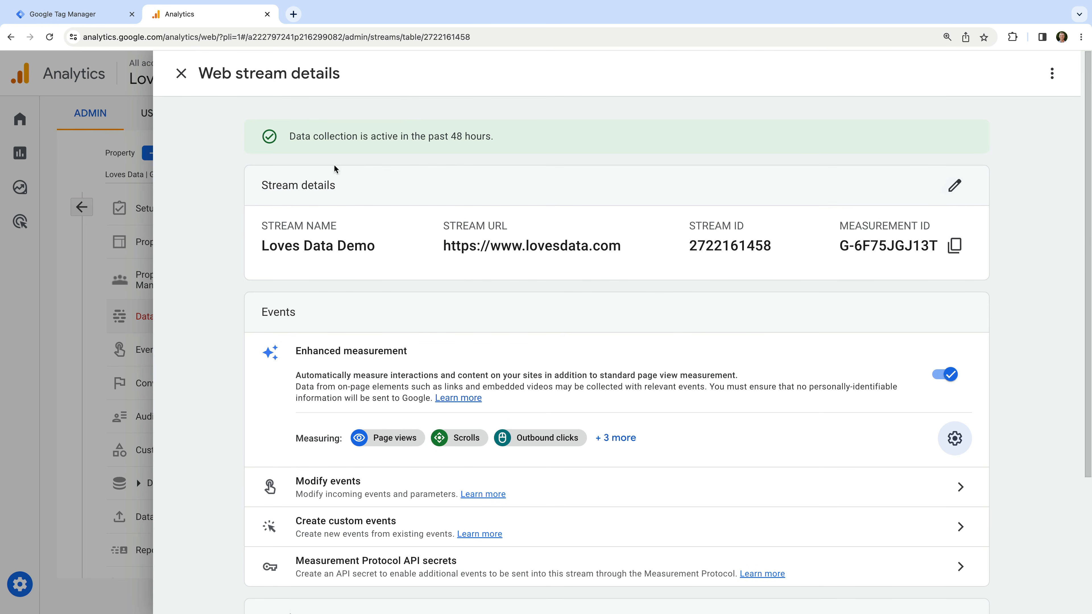
Mark the form_submit event as a conversion and view the Conversions list
click(181, 76)
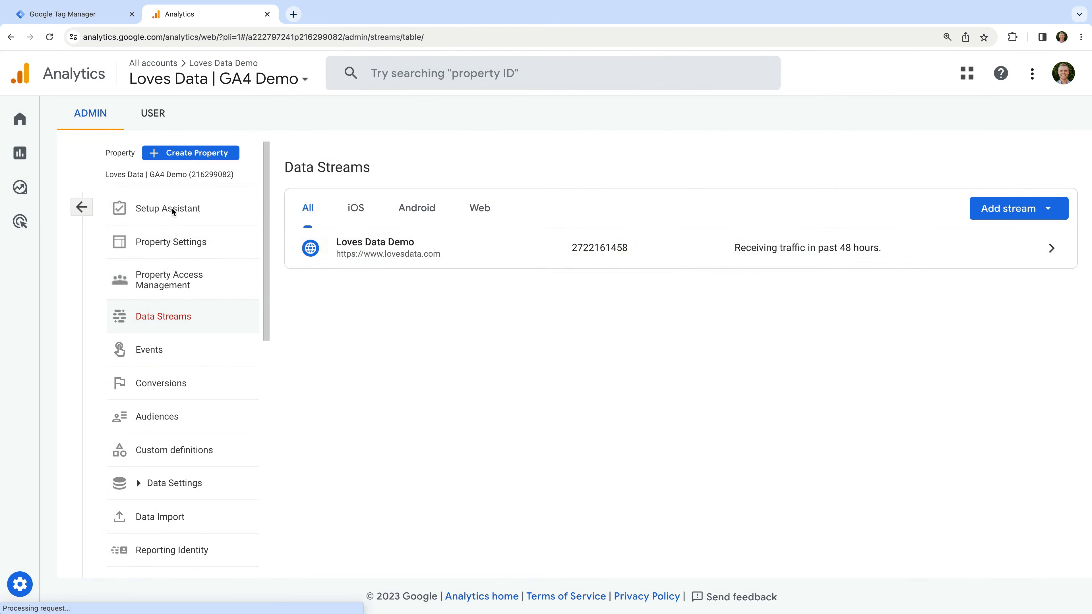
click(167, 357)
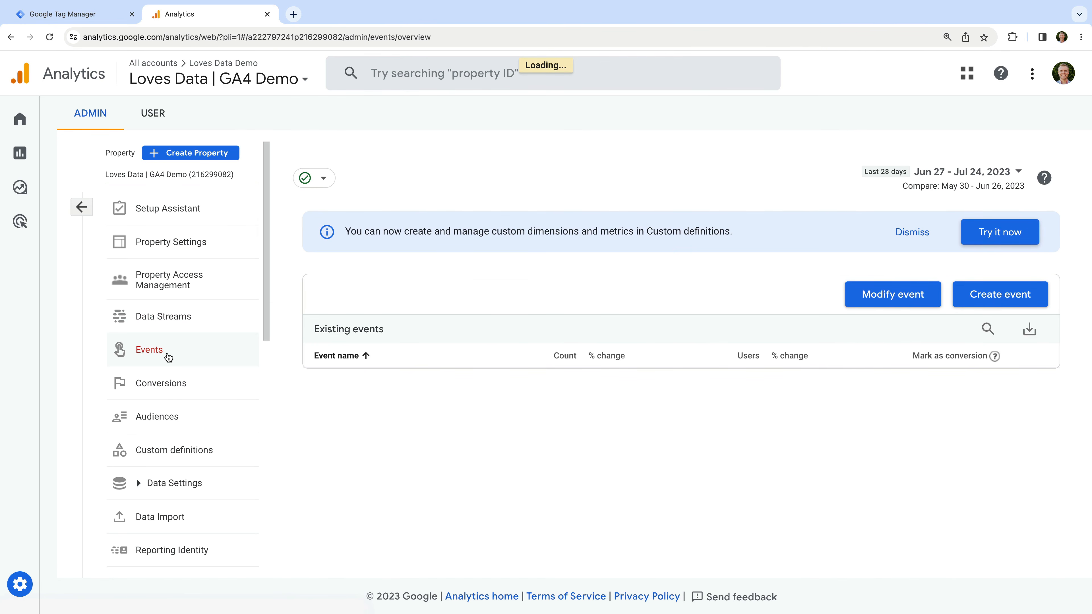
scroll(428, 415, down, 3)
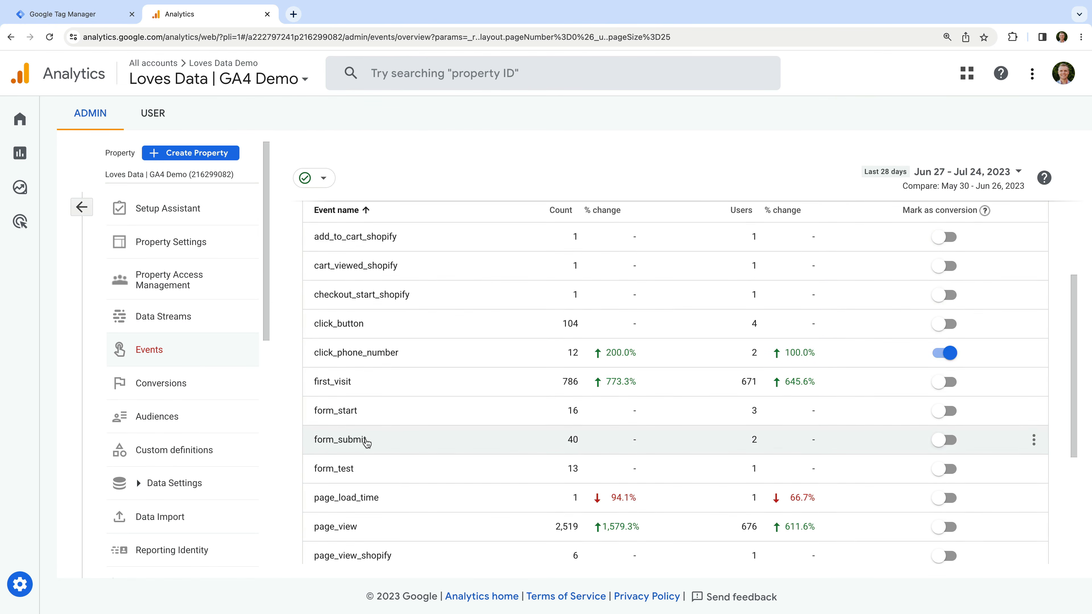
click(940, 440)
click(232, 395)
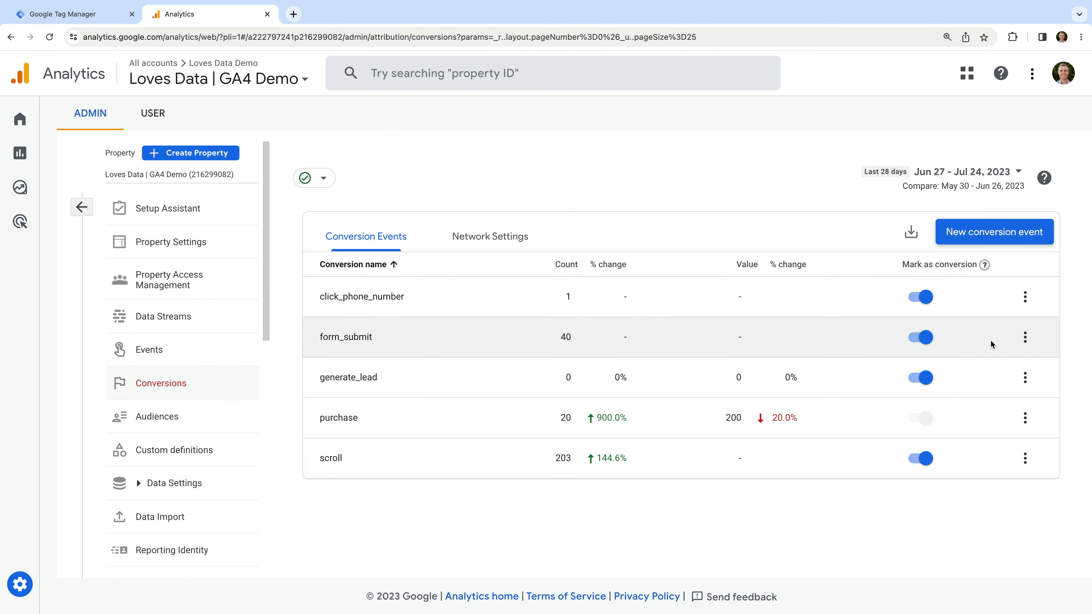
Change form_submit's counting method to Once per session and save
click(1031, 342)
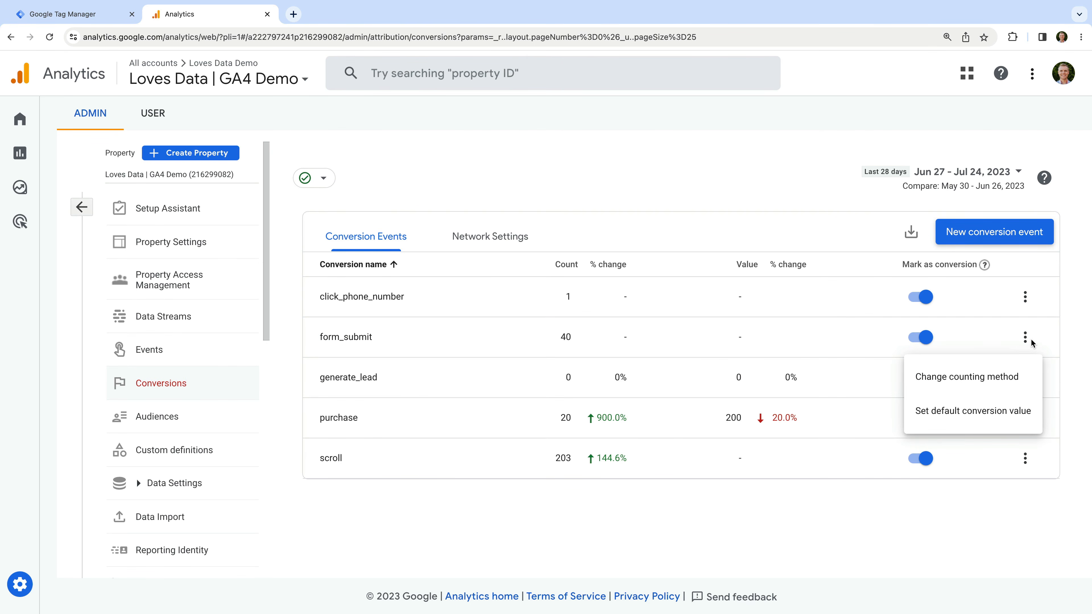
click(986, 389)
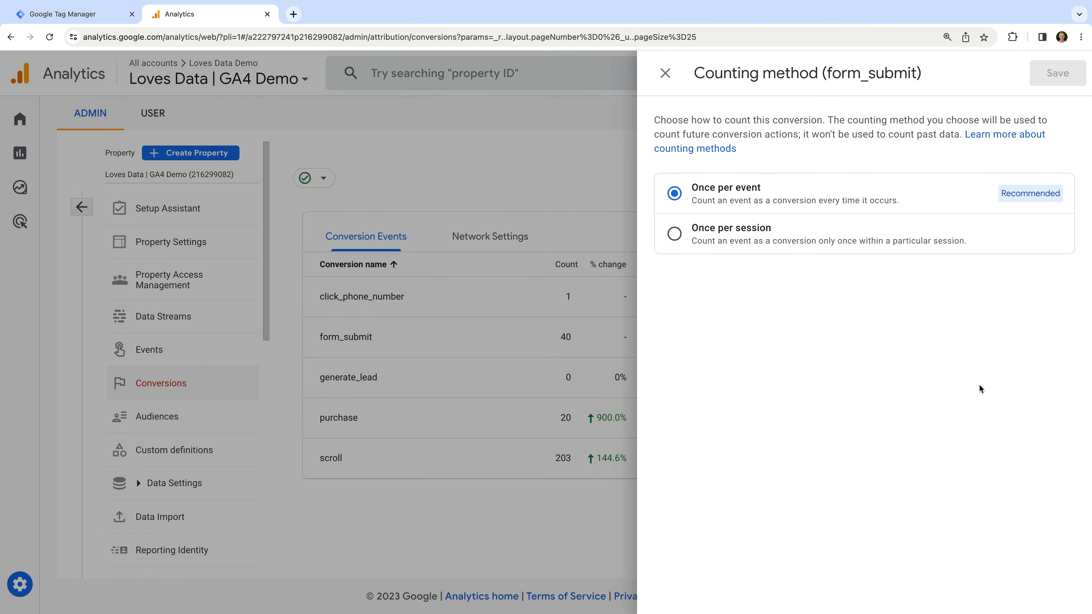
click(674, 234)
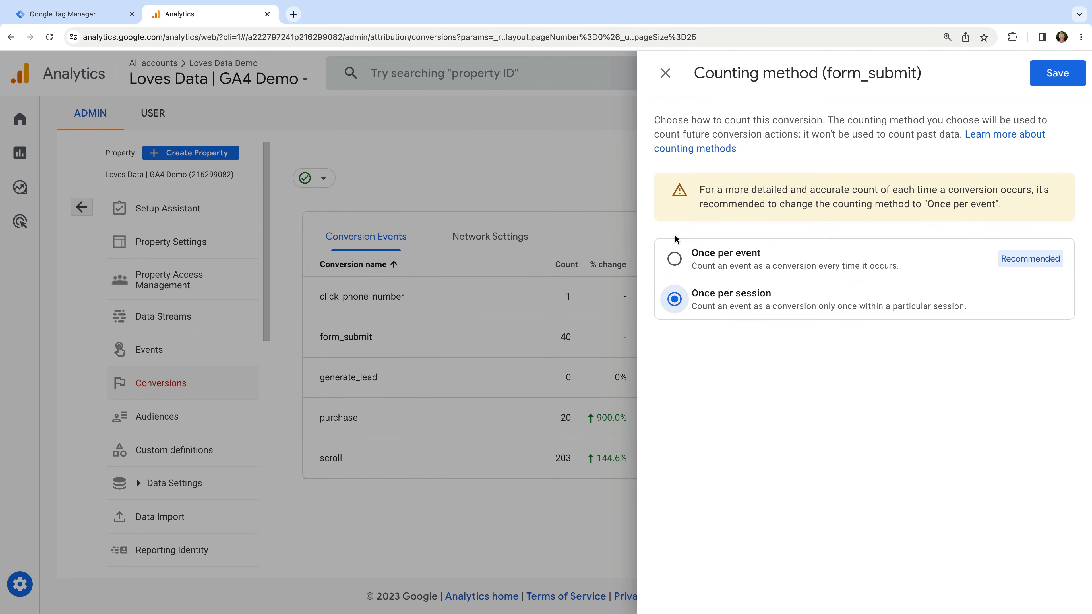
click(1052, 75)
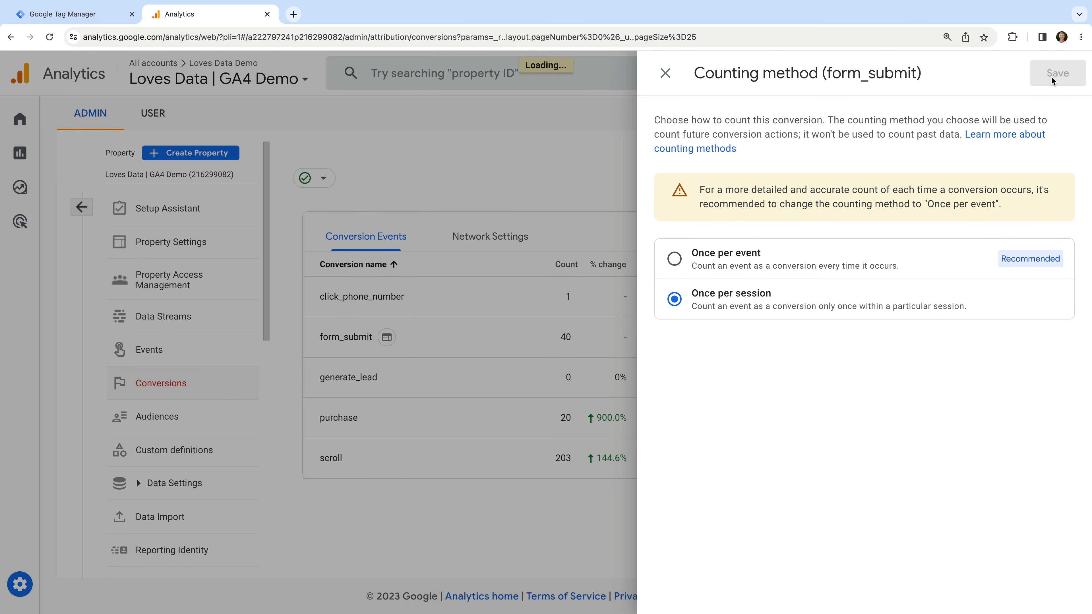